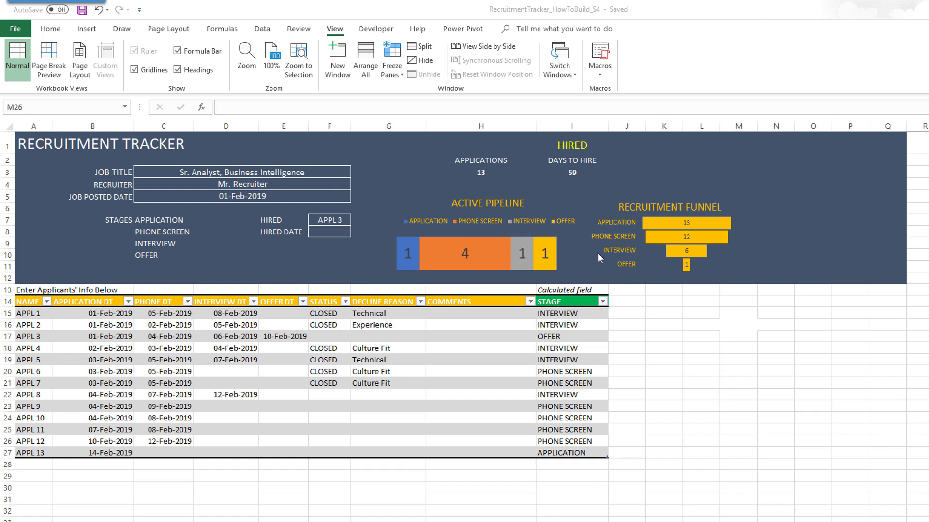
Step: On the HELP sheet, enter the header "Decline Reason" in cell J3
mouse_move(666, 271)
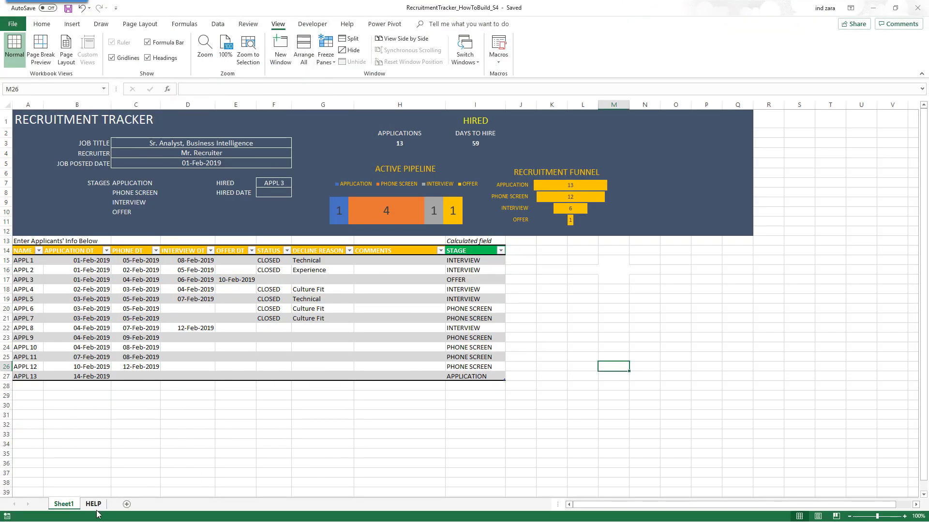
left_click(95, 506)
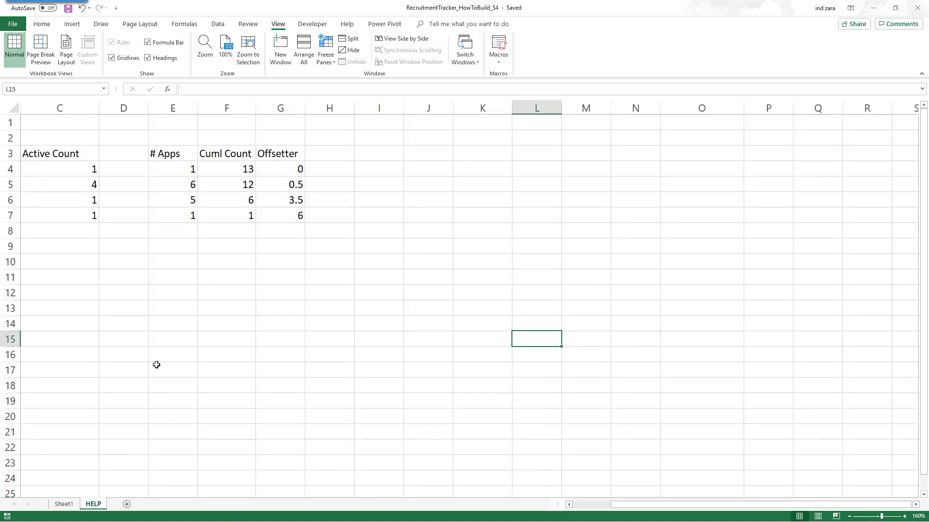
left_click(445, 159)
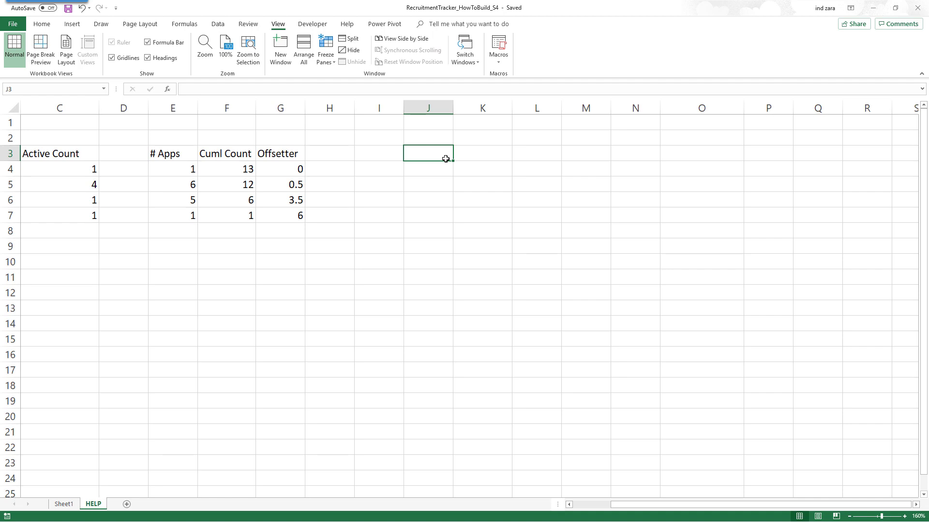
type("rEA")
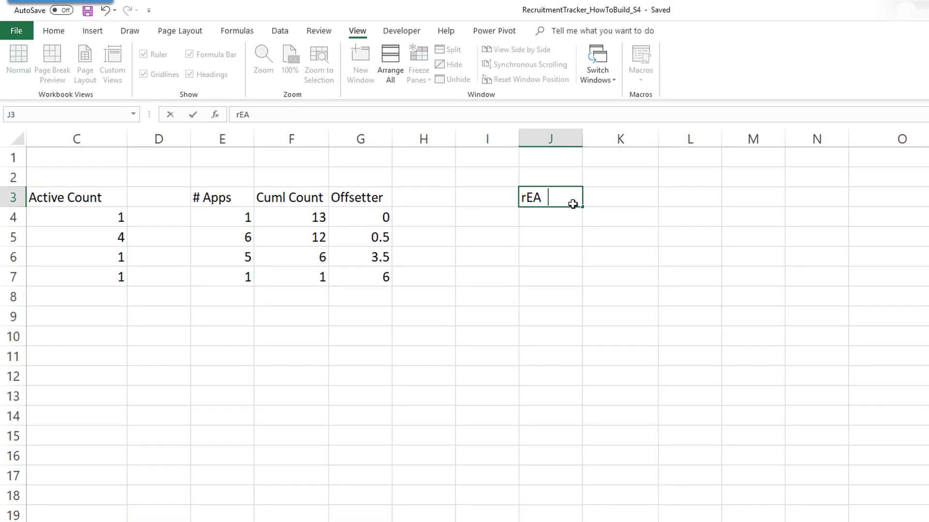
key("BackSpace")
key("BackSpace")
key("BackSpace")
key("BackSpace")
type("ds")
key("BackSpace")
key("BackSpace")
type("Decline Re")
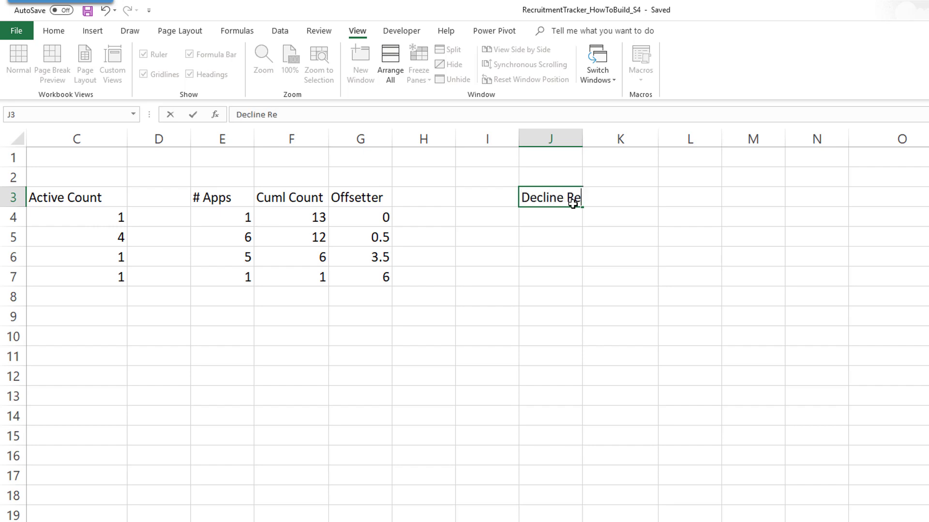
type("ason")
key("Return")
Step: List the decline reasons Technical, Experience and Culture Fit in cells J4 to J6
type("Techn")
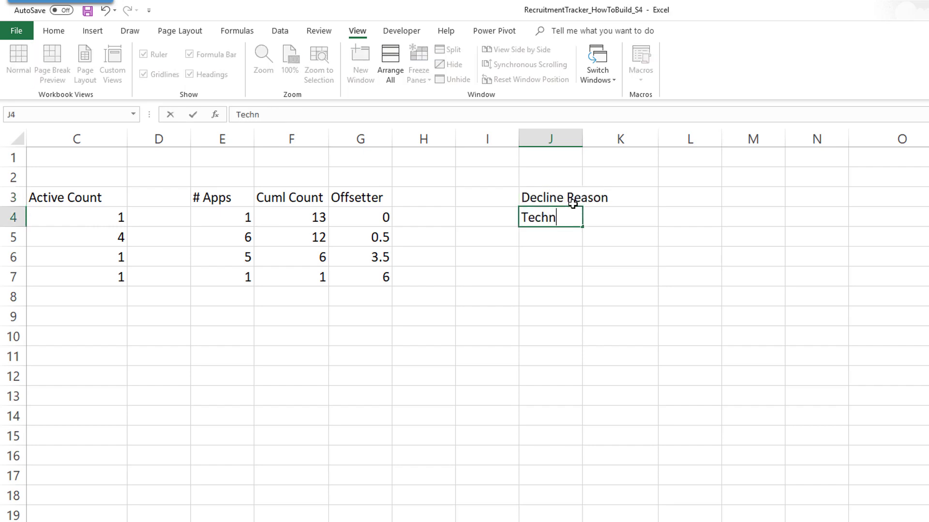
type("ical")
key("Return")
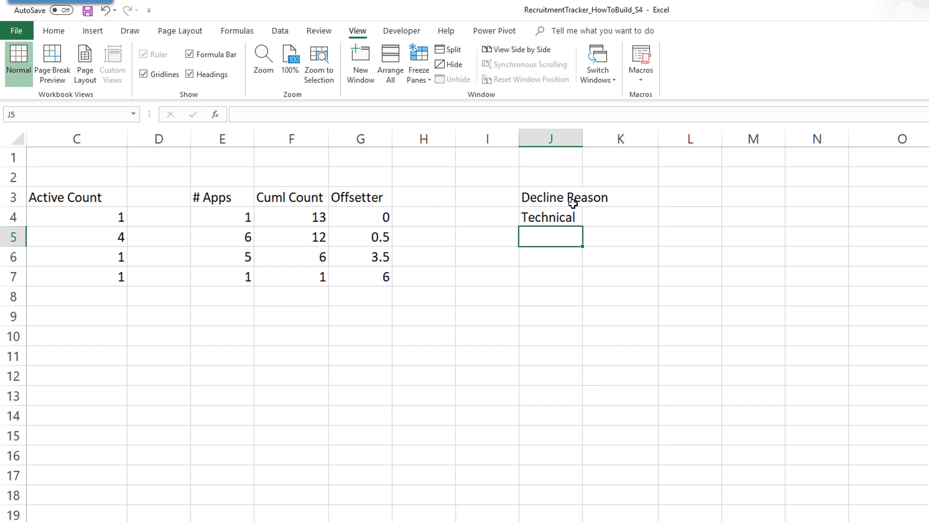
type("Experience")
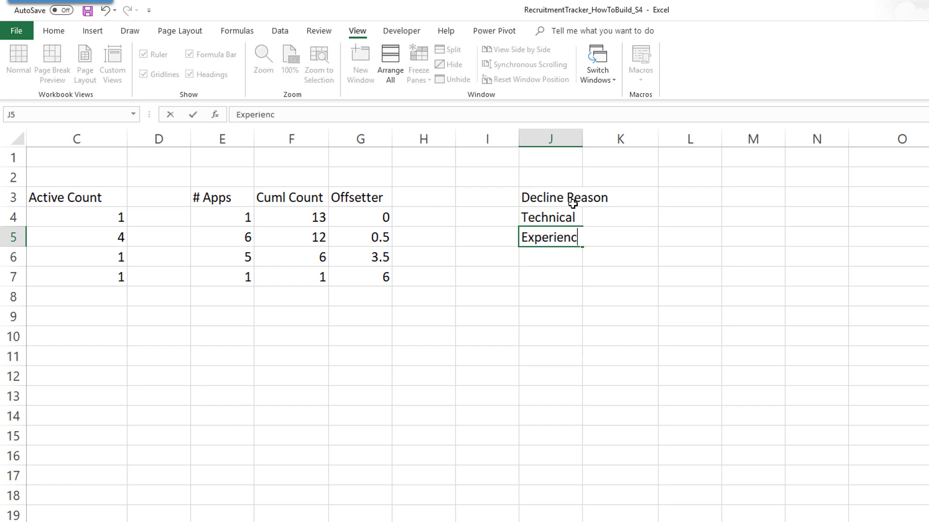
key("Return")
type("Culture fi")
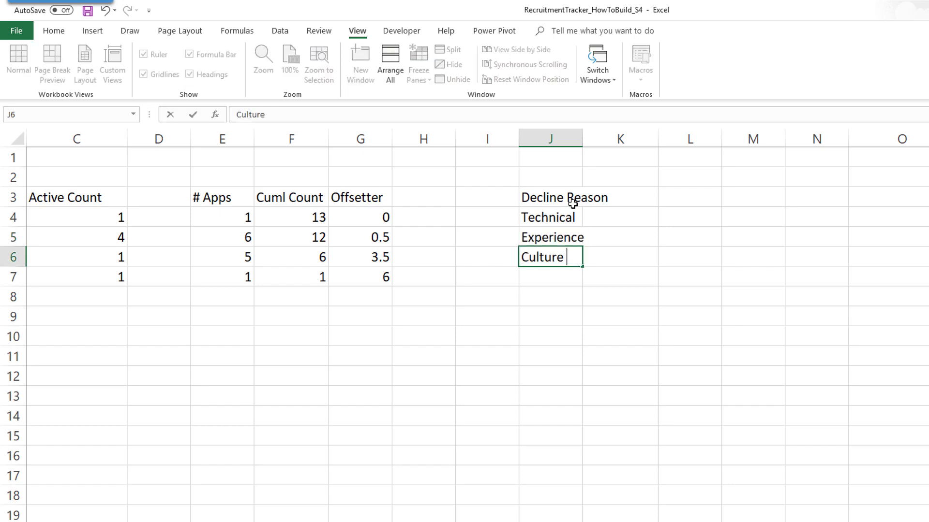
key("BackSpace")
key("BackSpace")
type("Fit")
key("Return")
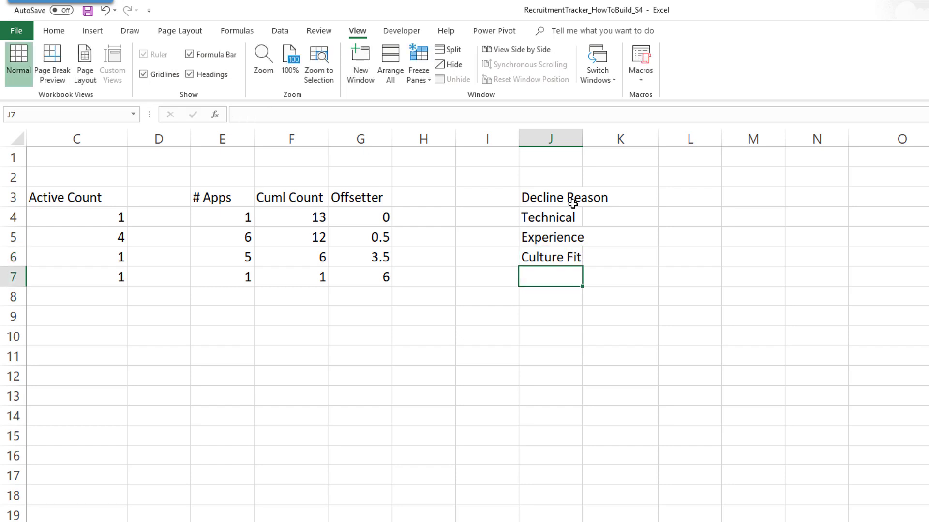
Step: Widen column J to fit its header and put an outside border around J4:O8
left_click_drag(583, 144, 609, 145)
left_click_drag(602, 220, 892, 302)
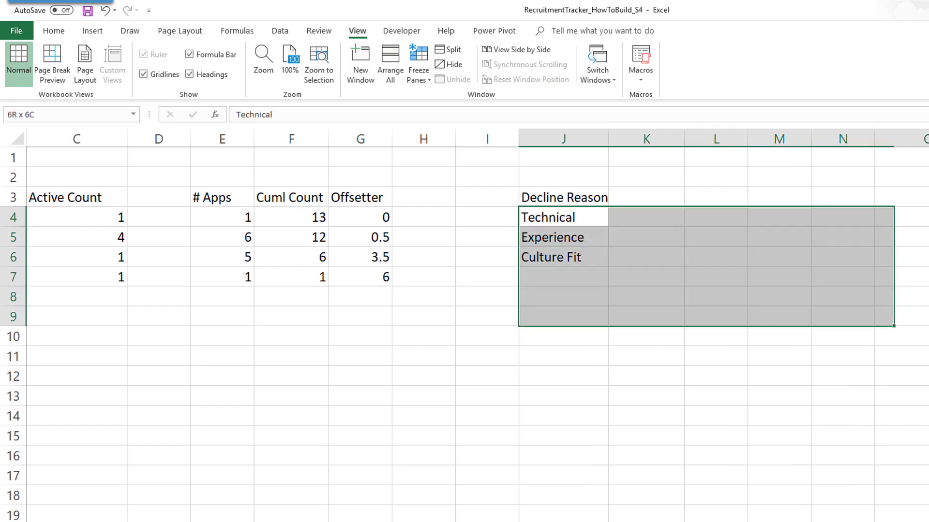
left_click(48, 28)
left_click(528, 312)
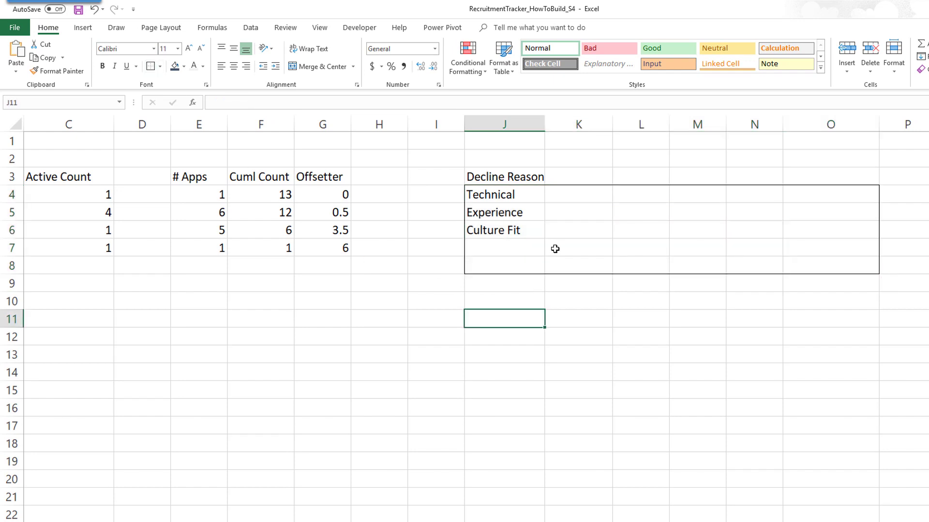
left_click(555, 233)
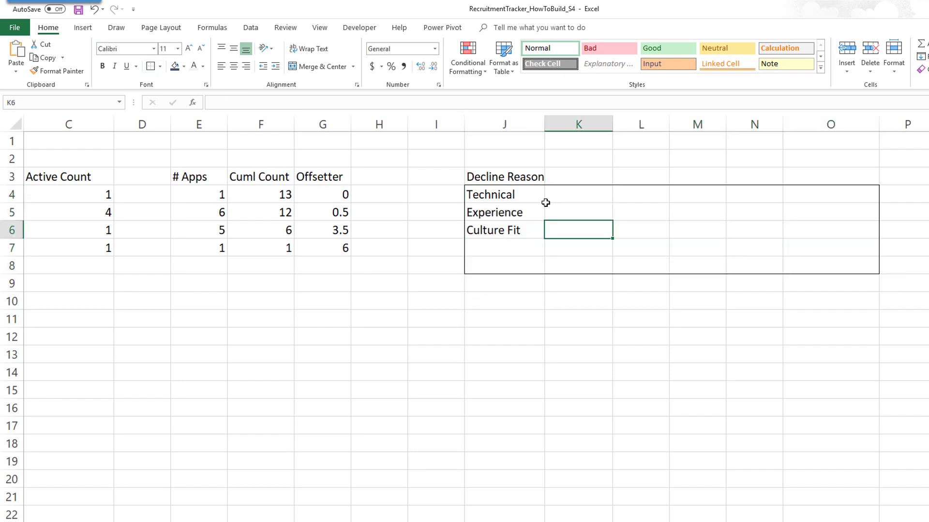
left_click_drag(532, 198, 525, 262)
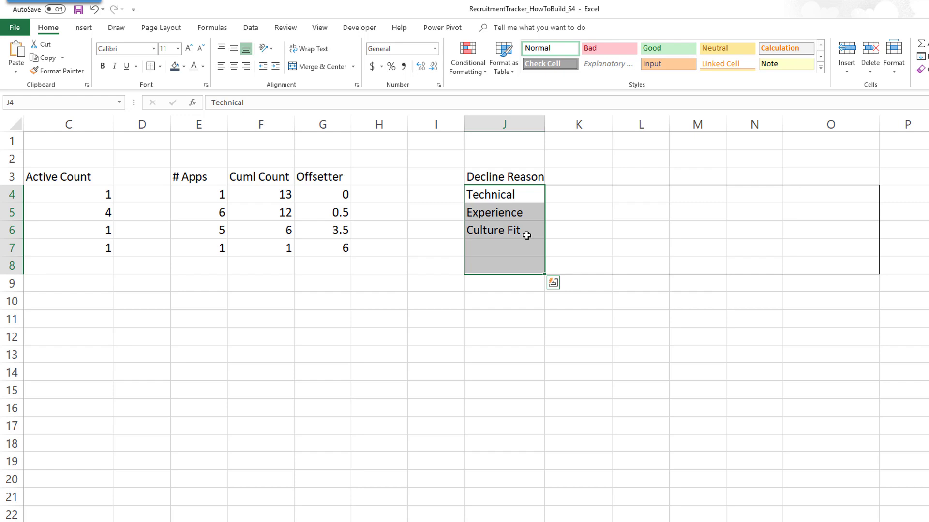
left_click(520, 202)
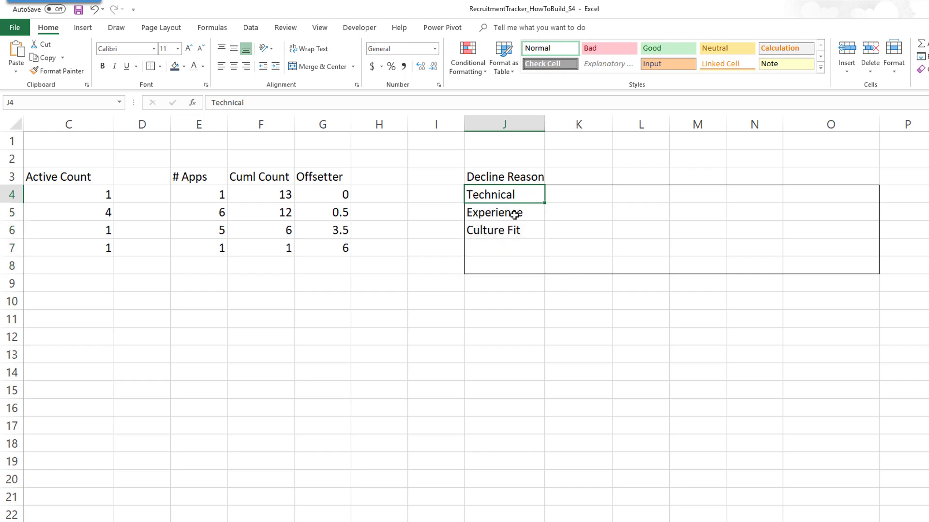
left_click(515, 215)
left_click(514, 232)
left_click(513, 259)
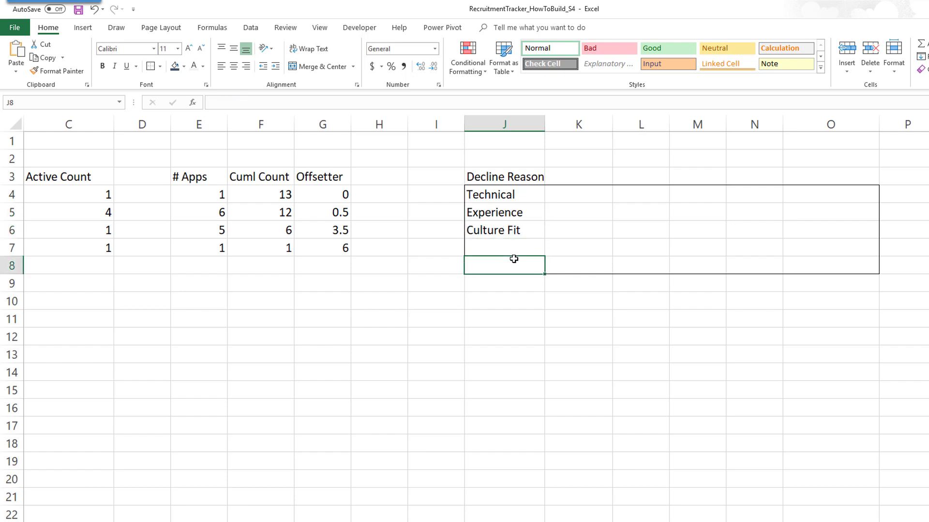
Step: Widen column J slightly and enter the header "# Apps" in cell K3
left_click_drag(545, 127, 553, 128)
left_click(568, 179)
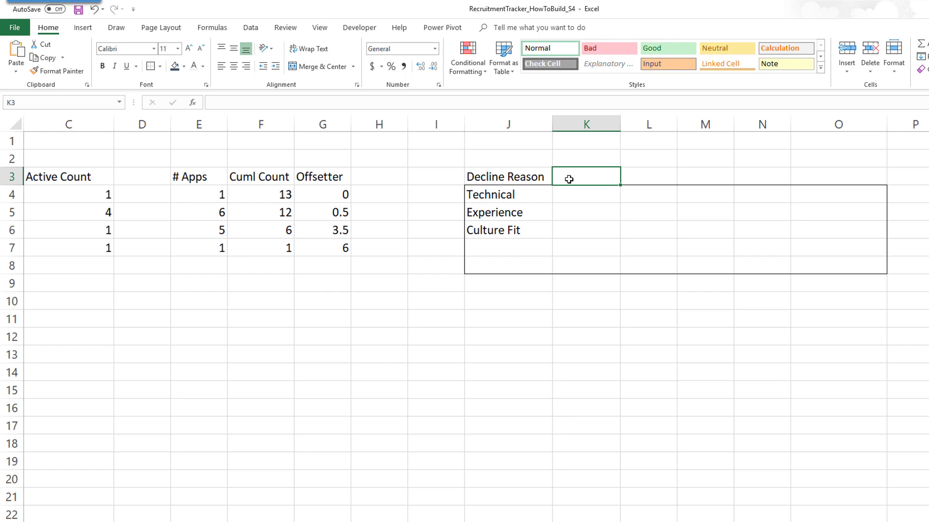
type("# Apps")
key("Return")
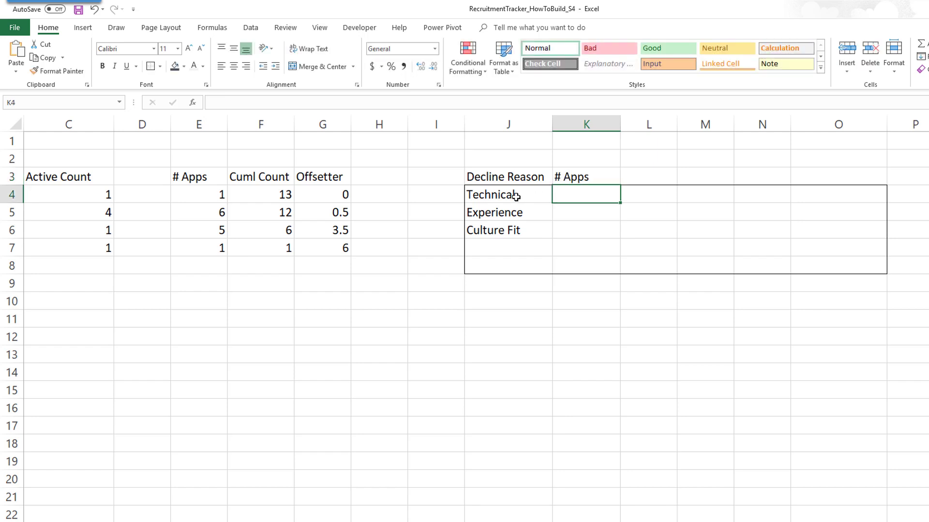
Step: In K4, start a COUNTIFS formula whose first condition is T_APPS[STATUS] equal to "Closed"
type("=countifs")
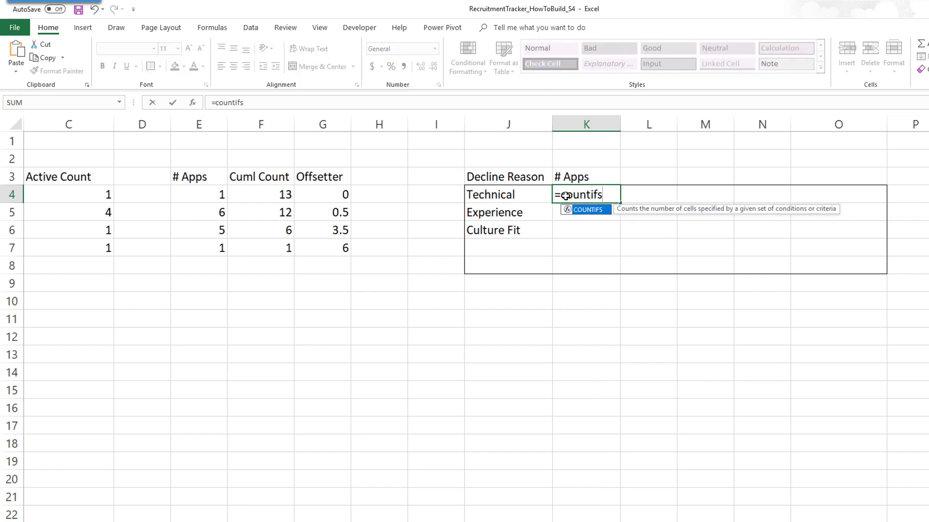
type("(T_APPS[")
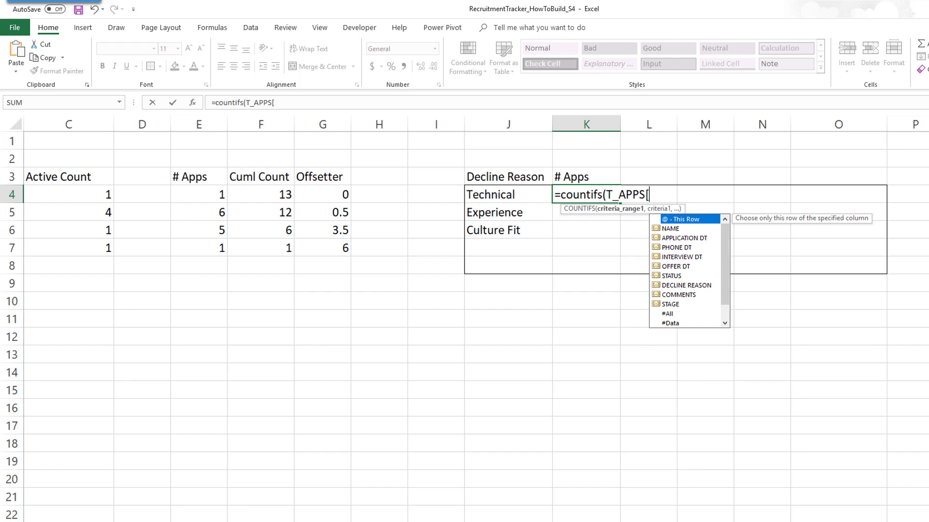
left_click(278, 104)
key("BackSpace")
type("[")
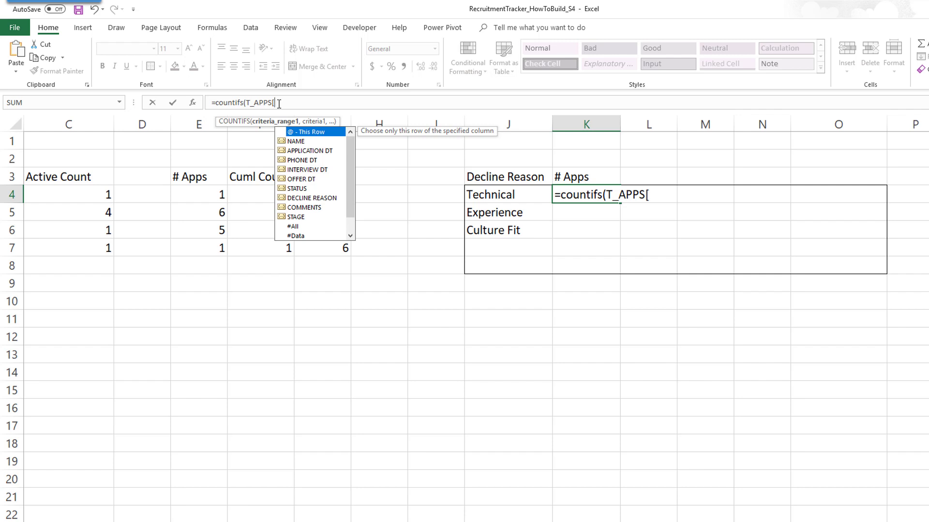
type("STAT")
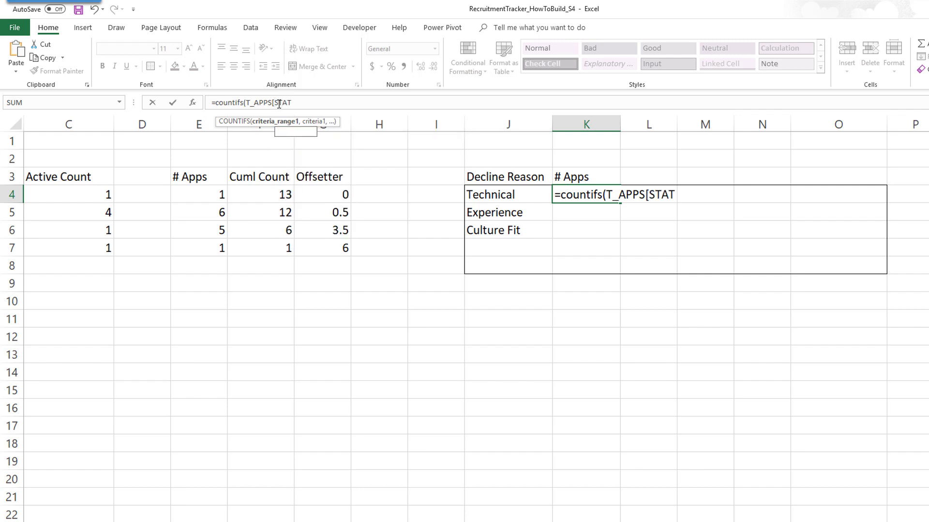
type("US],")
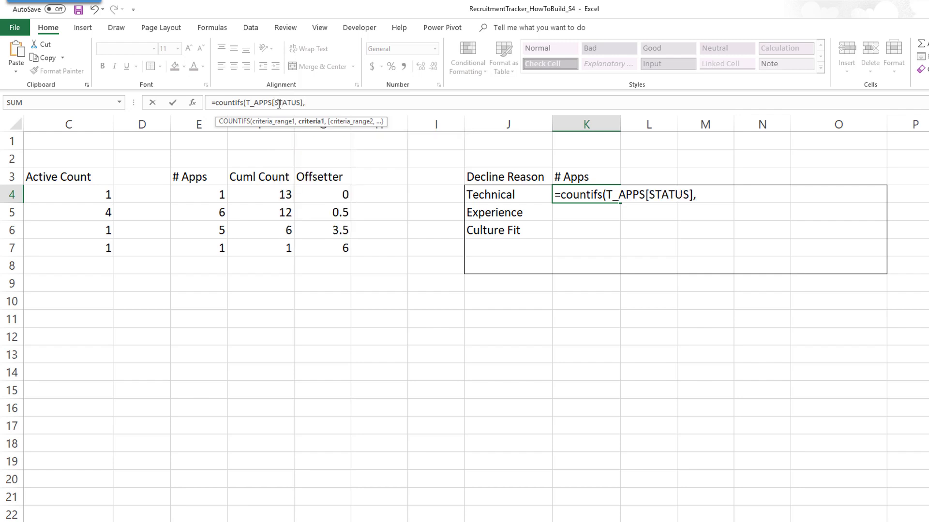
type("\"Closed\",")
Step: Complete the COUNTIFS formula in K4 with a second condition matching T_APPS[DECLINE REASON] to J4
type("T_APPS")
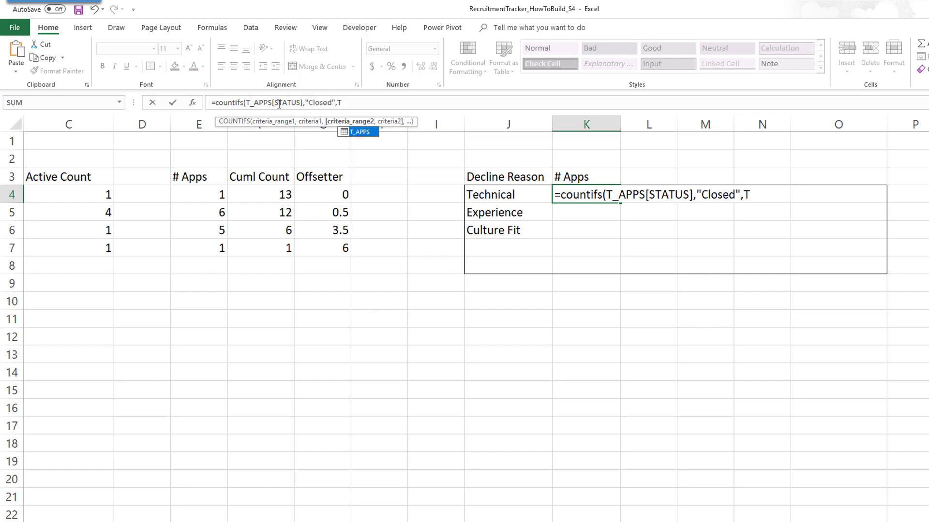
type("[")
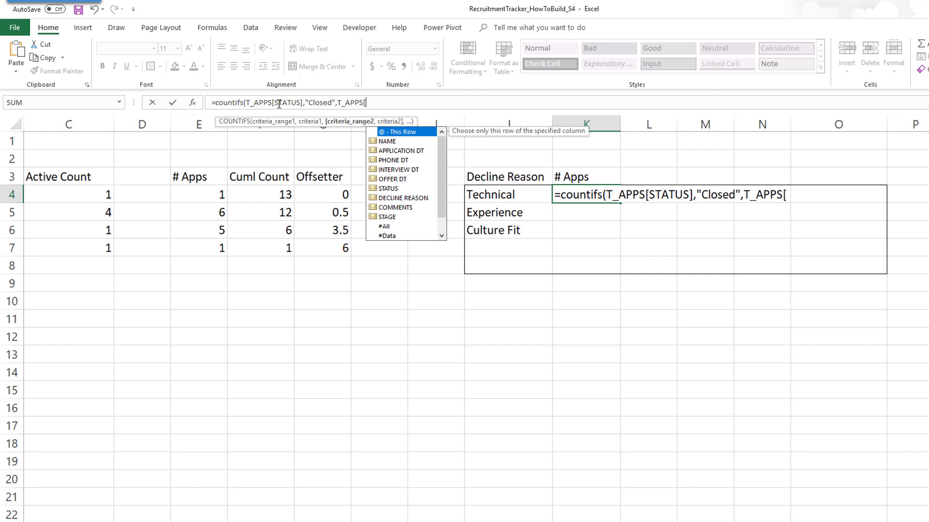
type("STA")
key("BackSpace")
key("BackSpace")
key("BackSpace")
type("DECLINE")
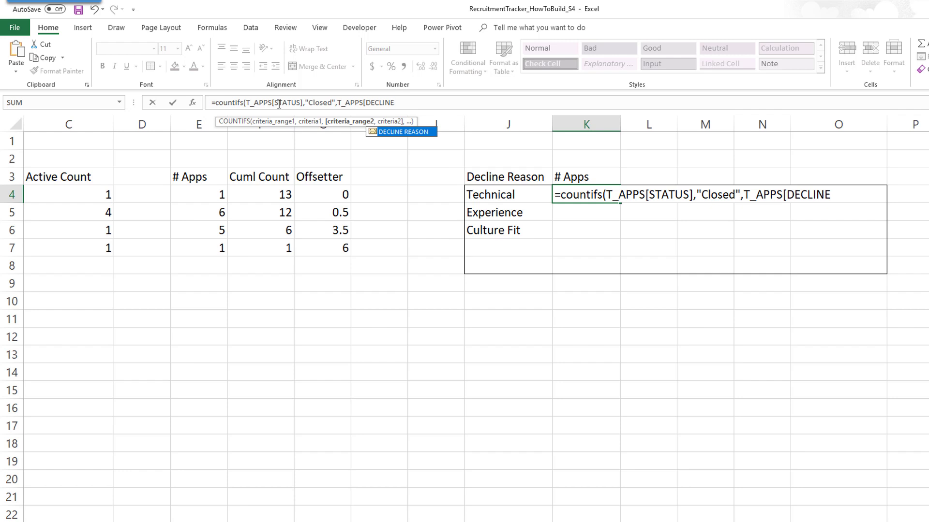
type(" REASON],")
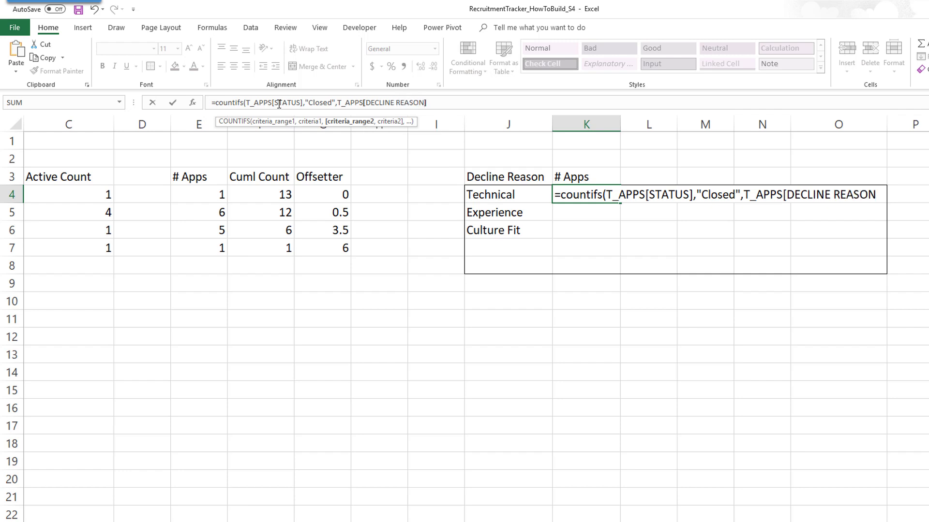
left_click(492, 193)
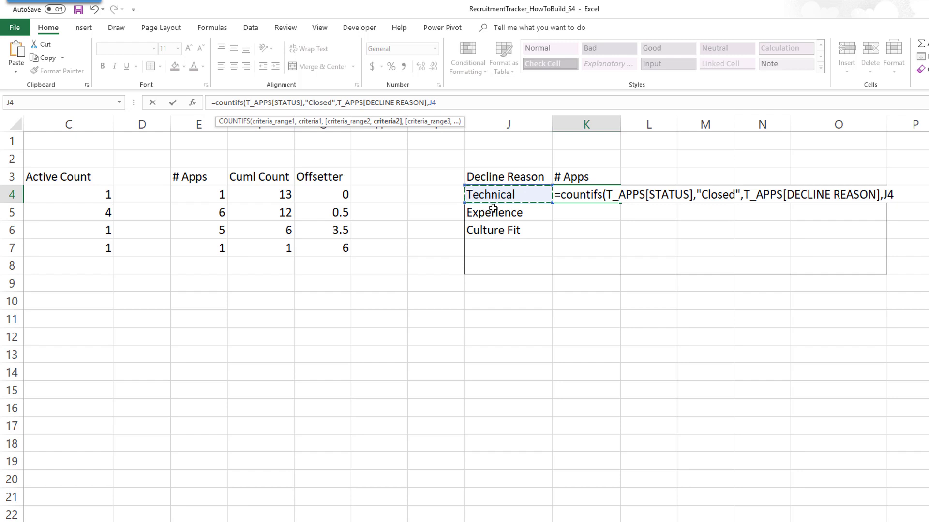
left_click(454, 106)
key("Return")
key("Up")
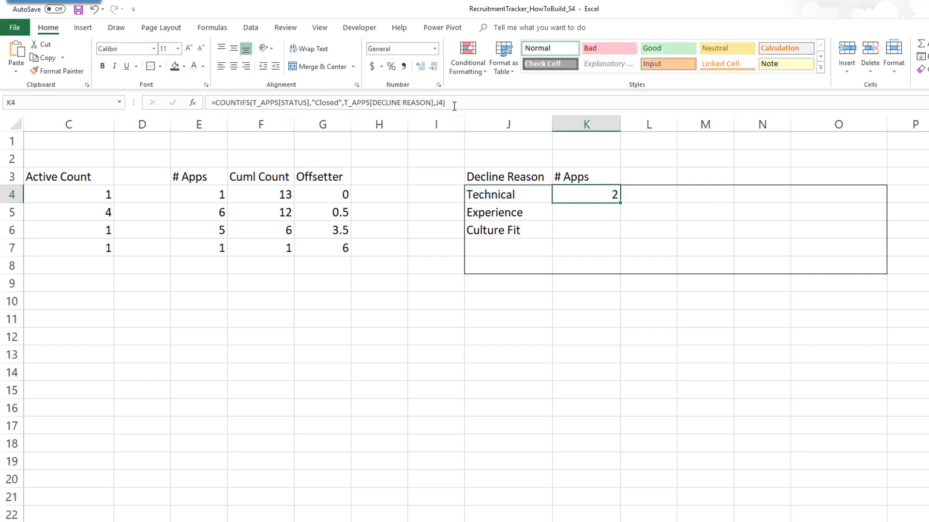
Step: Wrap the COUNTIFS formula in K4 in IFERROR with an empty string "" as the fallback
left_click(215, 102)
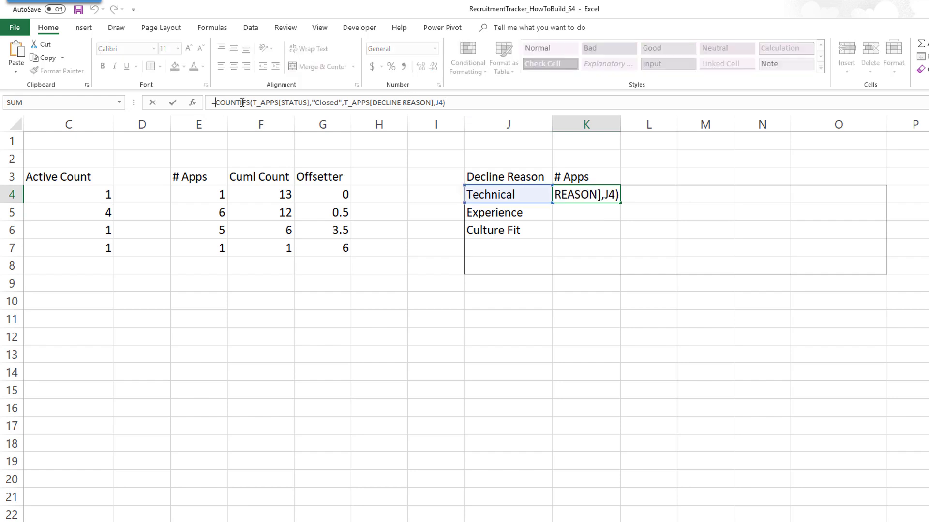
type("IFERROR(")
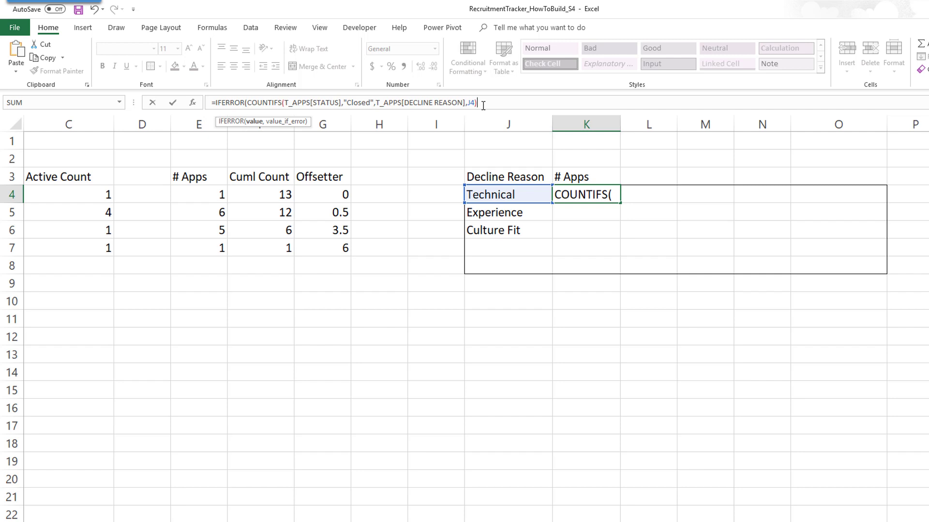
type(",\"\")")
key("ctrl+Return")
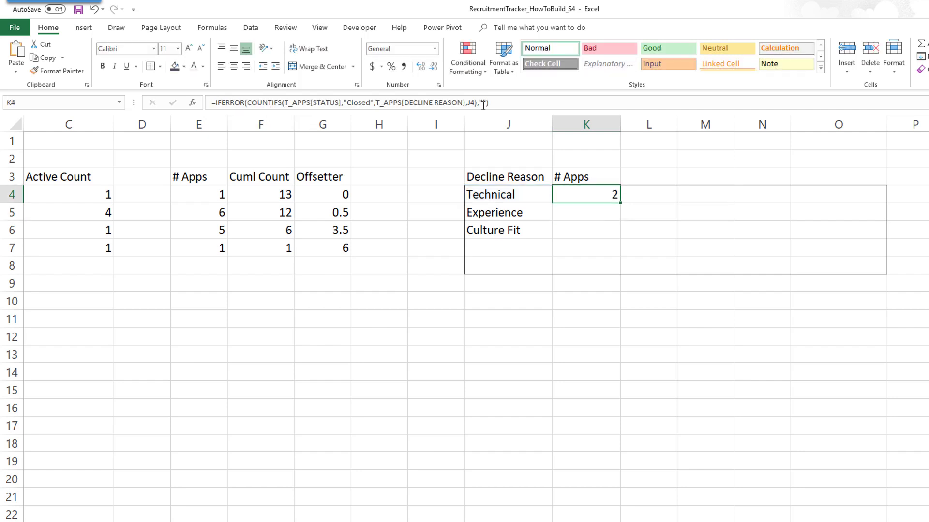
Step: Fill the IFERROR COUNTIFS formula from K4 down through K8
left_click(596, 265, "shift")
left_click(491, 103)
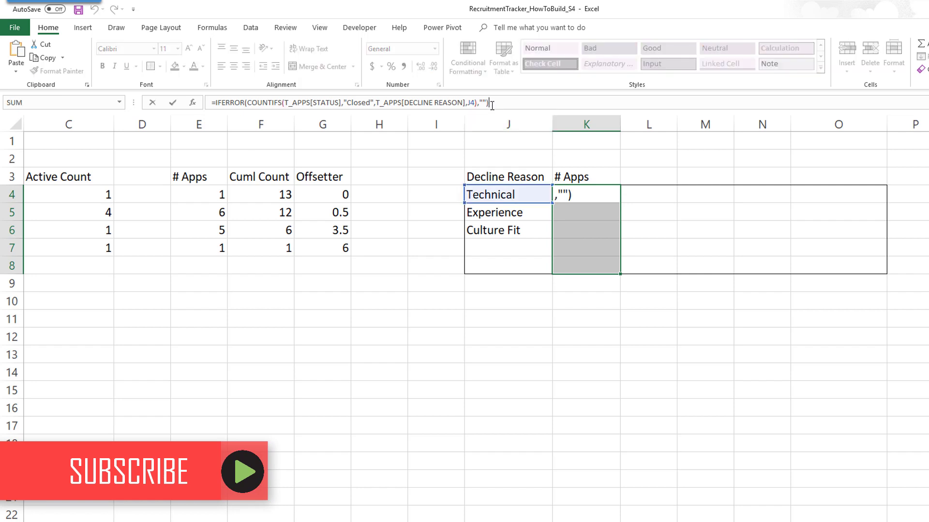
key("ctrl+Return")
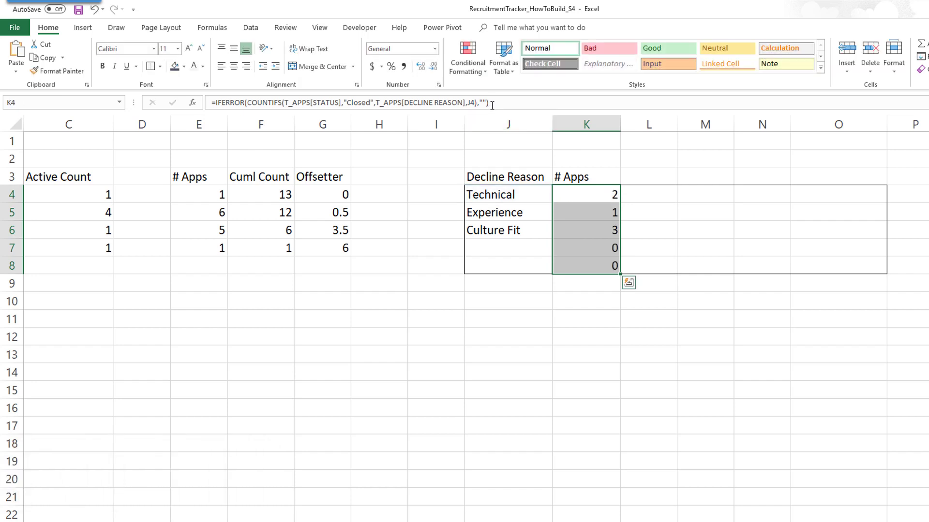
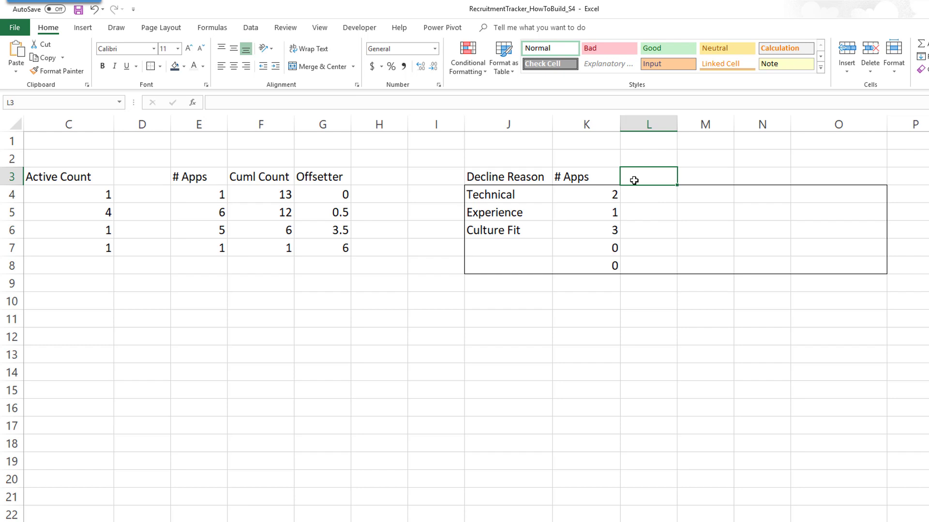
Step: Add the header Rank in L3 and start an IF formula in L4 that tests whether K4>0
type("Rank")
key("Return")
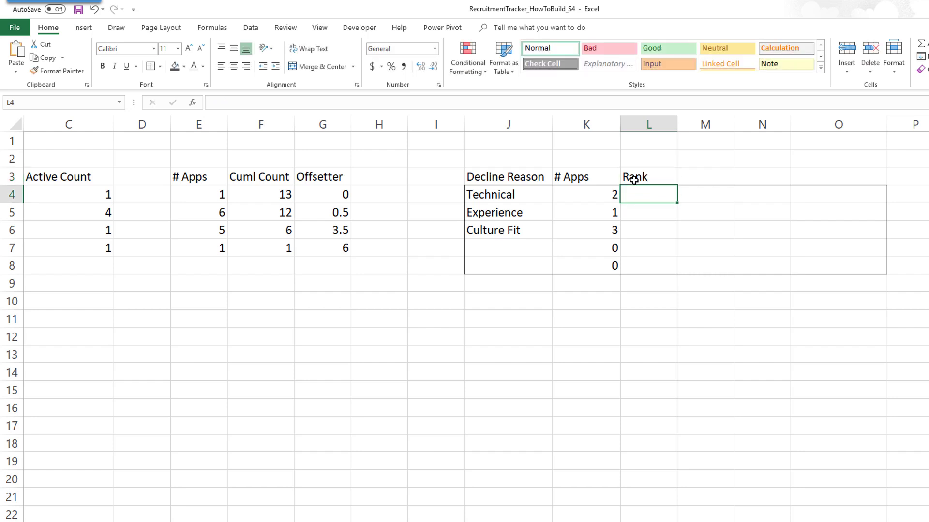
type("=")
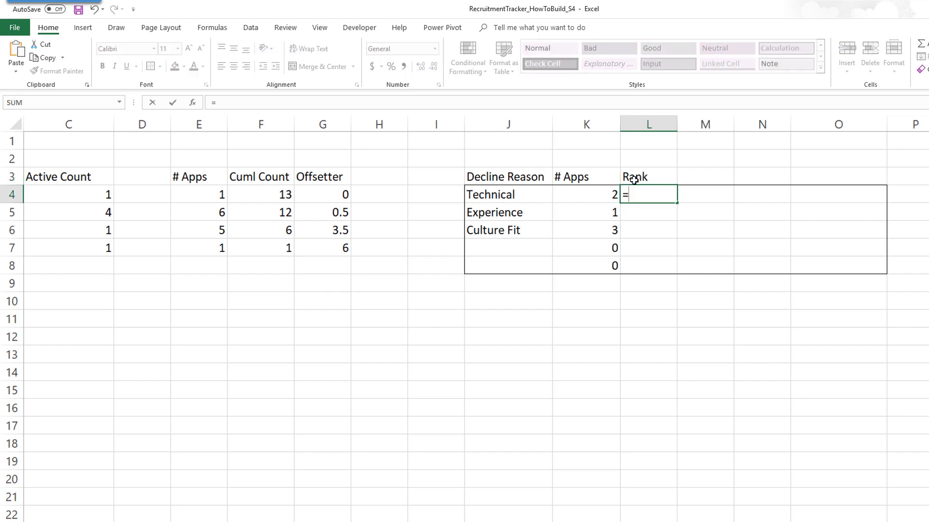
type("if(")
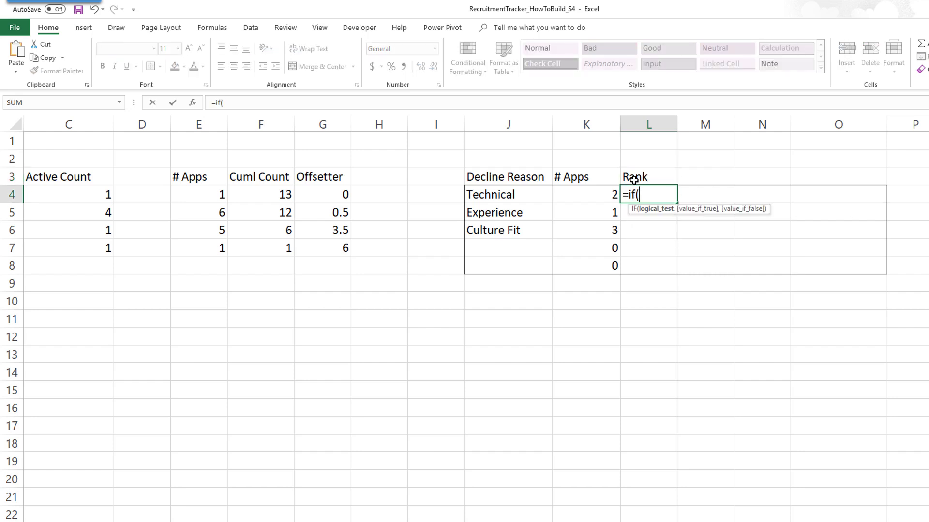
left_click(590, 198)
type(">0,RANK")
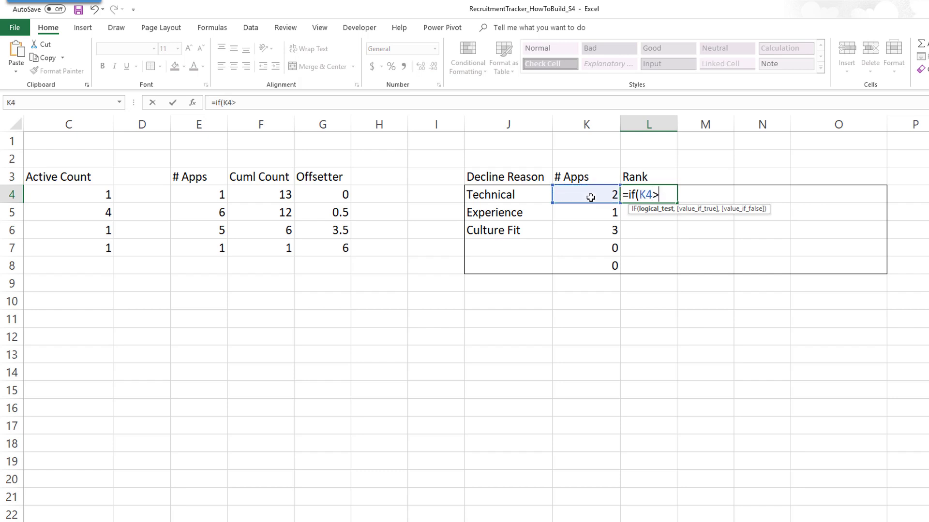
Step: As the value if true in L4, rank K4 within the absolute range $K$4:$K$8, omitting the order argument
type("(")
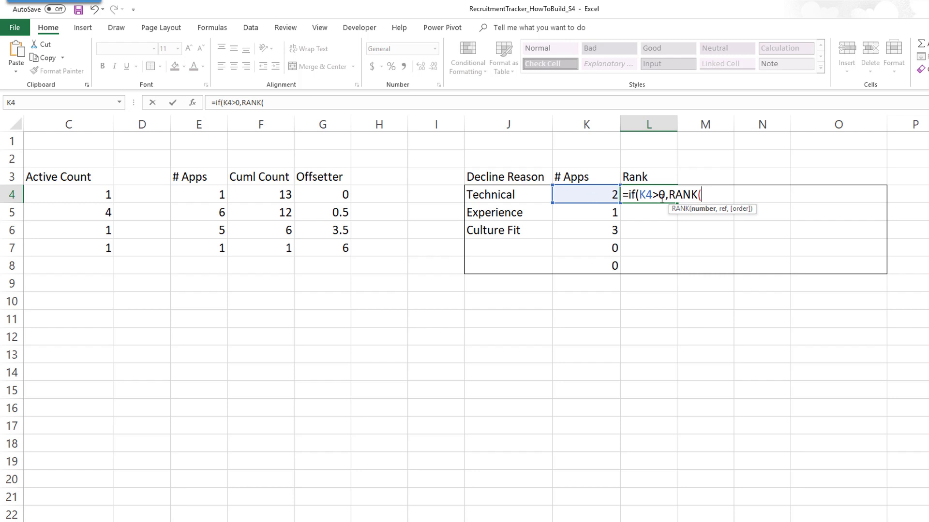
left_click(611, 197)
type(",")
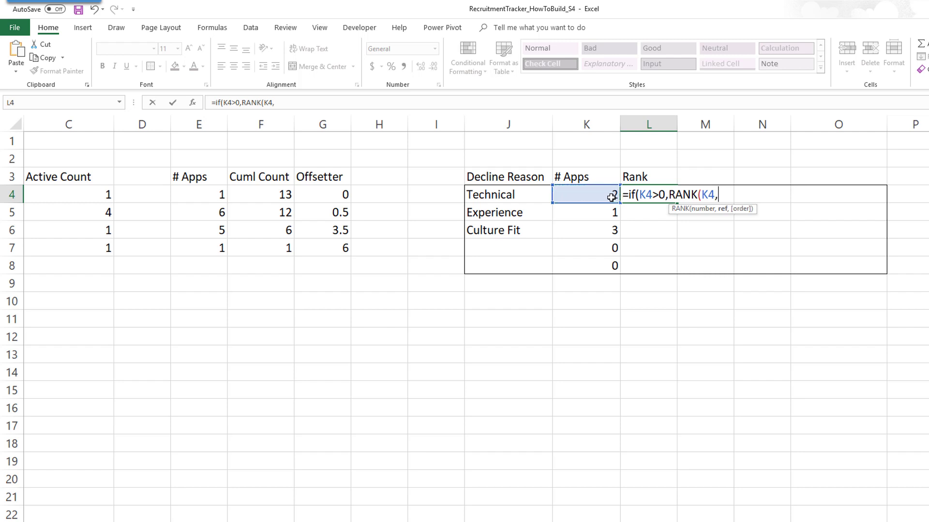
left_click_drag(605, 194, 600, 259)
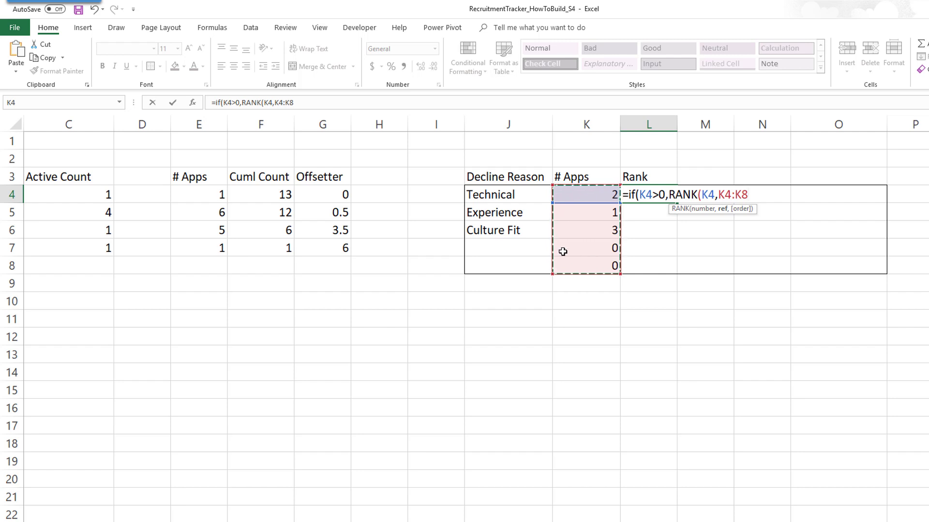
left_click(279, 102)
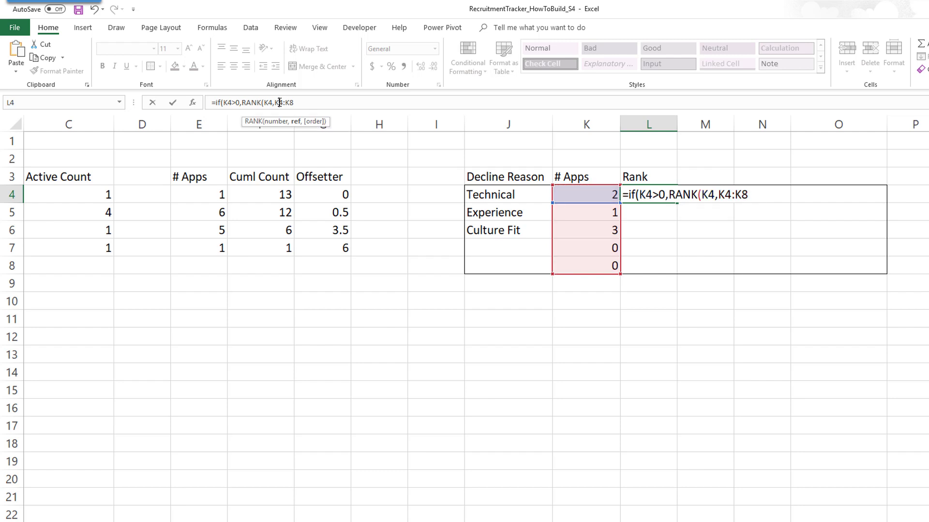
key("F4")
left_click(298, 102)
key("F4")
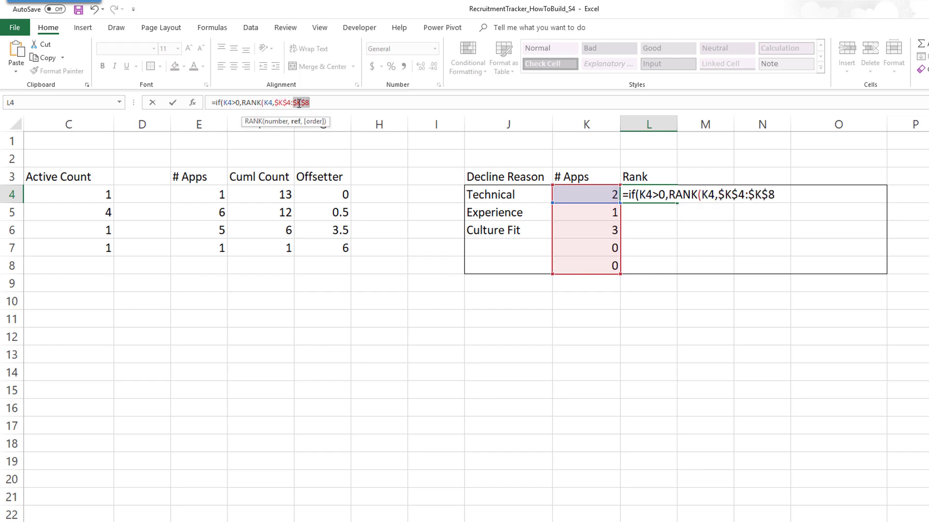
left_click(321, 103)
type(",")
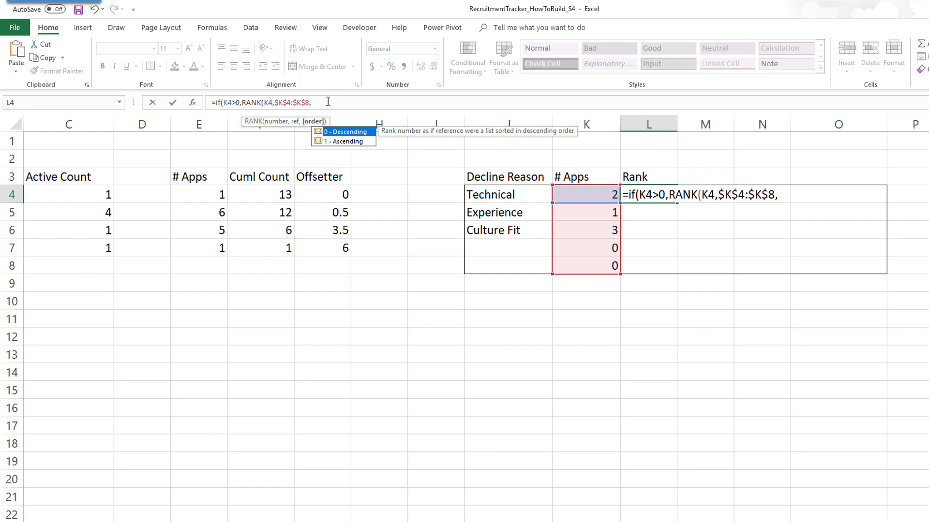
key("BackSpace")
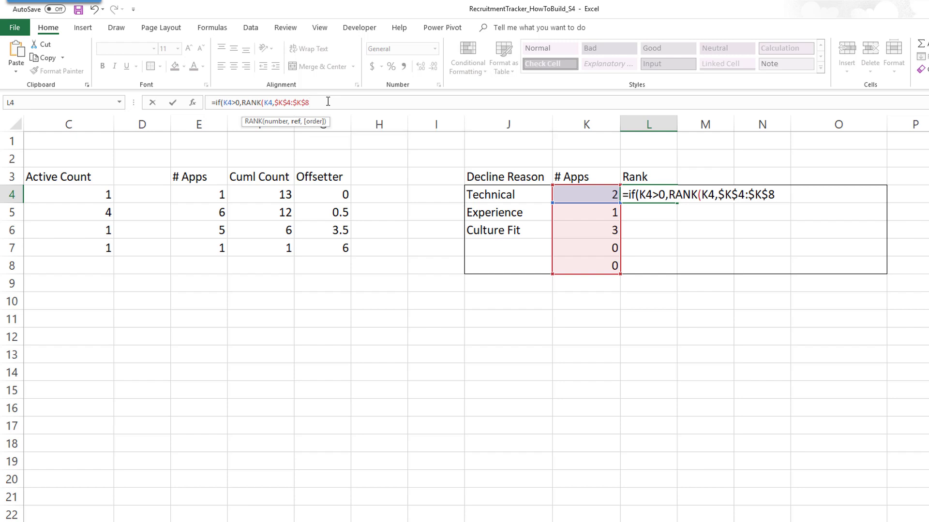
type(")")
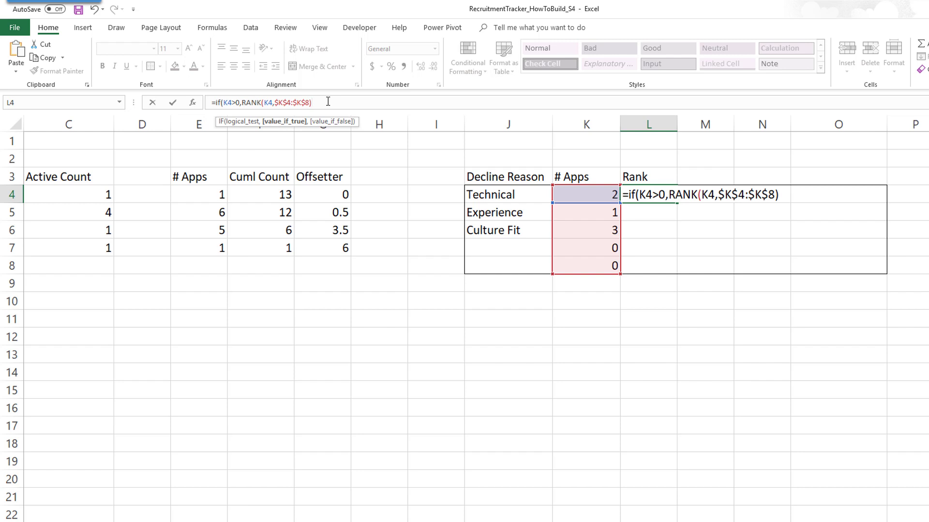
Step: Finish the IF formula in L4 with an empty string "" as the value if false
type(",\"\"")
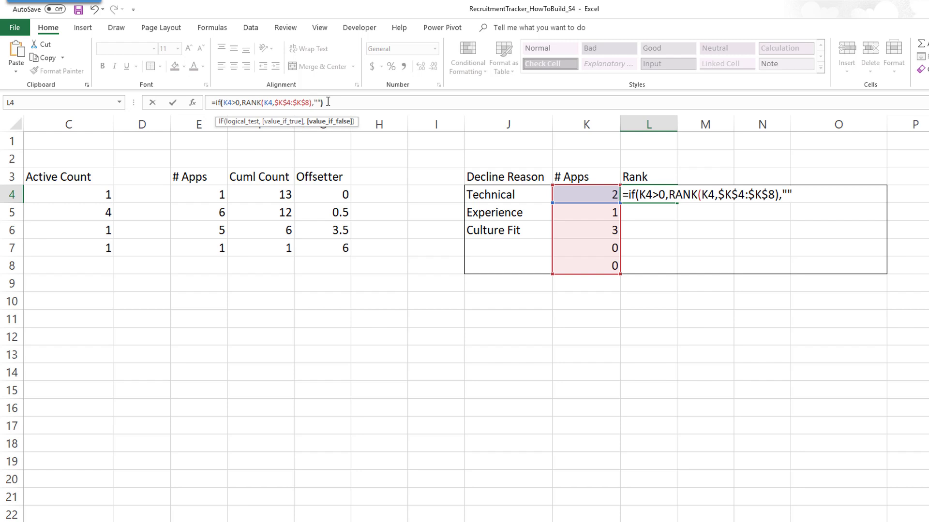
type(")")
key("Return")
Step: Fill the rank formula from L4 down through L8
key("Up")
key("shift+Down")
key("shift+Down")
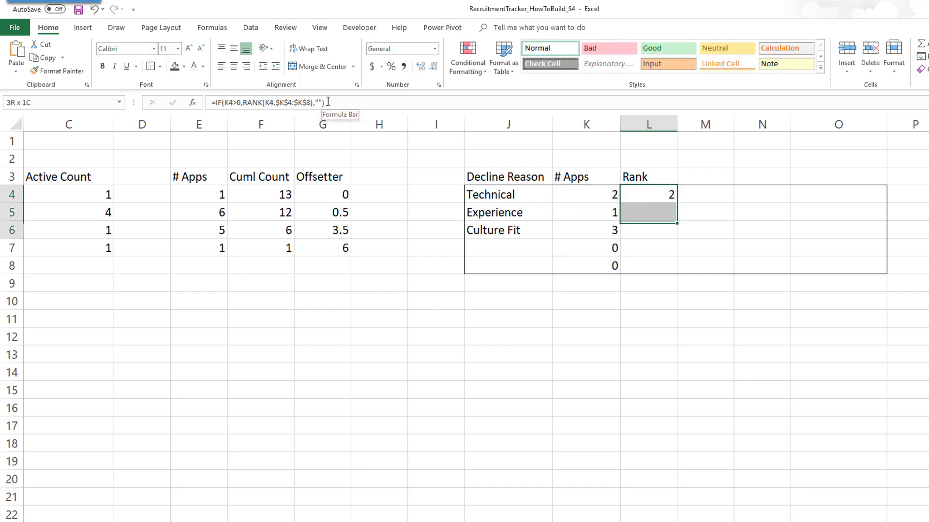
key("shift+Down")
key("shift+Down")
left_click(328, 101)
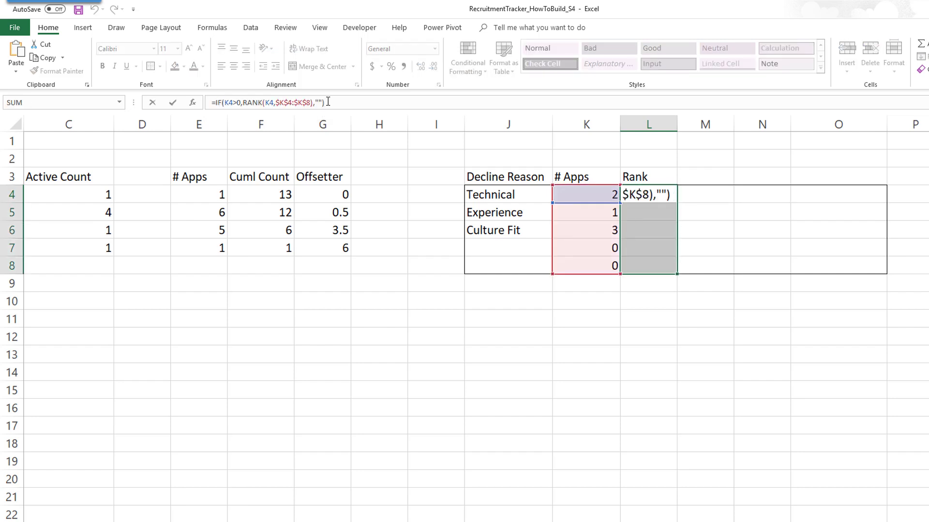
key("ctrl+Return")
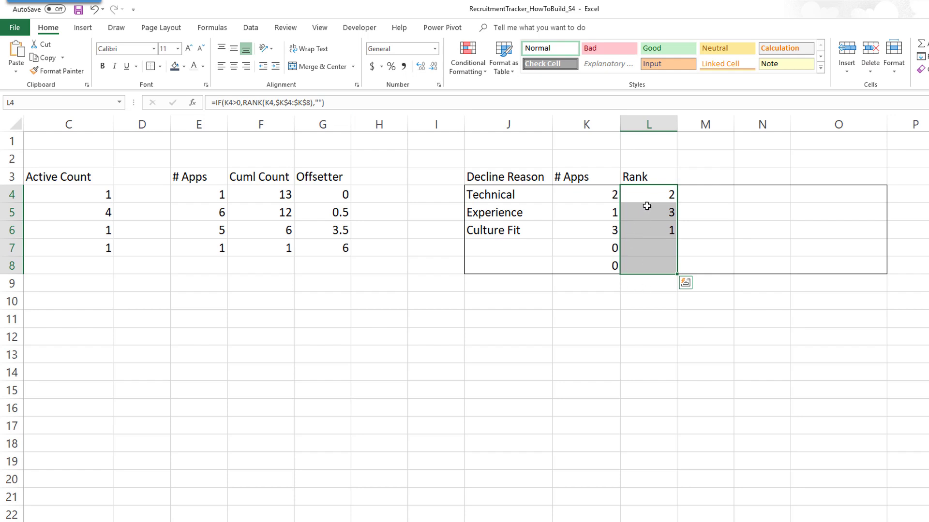
Step: Compare the ranks in L4:L8 with the application counts in column K
left_click(650, 226)
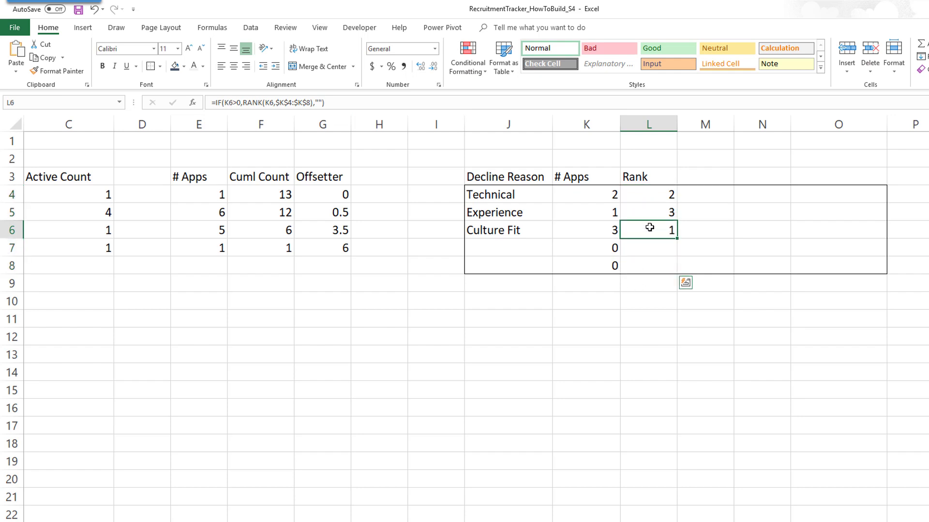
left_click(613, 232)
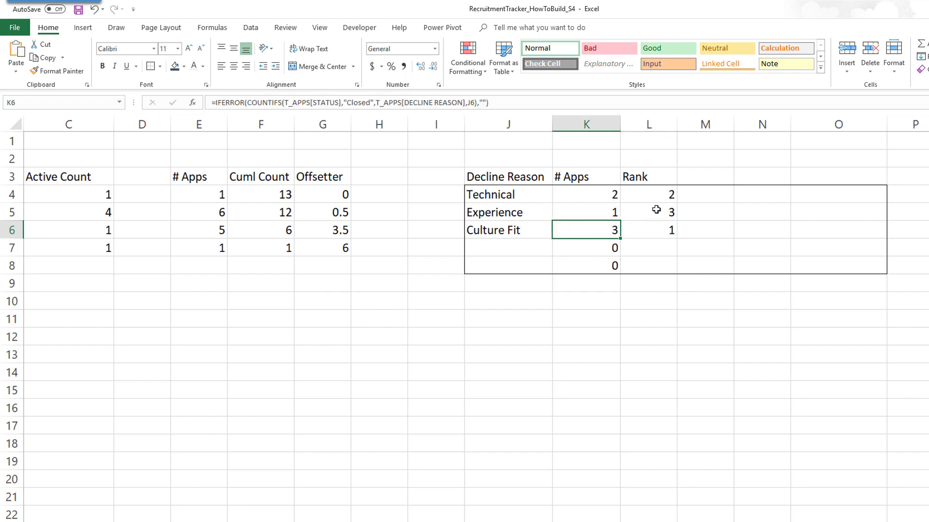
left_click(656, 209)
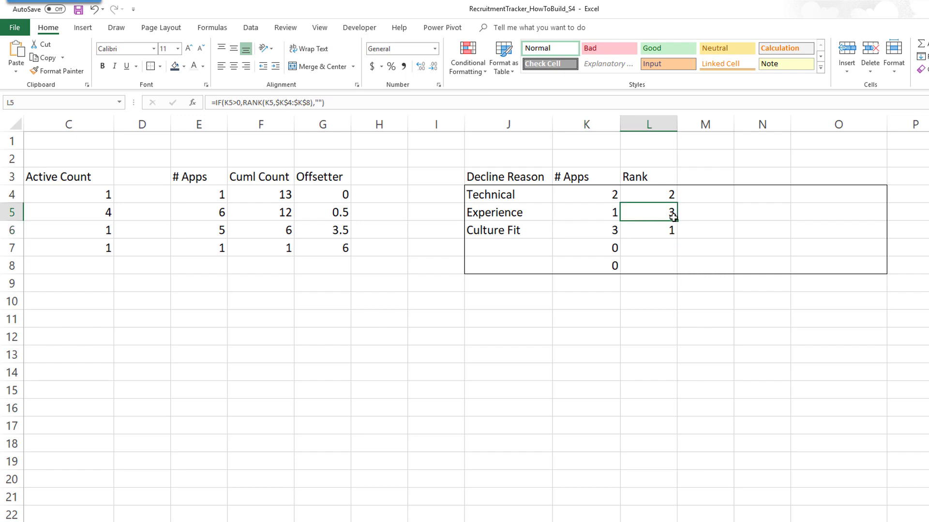
left_click(612, 213)
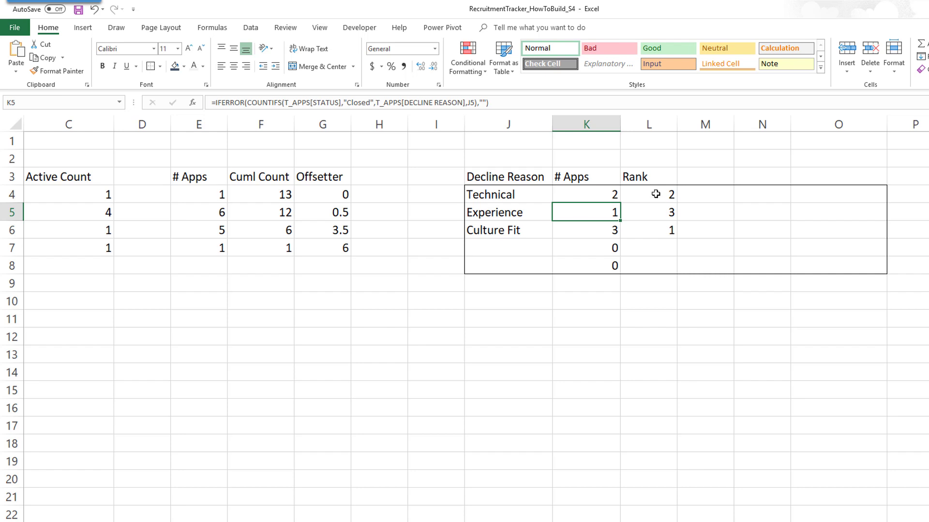
left_click_drag(653, 195, 663, 265)
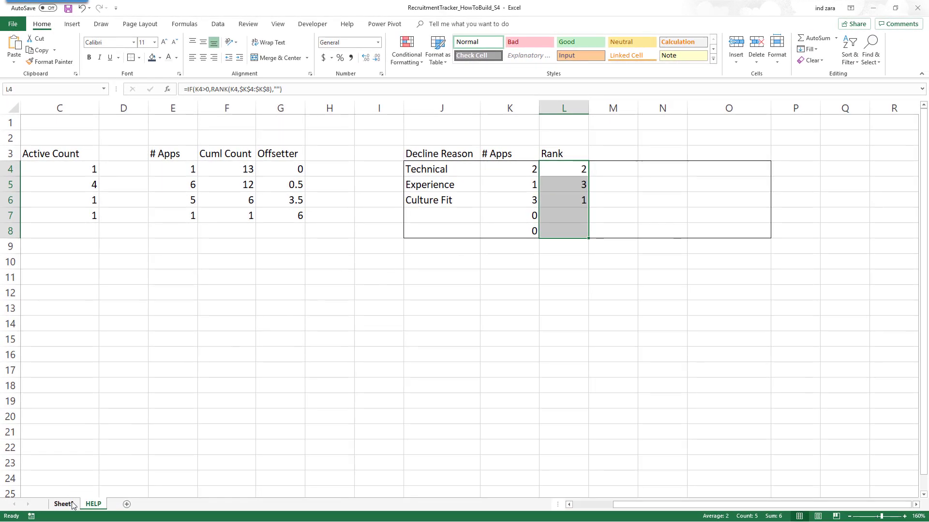
Step: On Sheet1, change the decline reason for APPL 6 in G20 to Experience
left_click(72, 505)
left_click(319, 311)
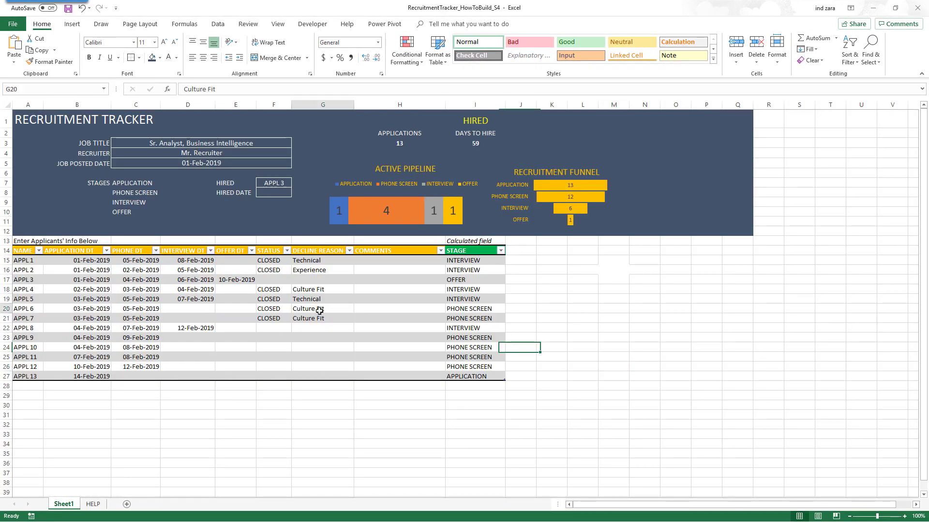
type("Experience")
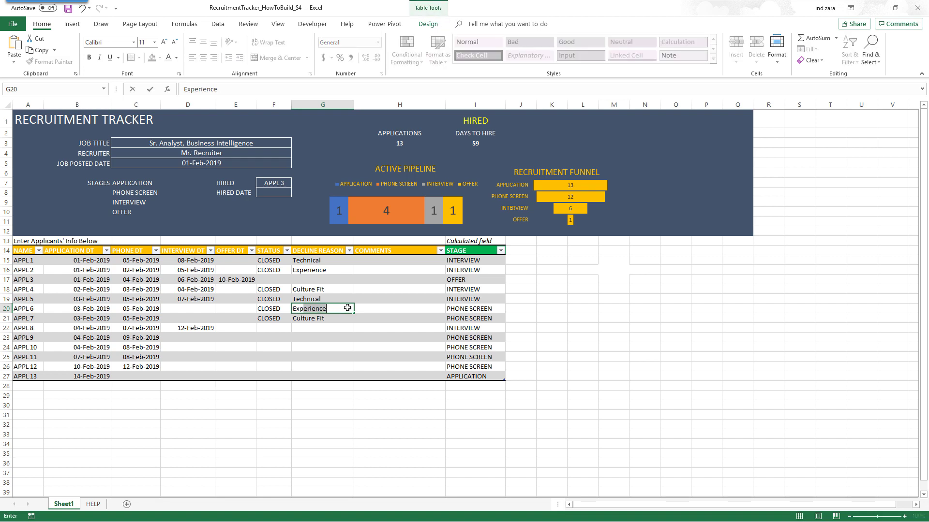
key("Return")
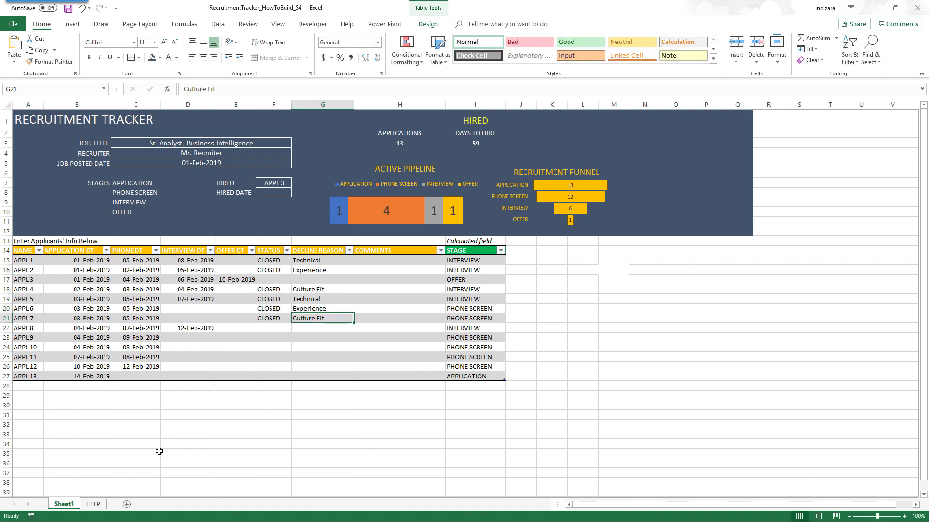
Step: Examine how the HELP sheet's counts in K4:K6 and ranks in L4:L8 respond to the changed decline reason
left_click(93, 504)
left_click_drag(531, 170, 533, 200)
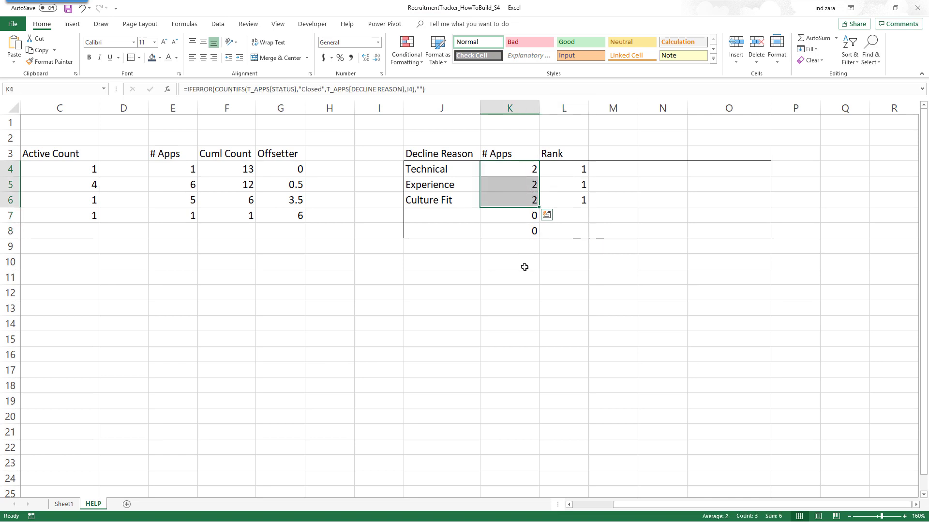
left_click(570, 172)
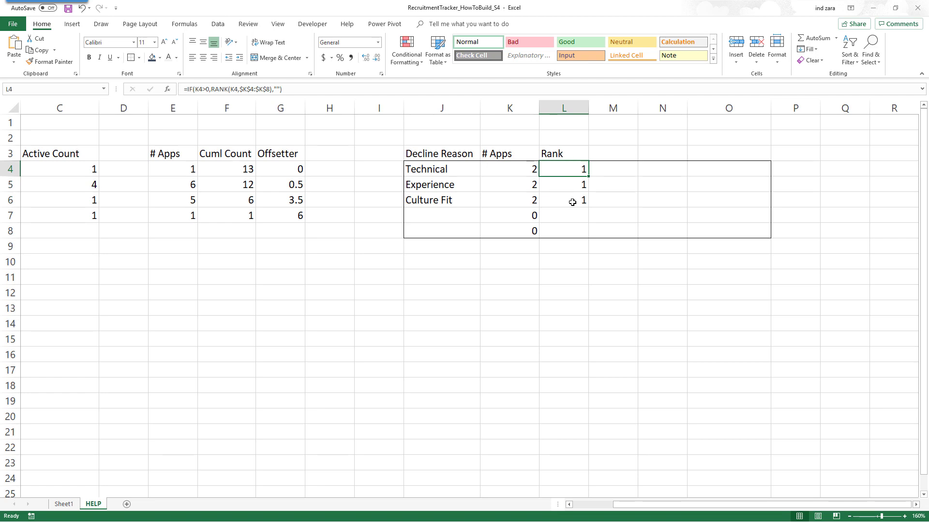
left_click_drag(578, 168, 577, 231)
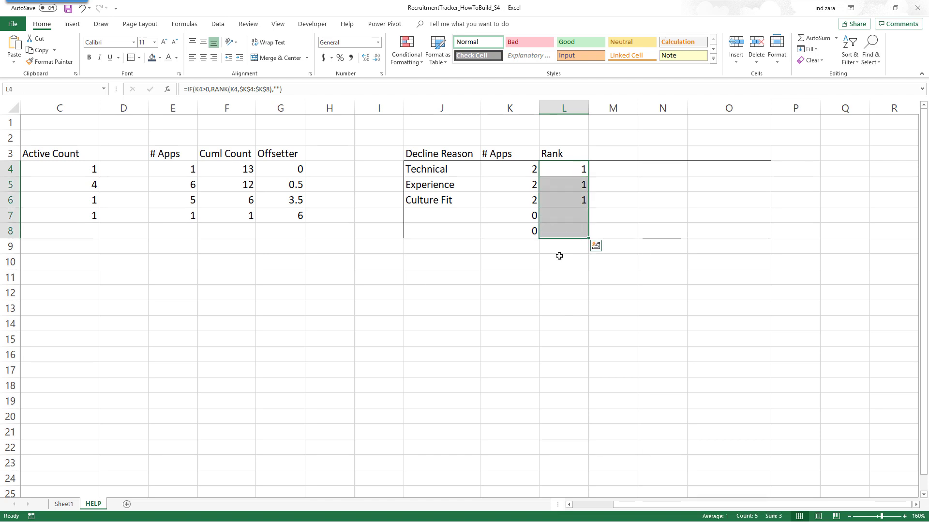
left_click(559, 256)
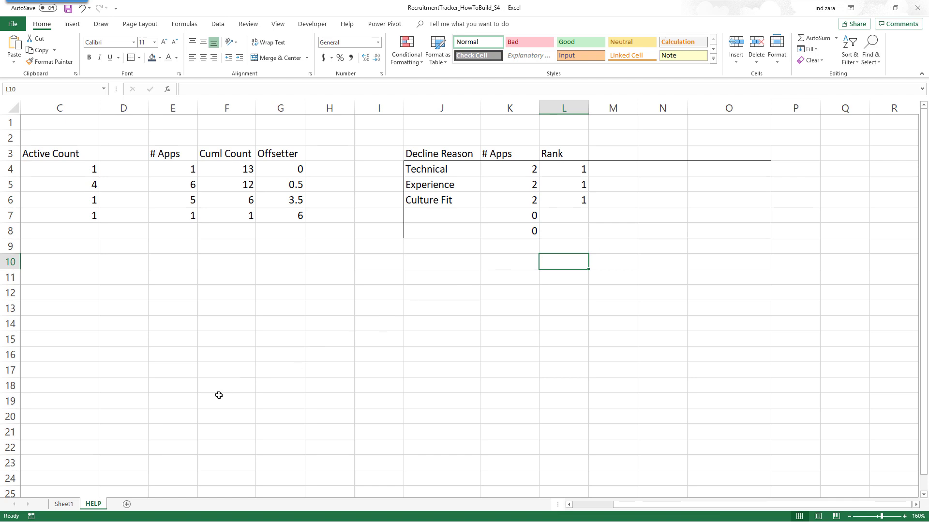
left_click(63, 504)
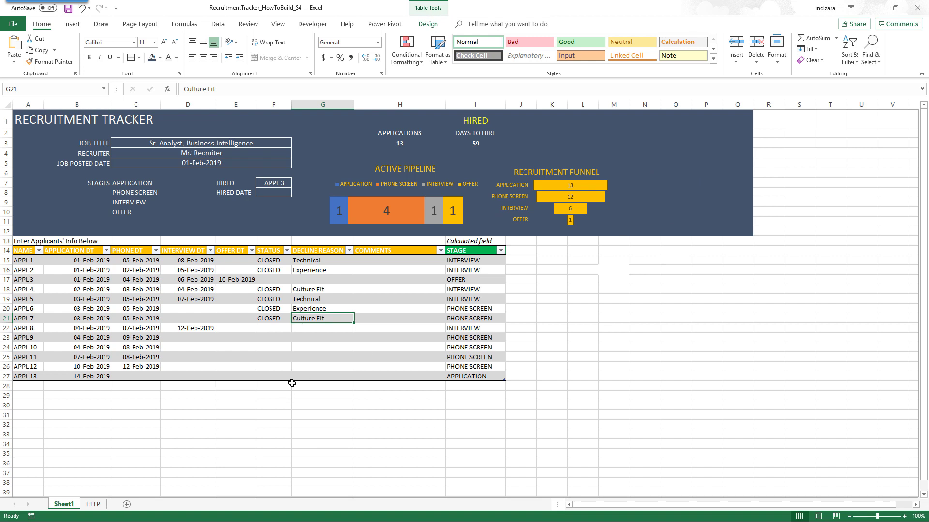
left_click(103, 504)
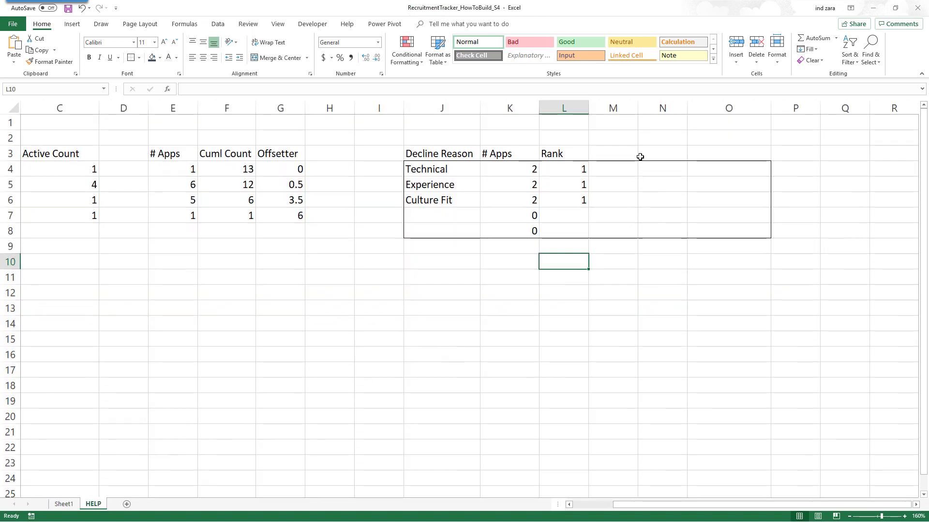
Step: Extend the rank formula in L4 by adding a COUNTIF over the range K3:K3 to the RANK result
left_click(575, 167)
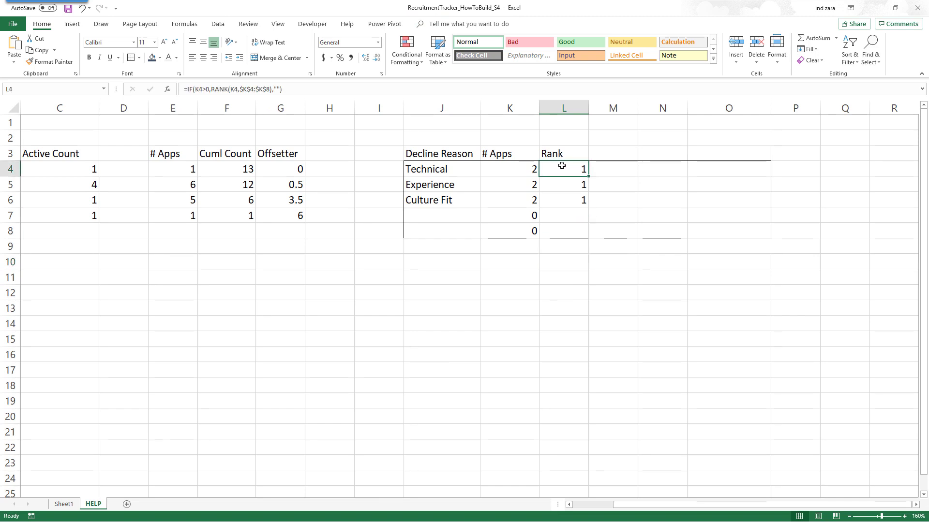
left_click(288, 87)
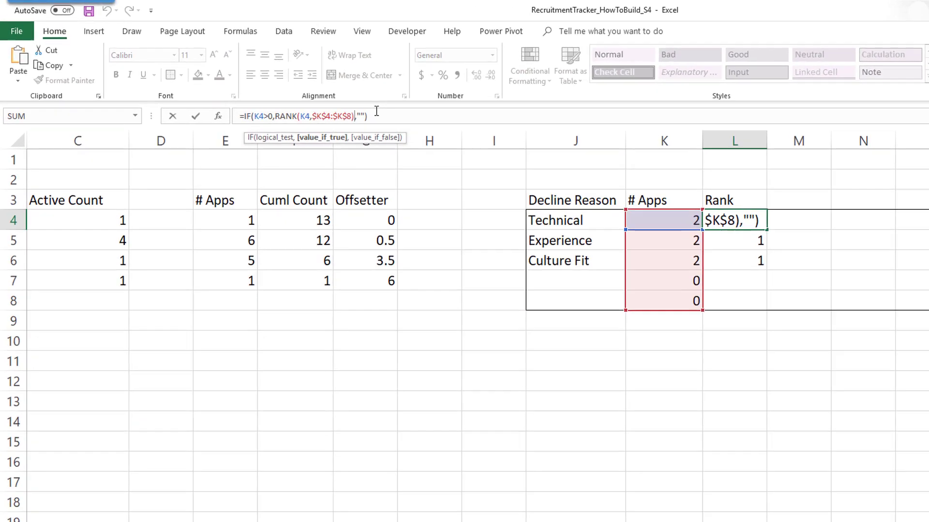
type("+")
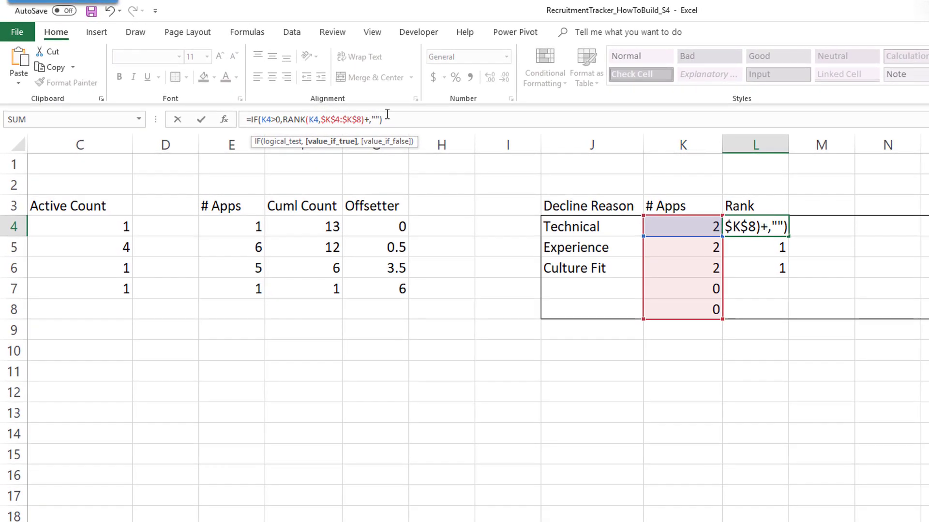
type("COUNTIF")
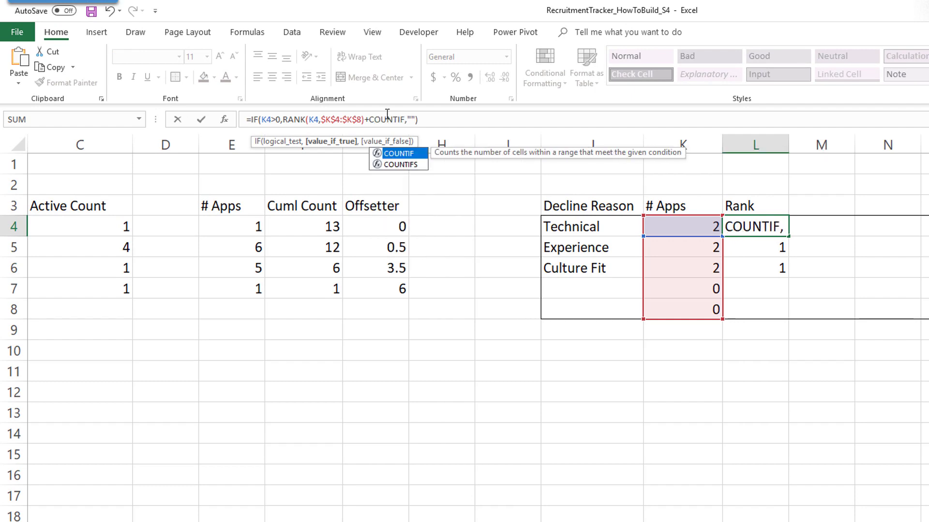
type("(")
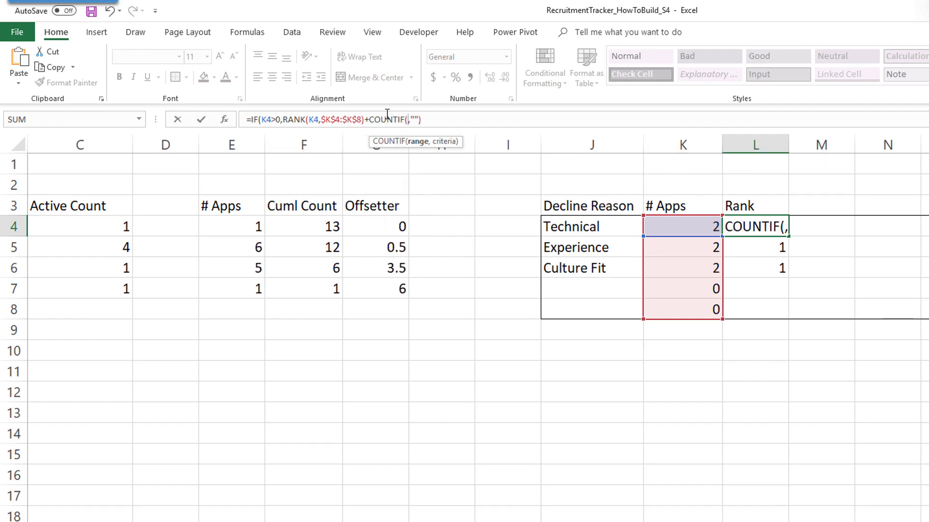
left_click(691, 206)
type(":K3")
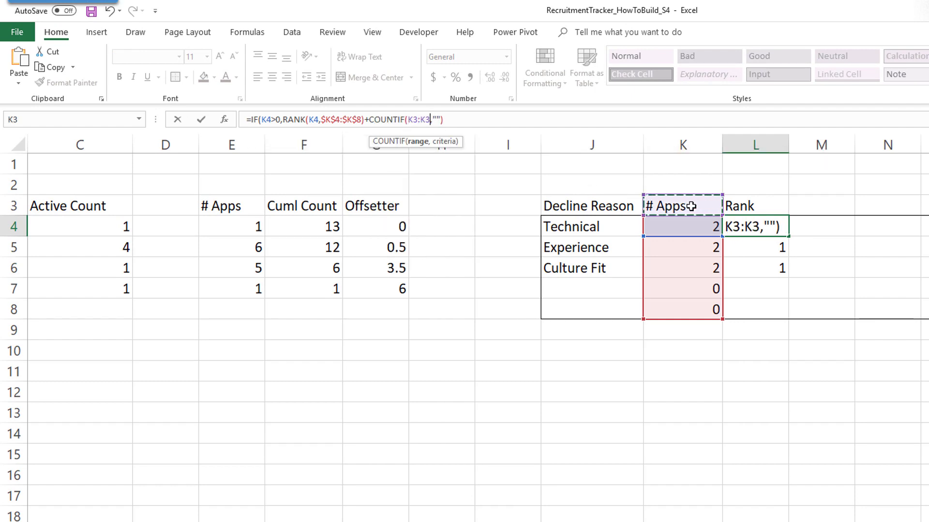
Step: Anchor the start of the COUNTIF range in L4 so that it reads $K$3:K3
double_click(423, 123)
key("Left")
type("$")
key("Right")
type("$")
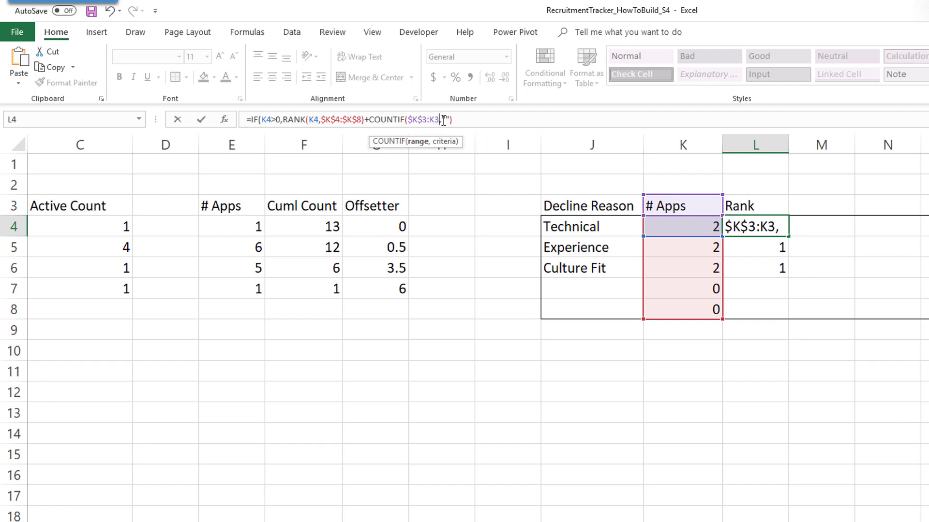
Step: Complete the COUNTIF in L4 with K4 as the criteria, keeping "" as the false value, and commit the formula
left_click(653, 223)
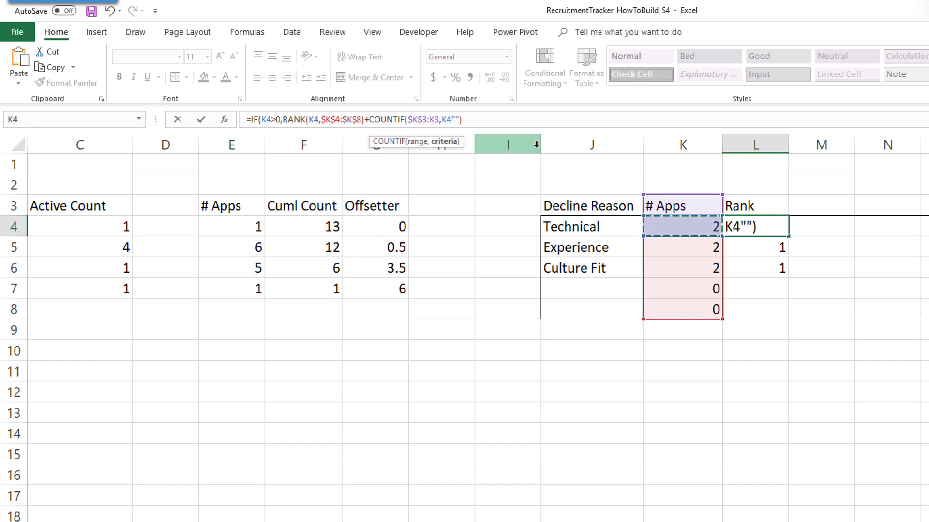
type(")")
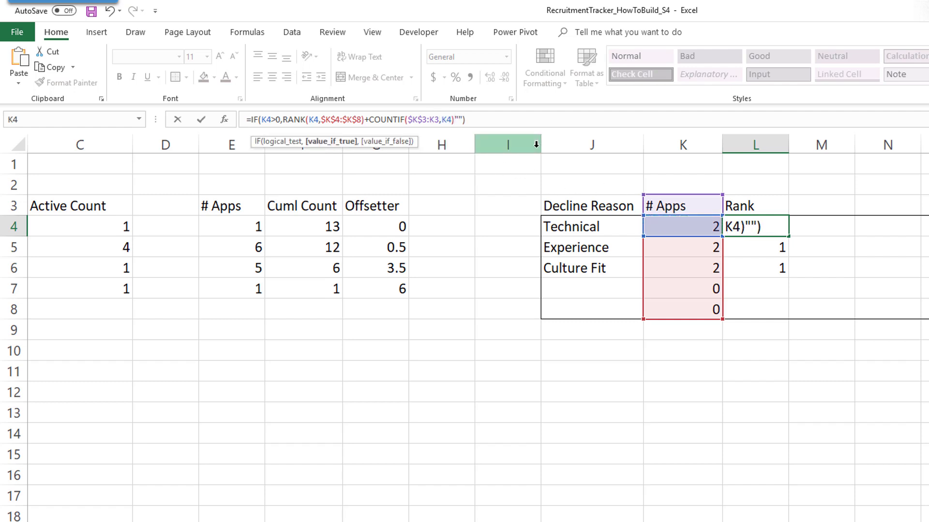
type(",")
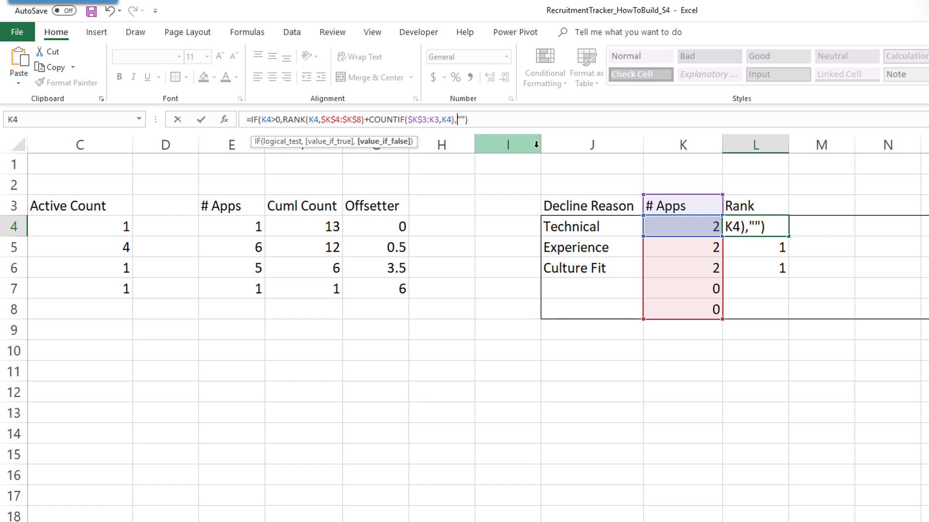
left_click(497, 114)
key("ctrl+Return")
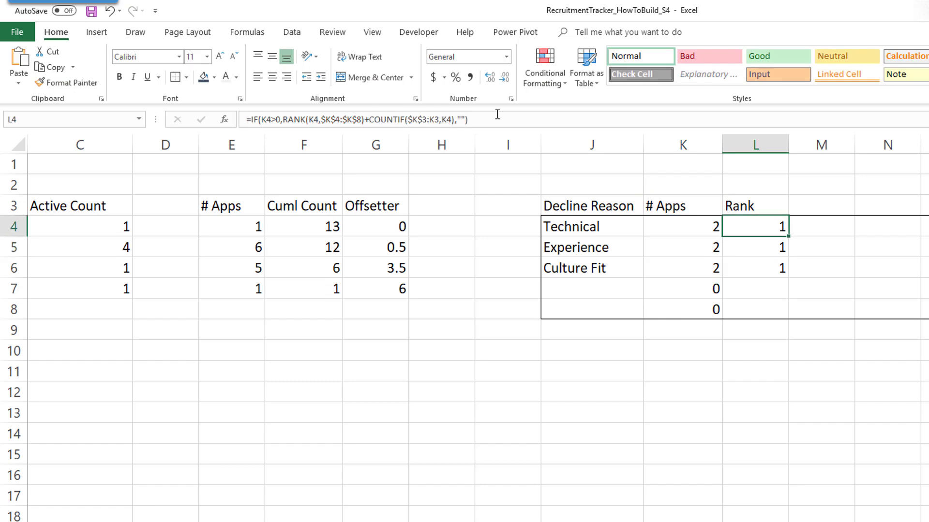
Step: Fill the extended rank formula from L4 down through L8
key("shift+Down")
key("shift+Down")
key("shift+Down")
key("shift+Down")
key("F2")
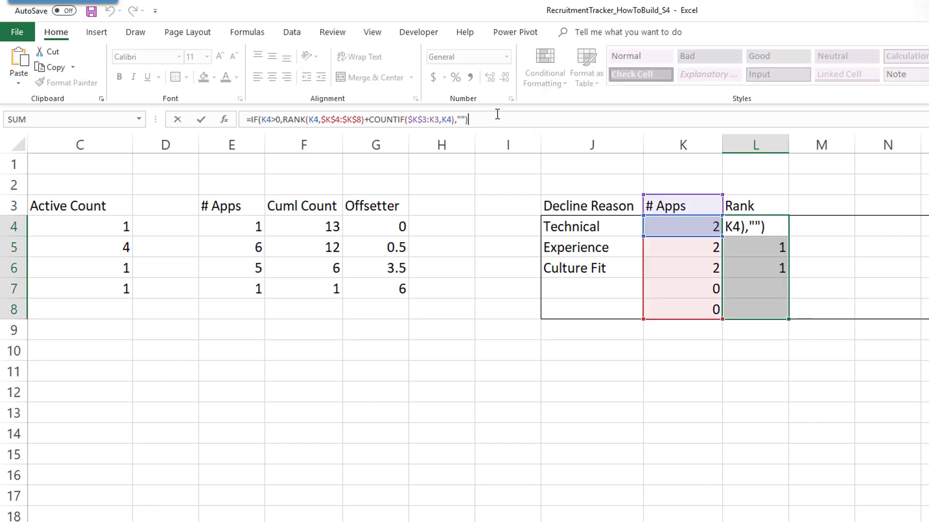
key("ctrl+Return")
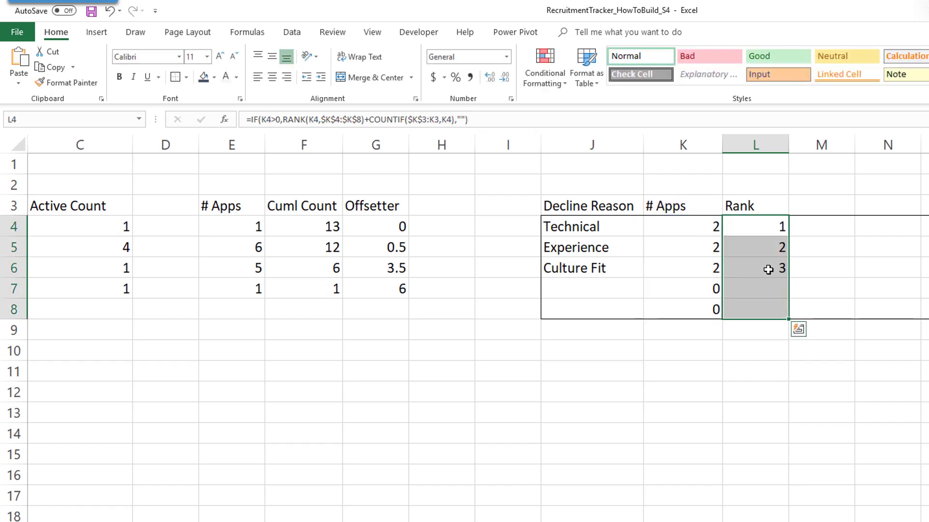
Step: Examine the COUNTIF part of the rank formula in L5 and its expanding range
left_click(817, 250)
left_click(778, 229)
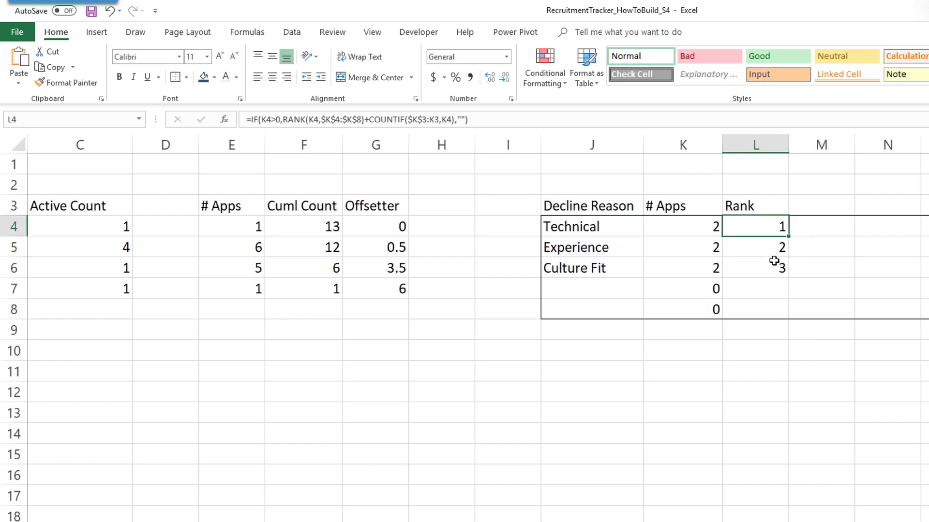
left_click(756, 256)
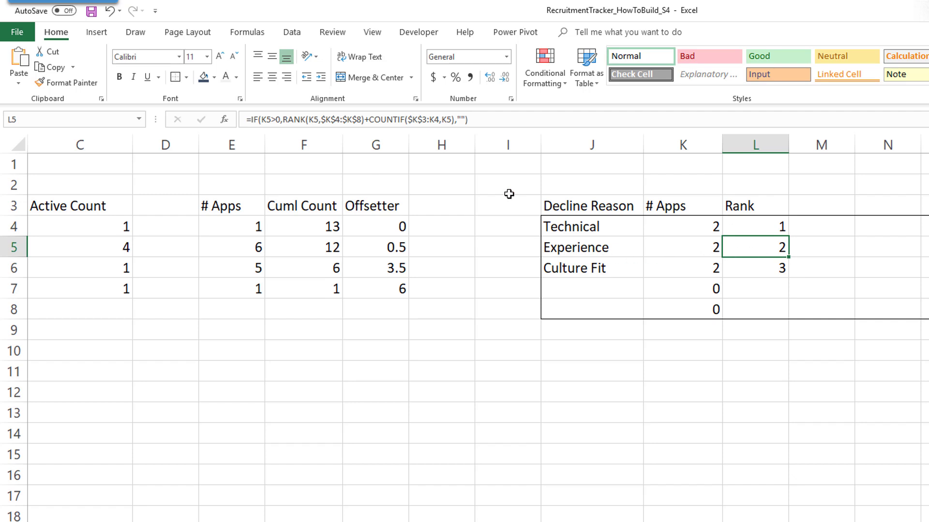
left_click(401, 119)
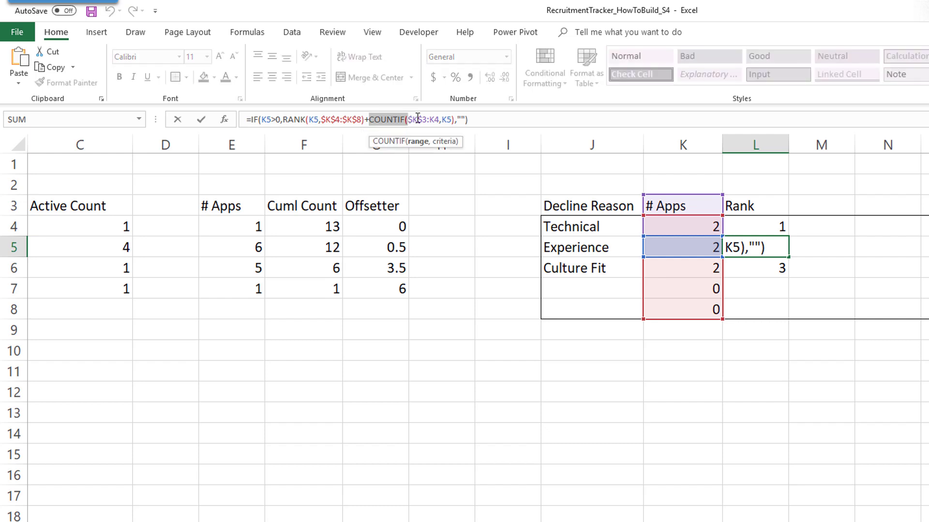
left_click(418, 119)
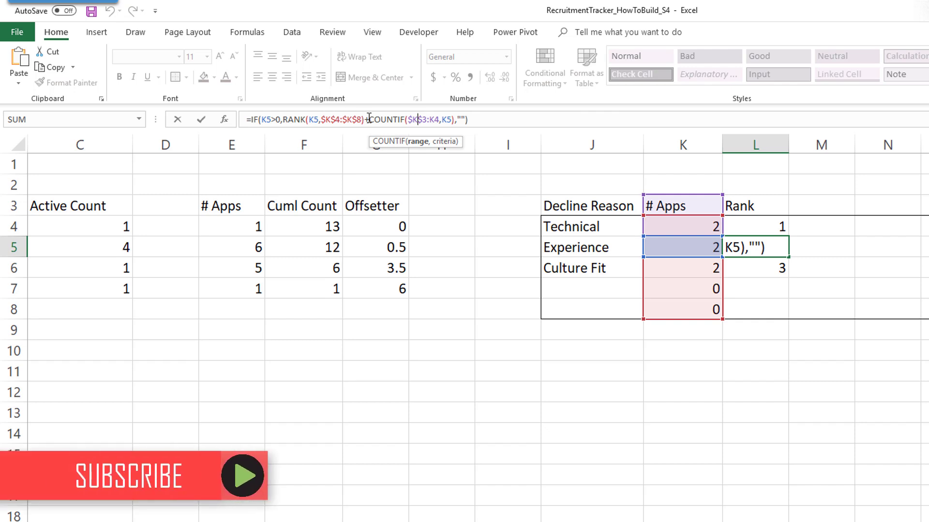
key("ctrl+Return")
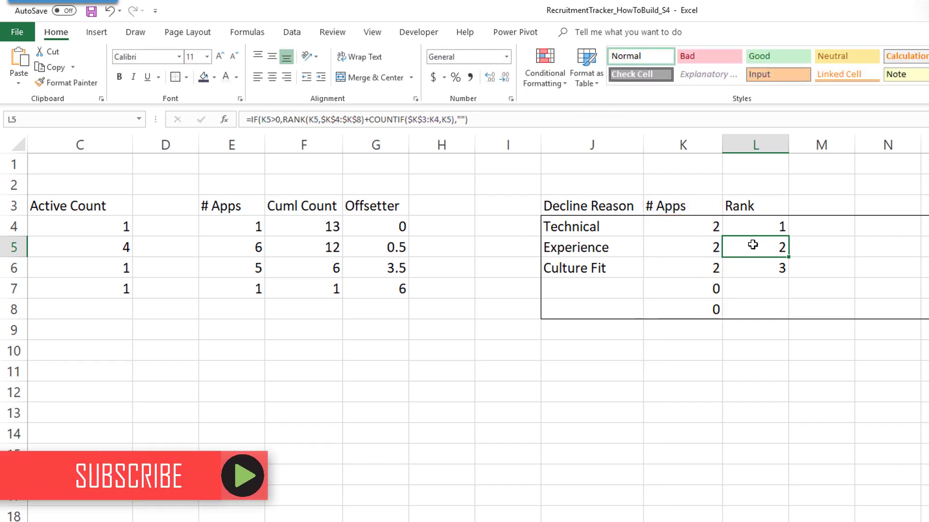
Step: Compare the ranks and formulas of the tied decline reasons in L4, L5 and L6
left_click(760, 228)
left_click(760, 249)
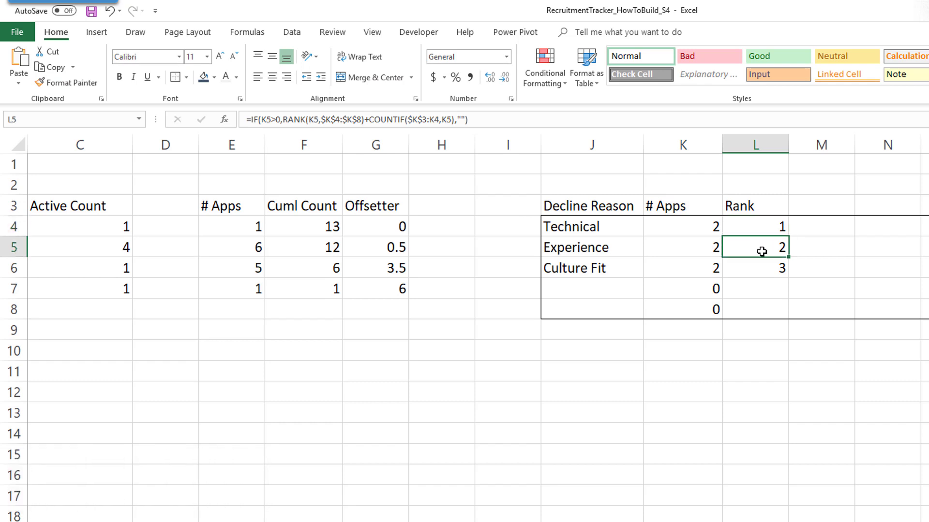
left_click(760, 274)
left_click(764, 230)
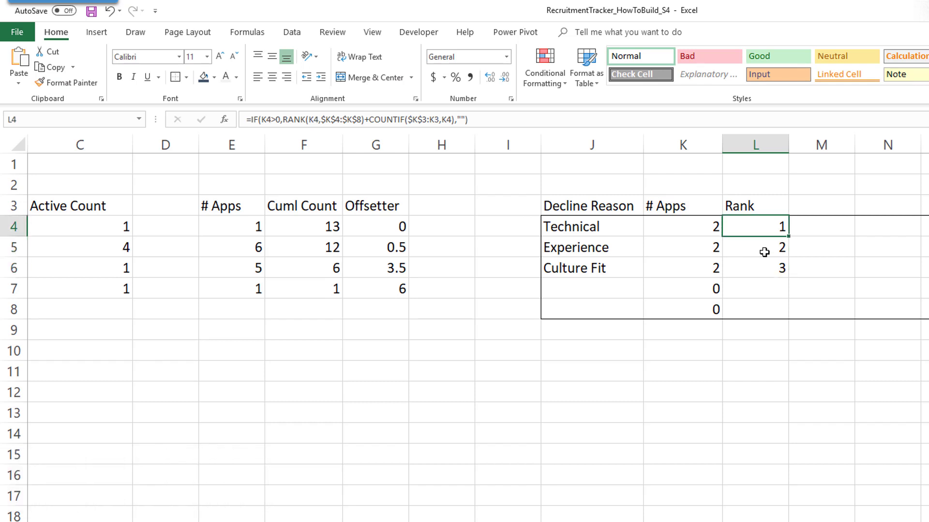
left_click(764, 252)
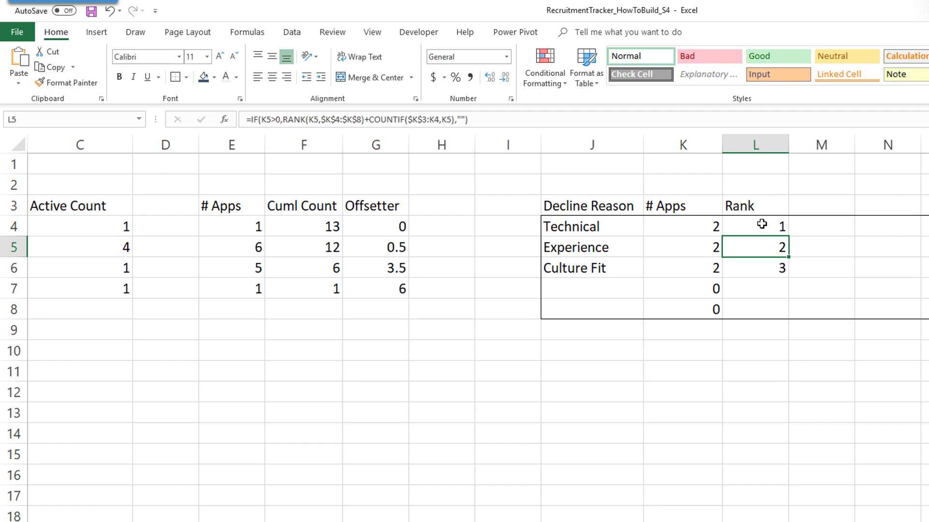
Step: Evaluate only the COUNTIF part of the rank formula in L6, then discard the evaluation
left_click(760, 271)
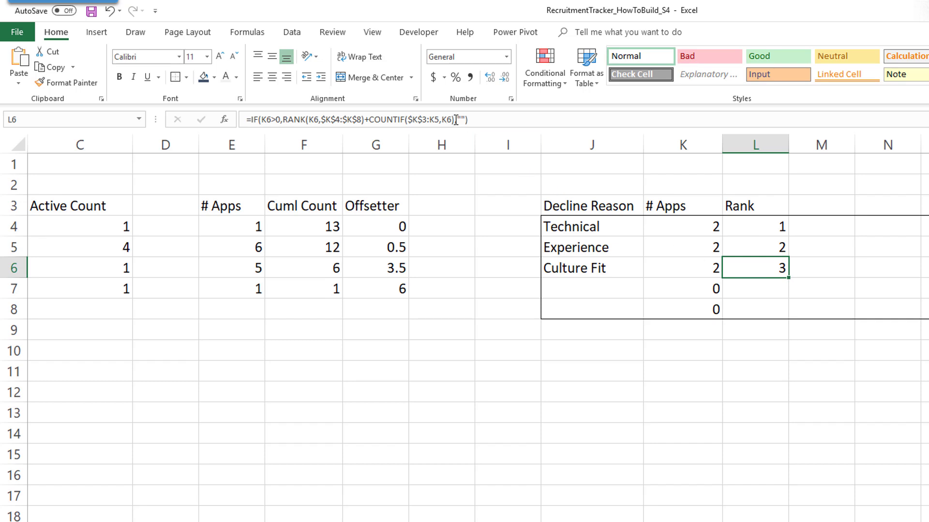
left_click_drag(455, 119, 372, 124)
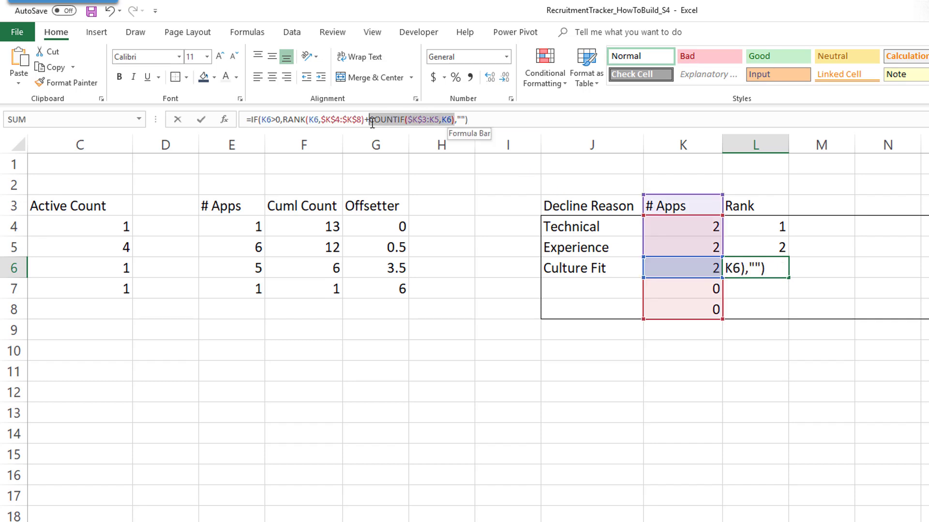
type("2")
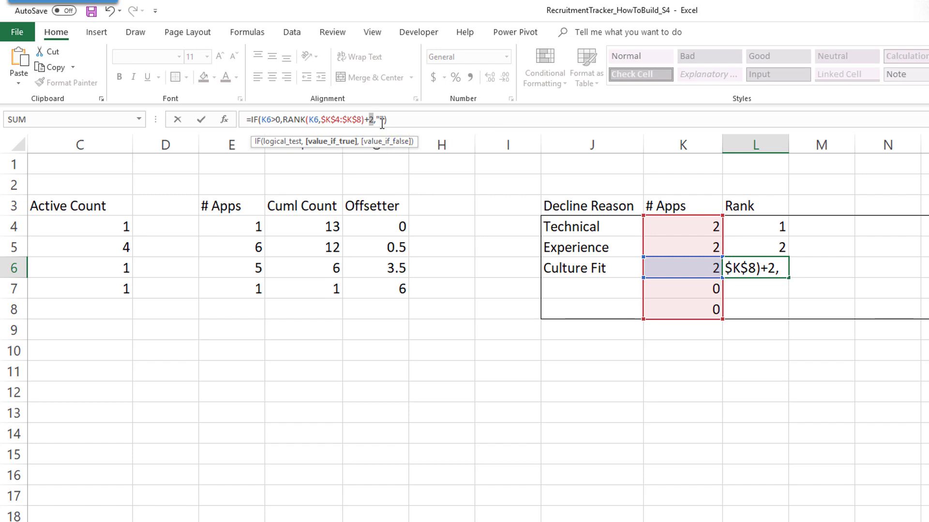
key("Escape")
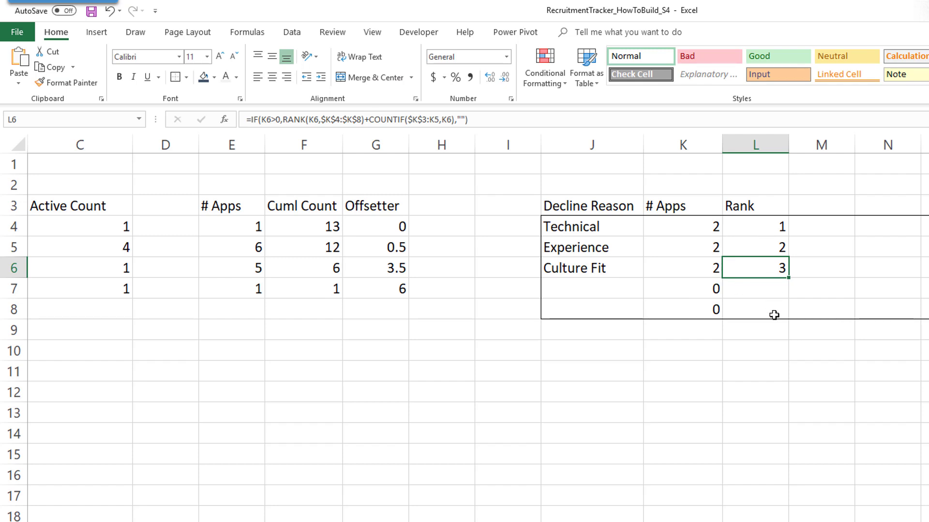
Step: Review the RANK and COUNTIF parts of the formula in L4
left_click(766, 227)
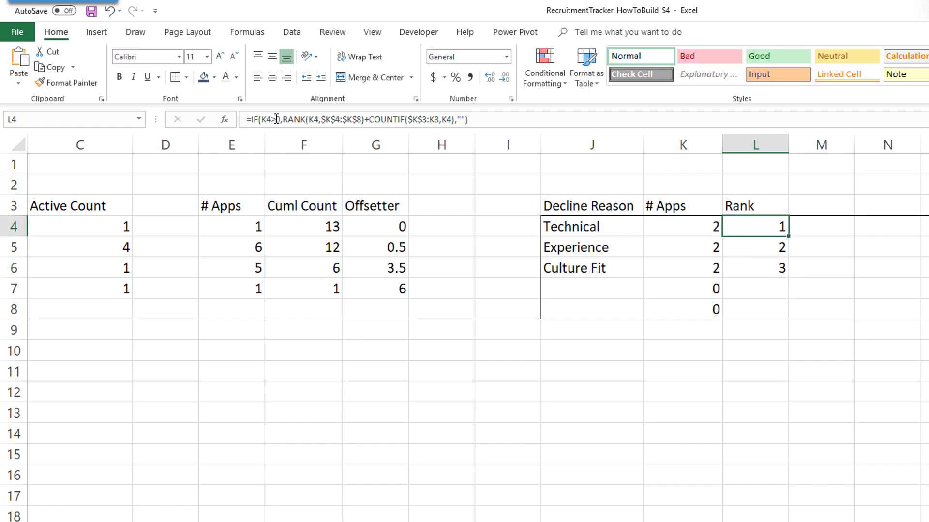
left_click_drag(285, 119, 454, 119)
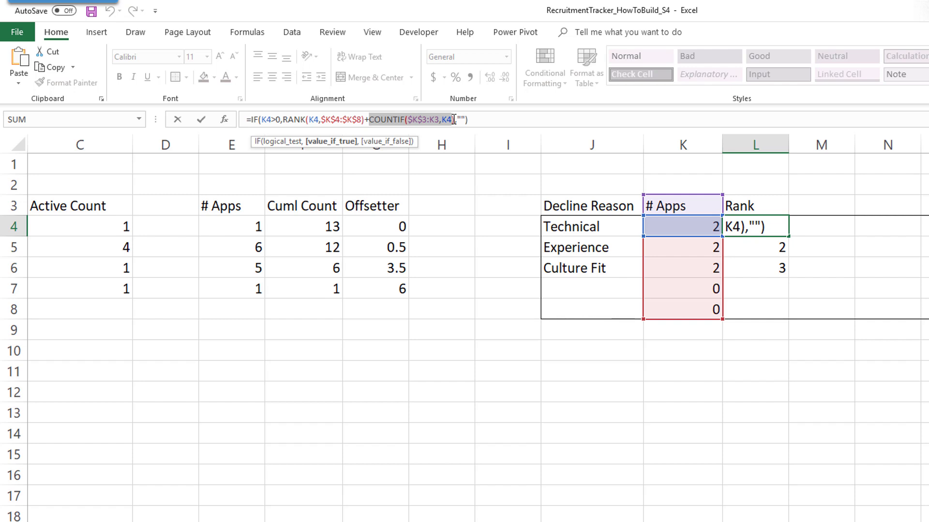
key("ctrl+Return")
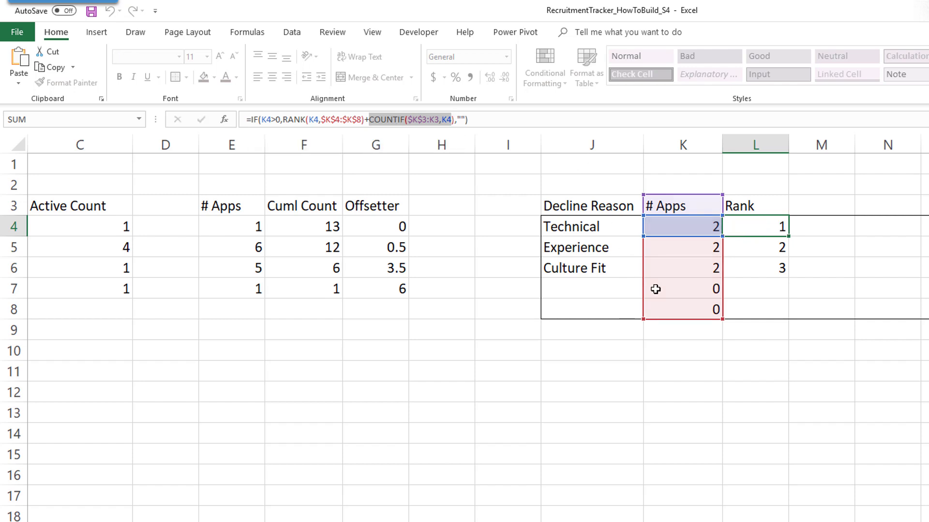
Step: Enter the column header "Sorted Reason" in N3
left_click(868, 210)
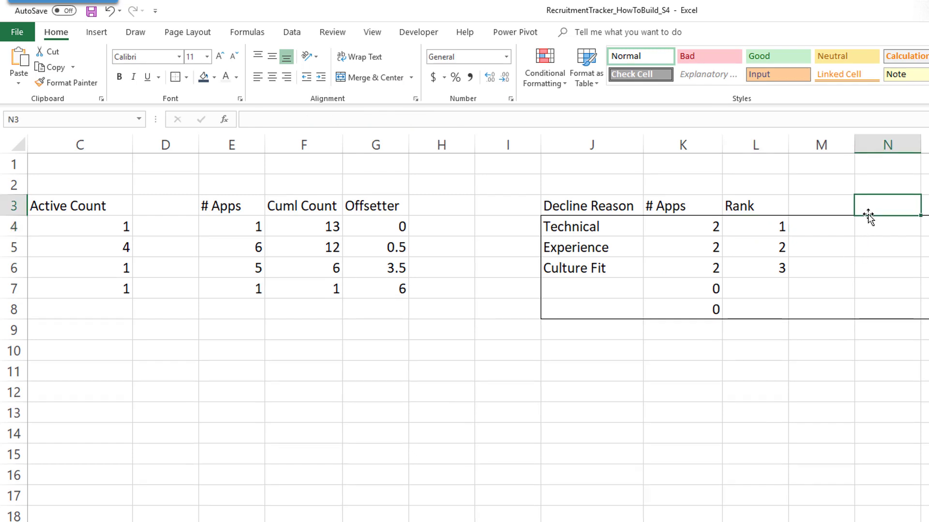
left_click(867, 224)
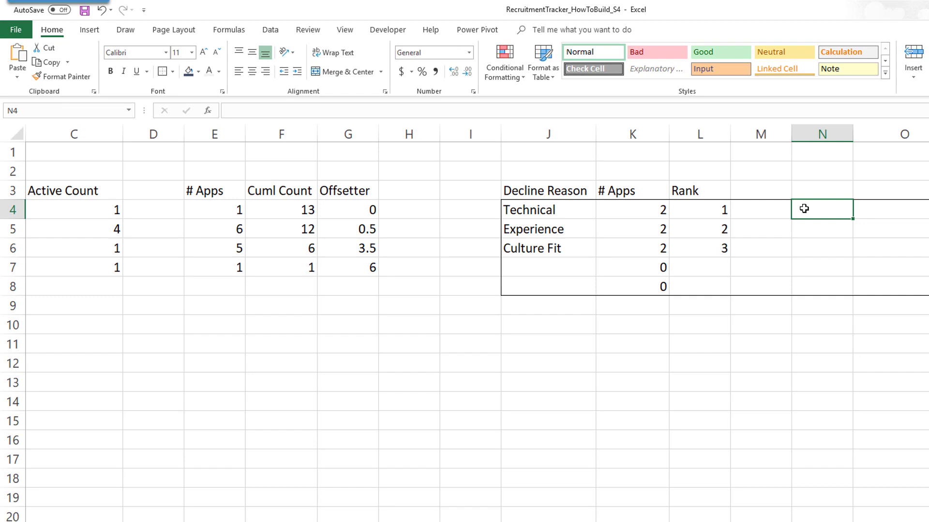
key("Up")
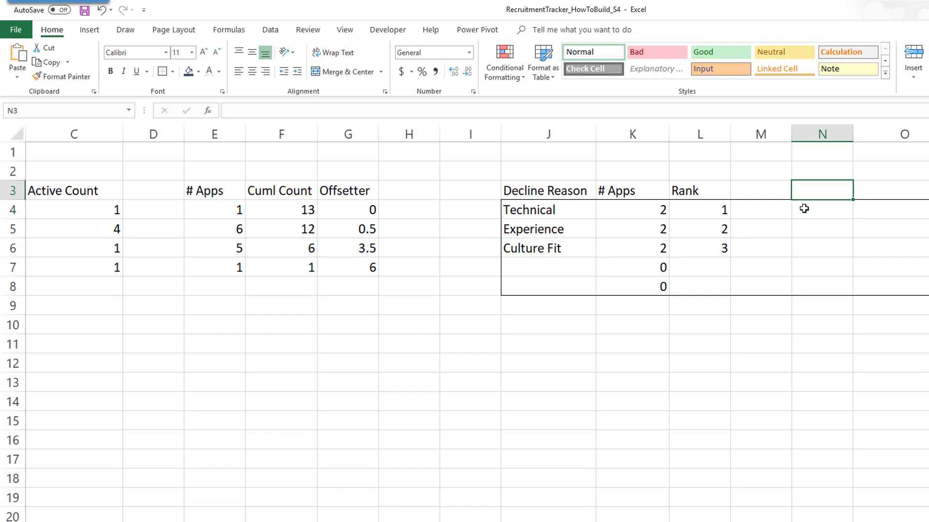
type("Or")
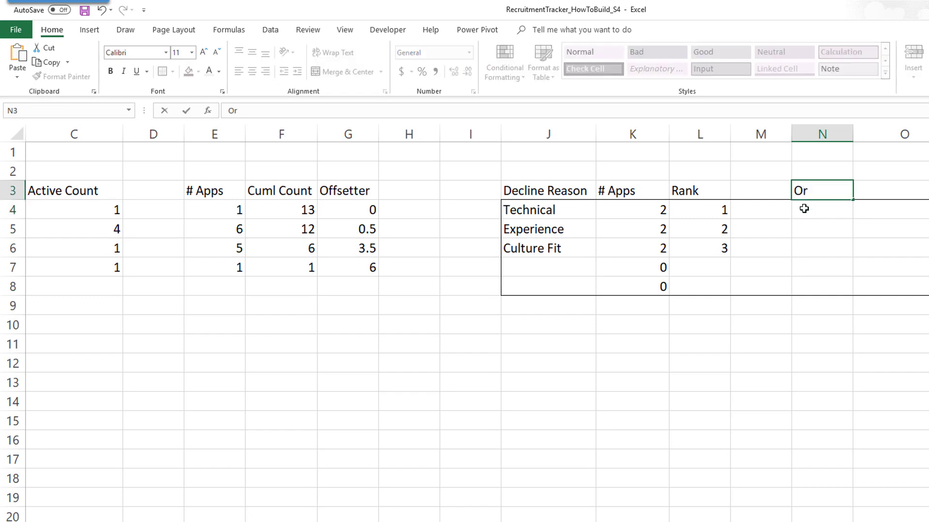
key("BackSpace")
key("BackSpace")
type("Sorted Reason")
key("Return")
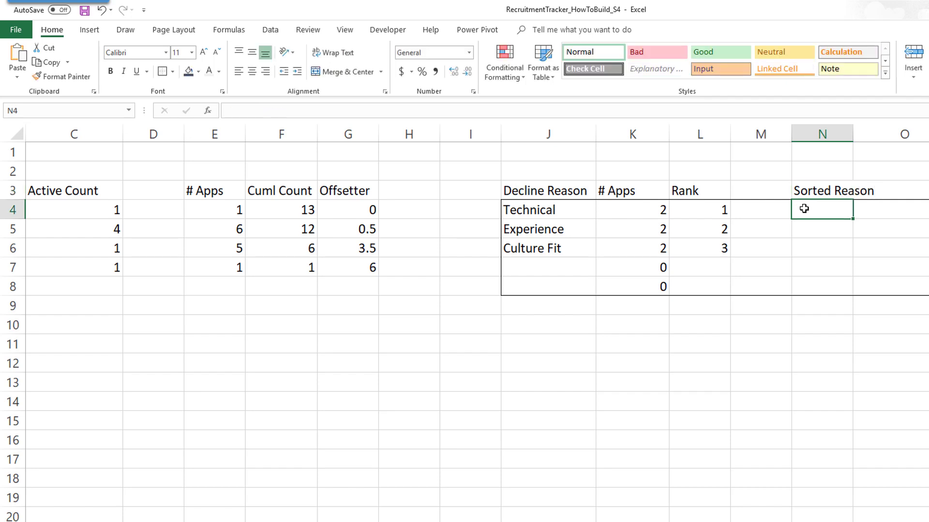
type("=")
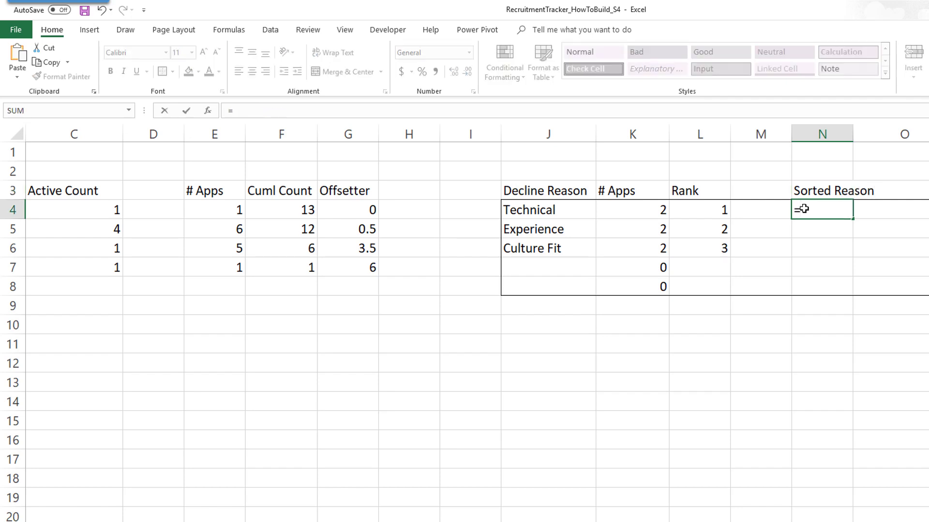
type("match(")
key("Left")
key("Left")
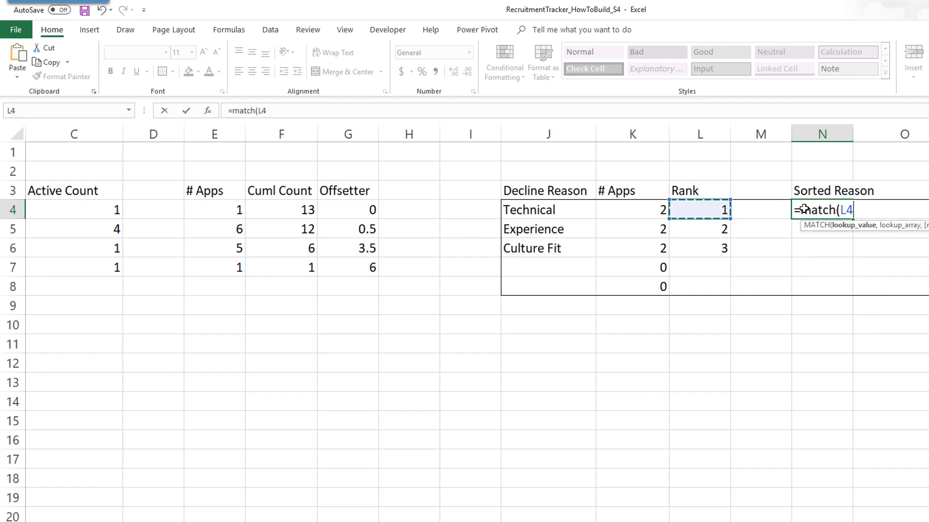
type(",")
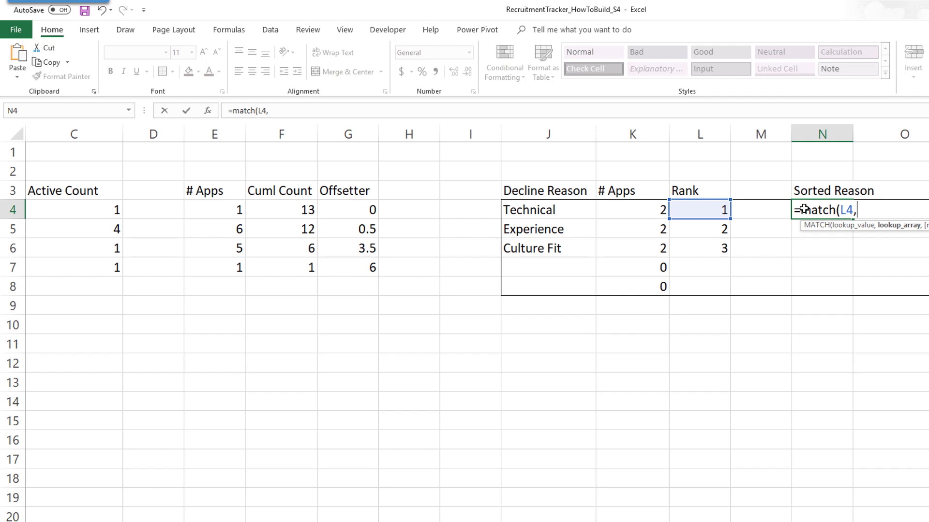
key("BackSpace")
key("BackSpace")
key("BackSpace")
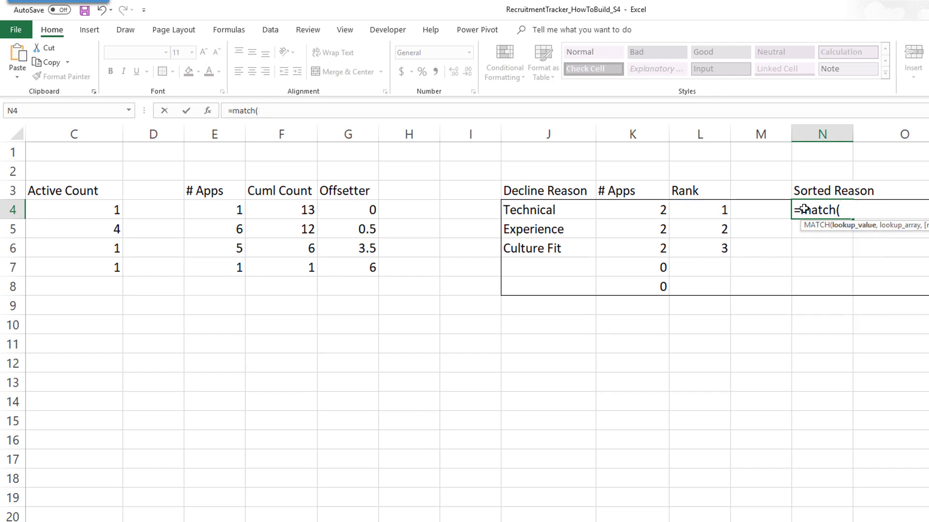
key("BackSpace")
key("BackSpace")
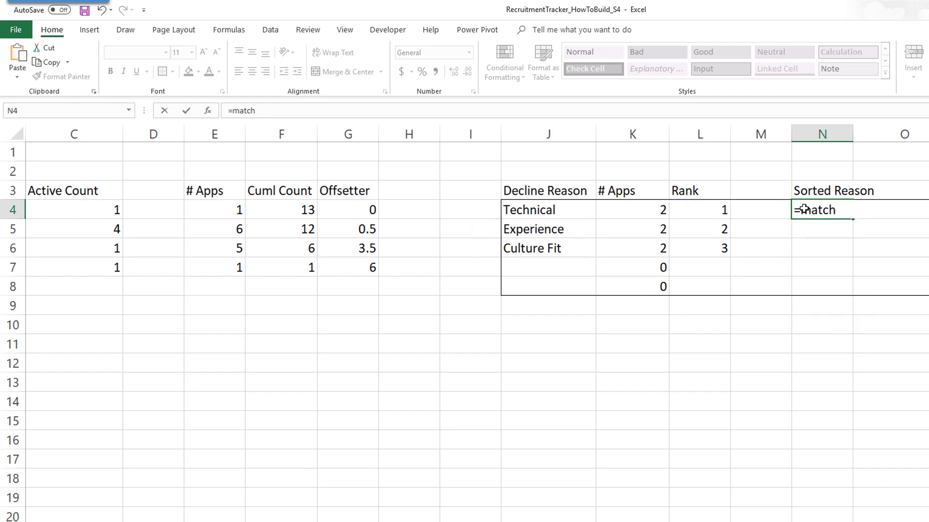
Step: Enter the helper numbers 1 to 5 in cells I4 to I8, beside the decline reasons
key("Left")
key("Left")
key("Left")
key("Left")
key("Left")
type("1")
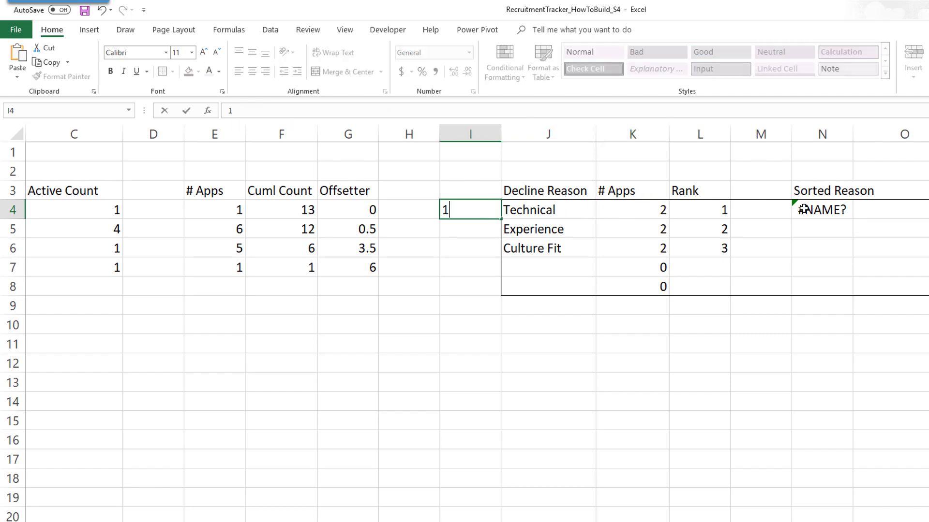
key("Return")
type("2")
key("Return")
type("3")
key("Return")
type("4")
key("Return")
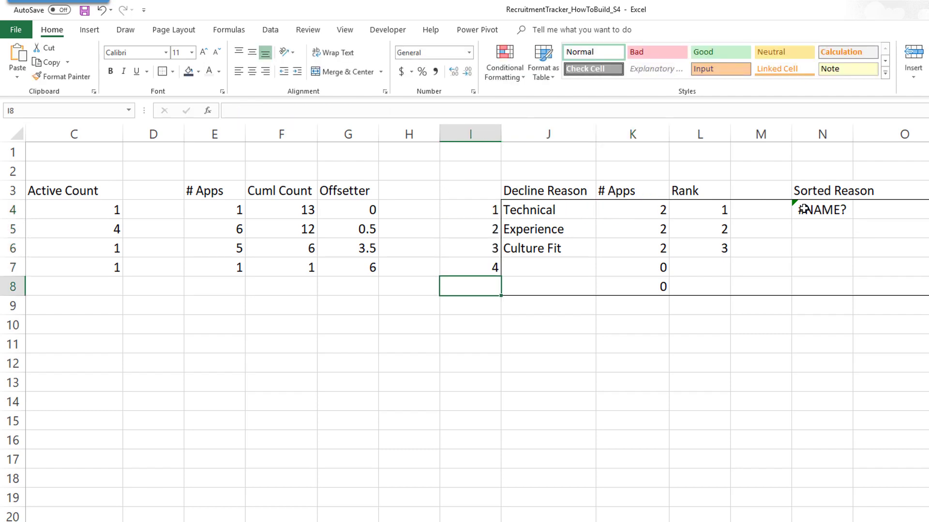
type("5")
key("Return")
Step: Write a formula in N4 that exactly matches I4 against the absolute Rank range: =MATCH(I4,$L$4:$L$8,0)
left_click(833, 210)
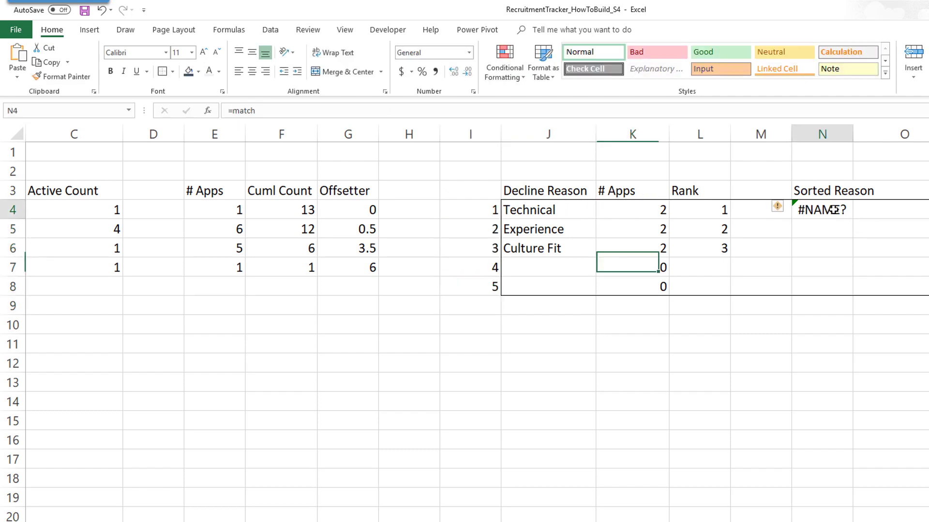
type("=co")
key("BackSpace")
key("BackSpace")
type("m")
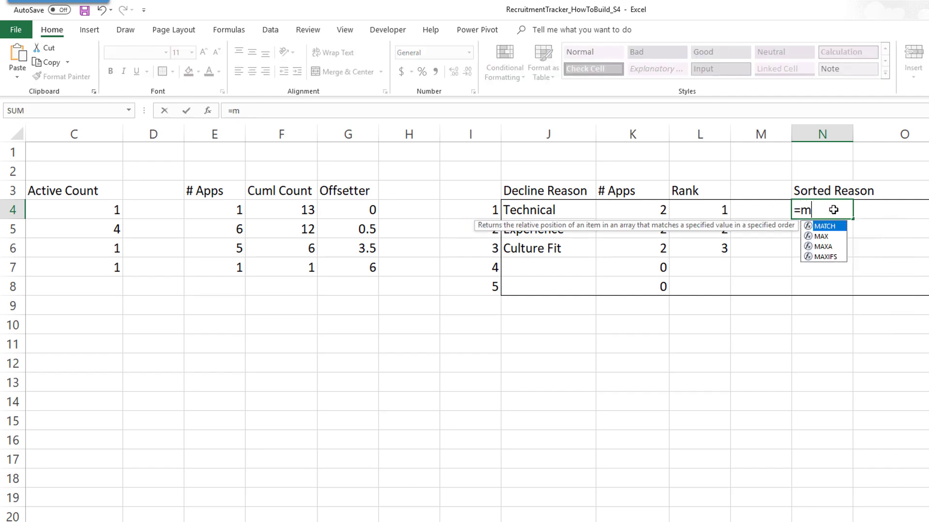
type("atch(")
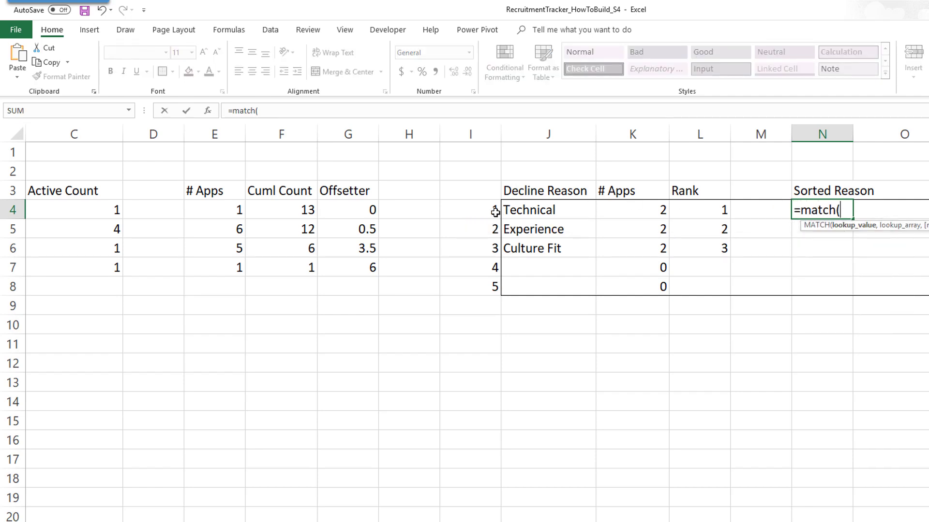
left_click(495, 212)
type(",")
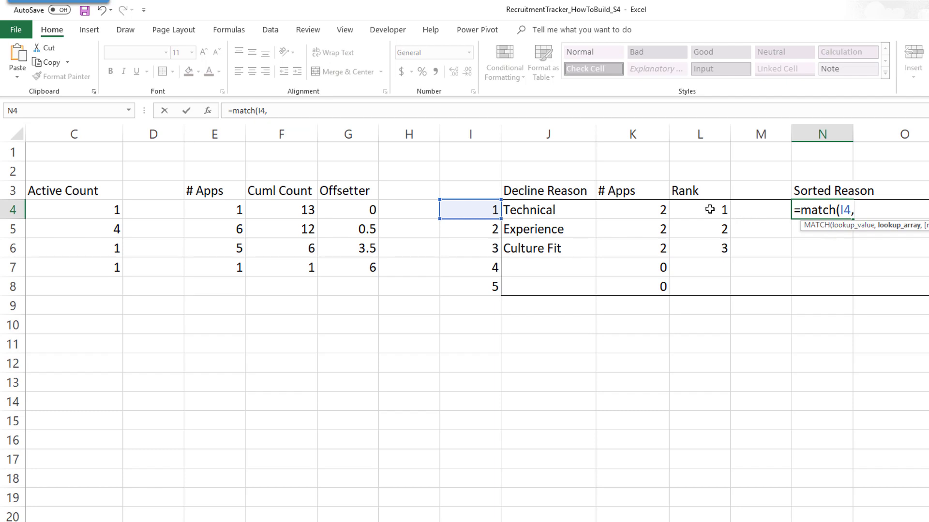
left_click_drag(707, 207, 713, 282)
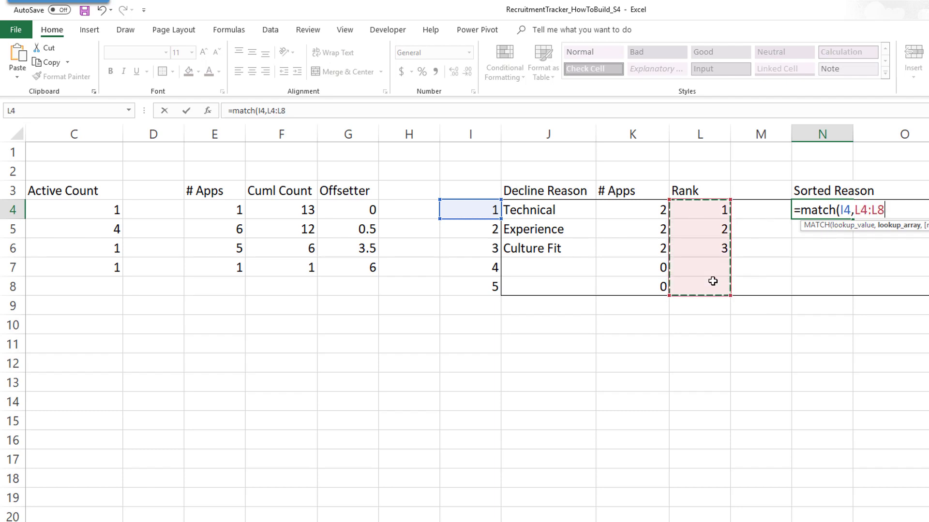
key("F4")
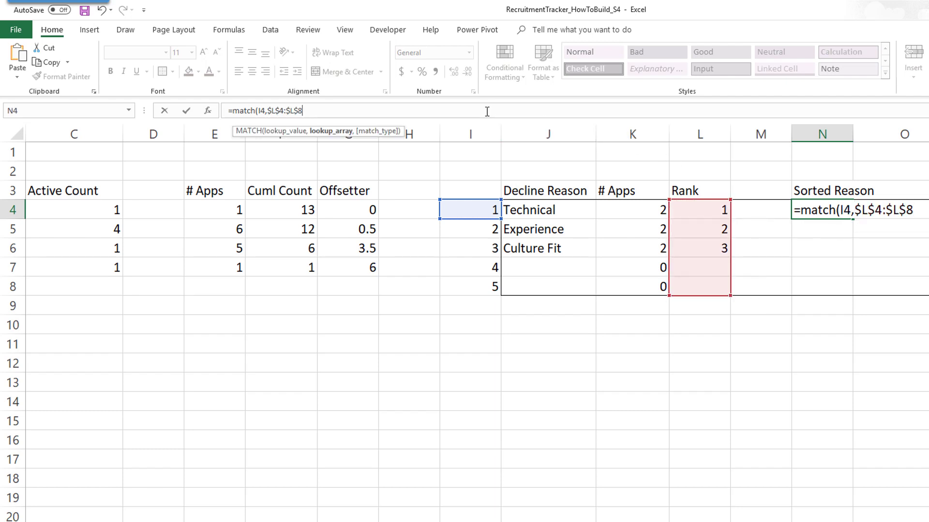
type(",0)")
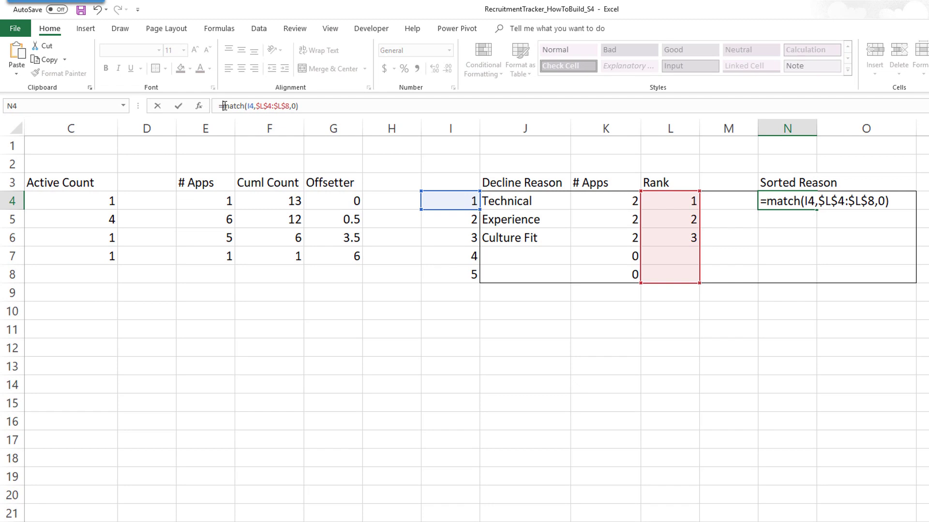
Step: Wrap the MATCH in N4 in an INDEX over the decline reasons: =INDEX($J$4:$J$8,MATCH(I4,$L$4:$L$8,0))
left_click(224, 106)
type("index(")
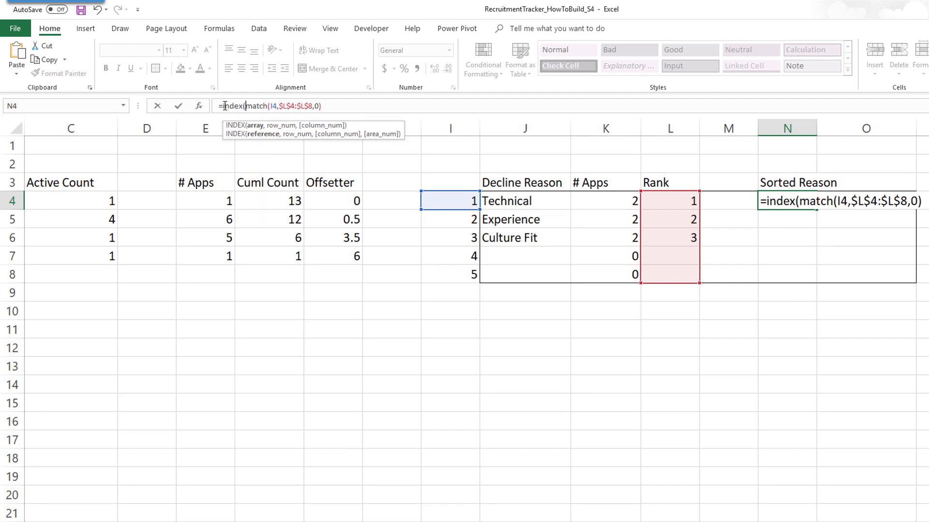
left_click_drag(558, 208, 540, 273)
key("F4")
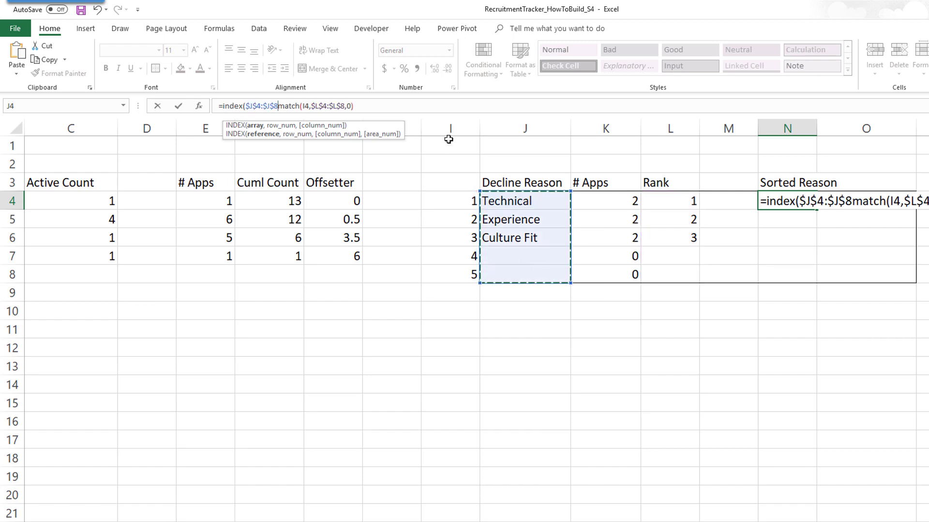
type(",")
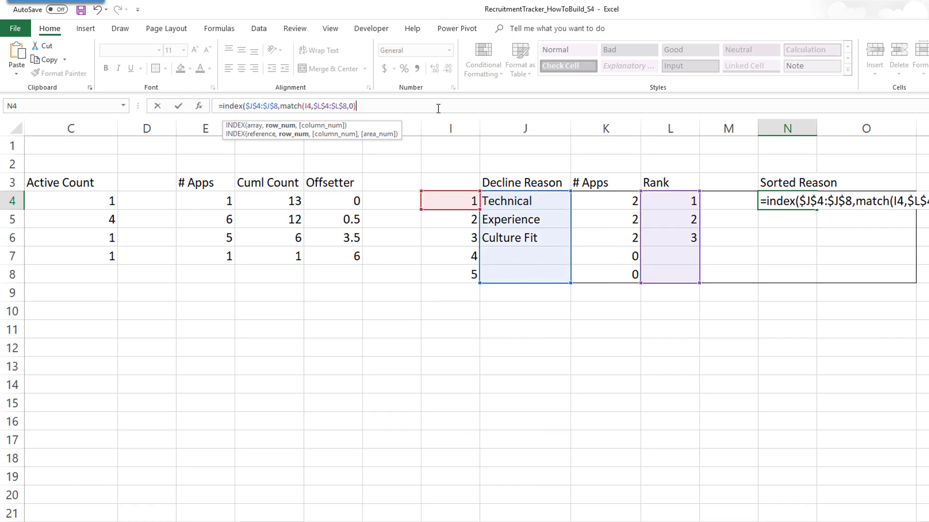
key("ctrl+Return")
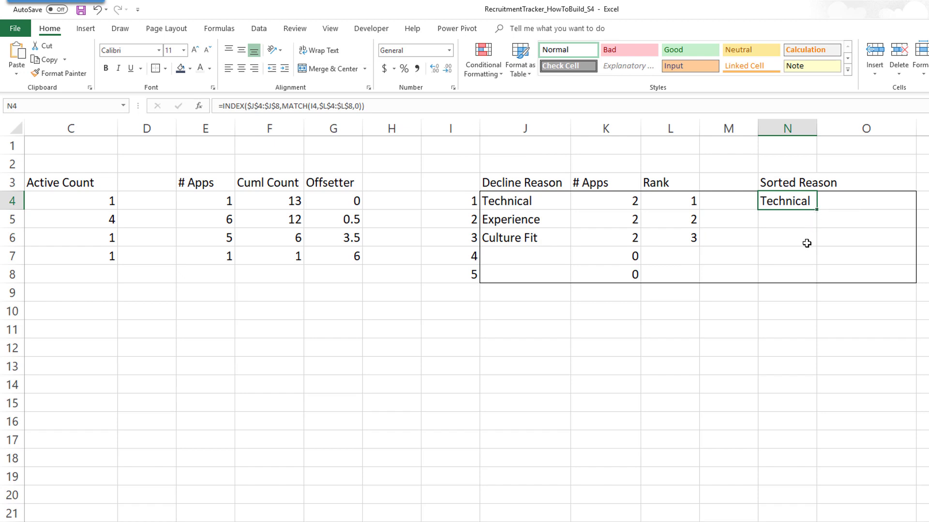
Step: Fill the Sorted Reason formula from N4 down through N8 and fit column N to its contents
left_click(798, 274, "shift")
left_click(588, 111)
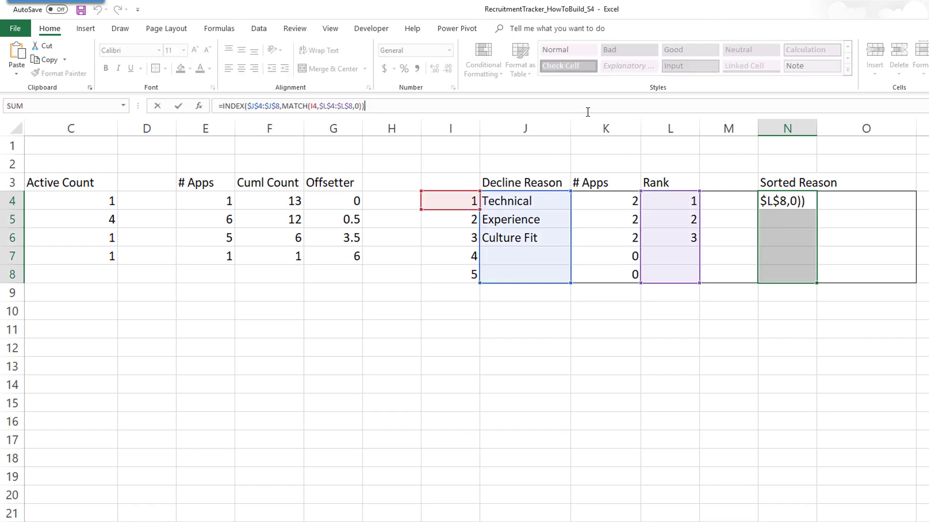
key("ctrl+Return")
double_click(817, 128)
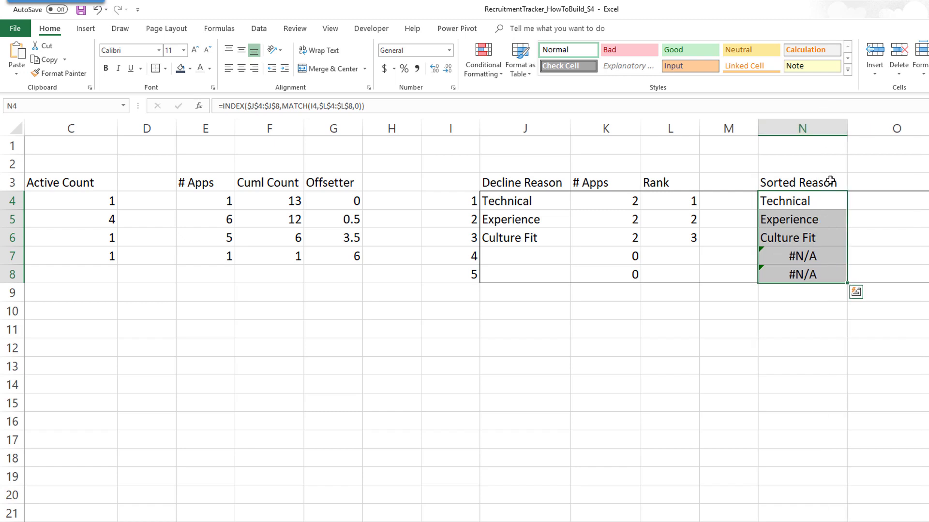
Step: Wrap the INDEX formula in N4 in IFERROR with an empty string "" as the fallback value
left_click(832, 199)
left_click(815, 254)
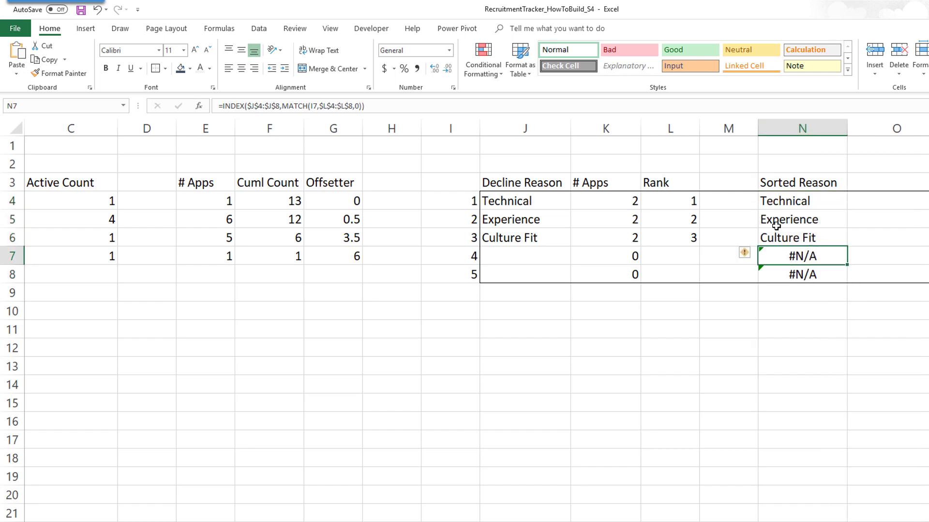
left_click(773, 200)
left_click(221, 106)
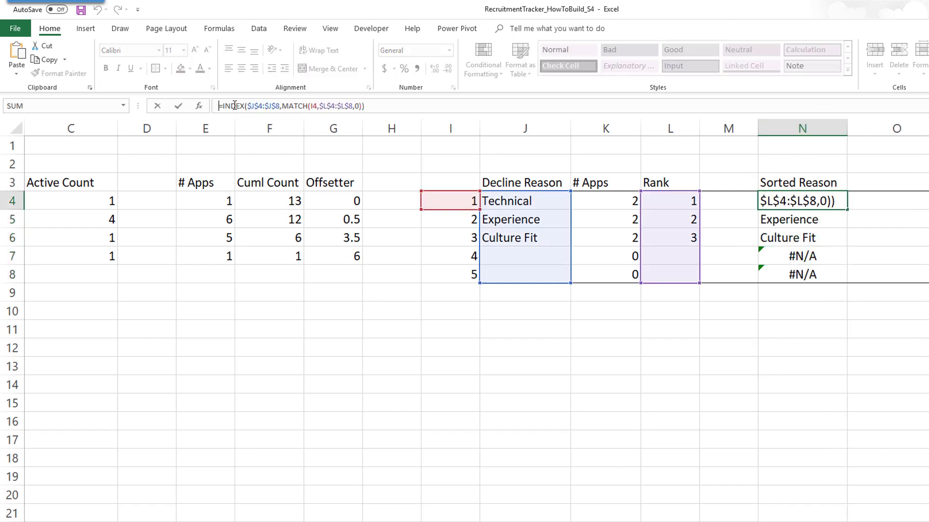
type("IFERROR(")
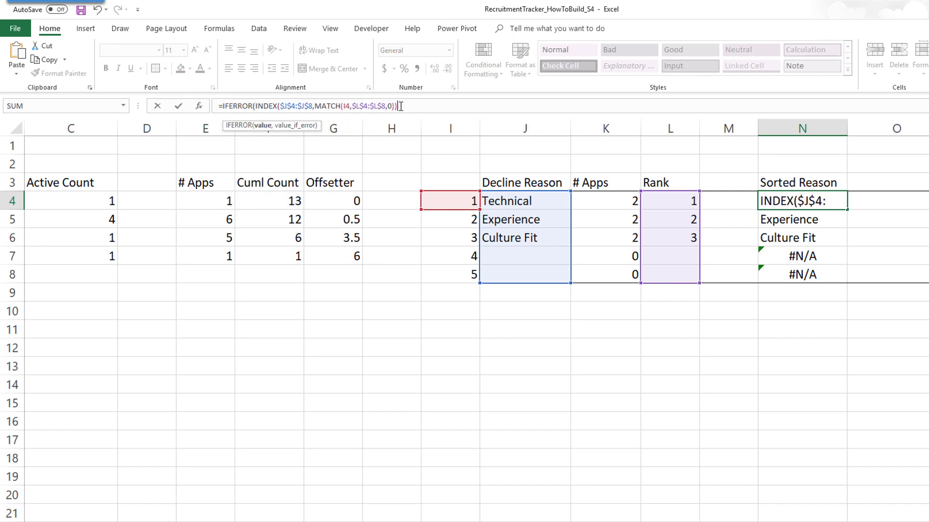
type(",\"\"0")
key("Return")
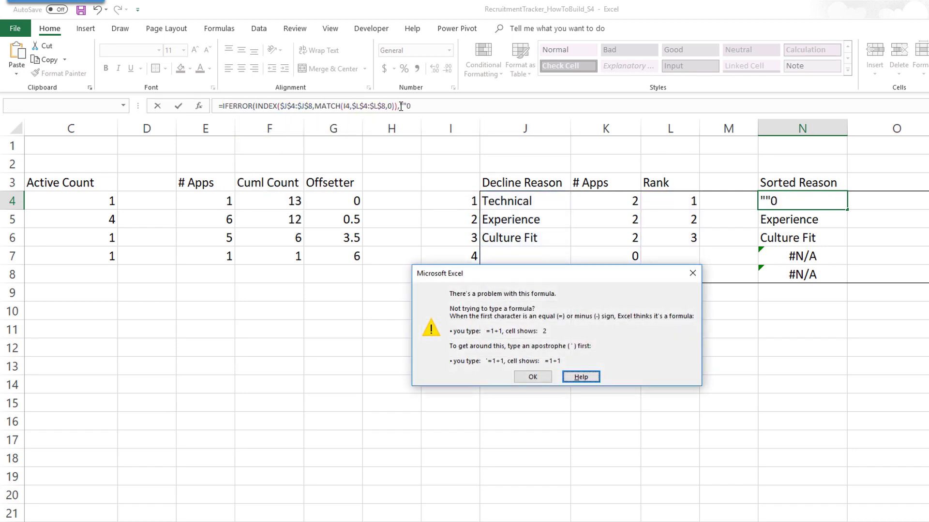
key("Escape")
key("End")
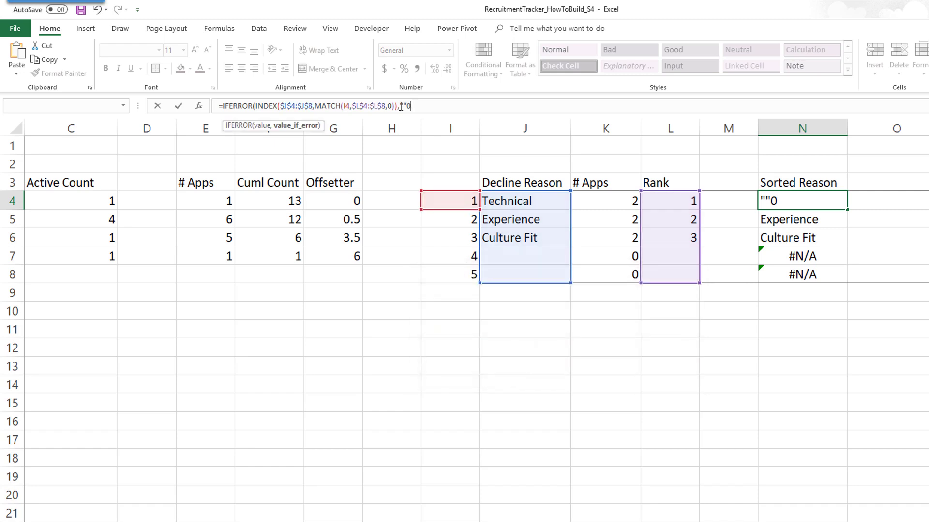
type(")")
key("ctrl+Return")
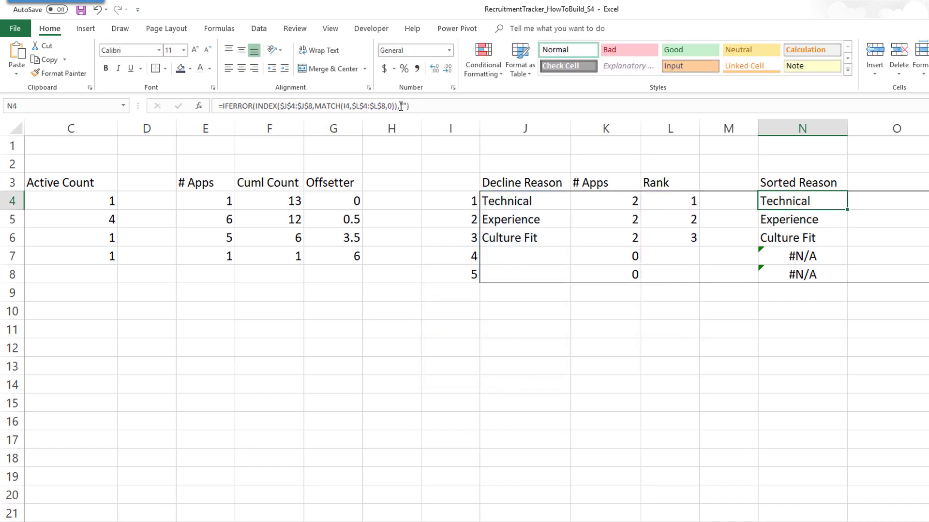
Step: Fill the IFERROR version of the Sorted Reason formula from N4 down through N8
key("ctrl+shift+Down")
key("F2")
key("ctrl+Return")
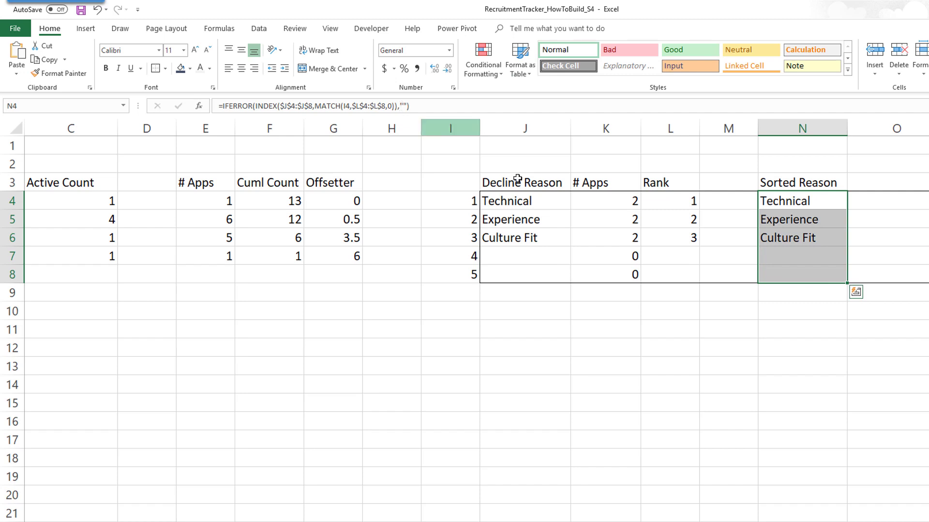
Step: Review the ranges referenced by the Sorted Reason formulas in N4 and N6
left_click(799, 209)
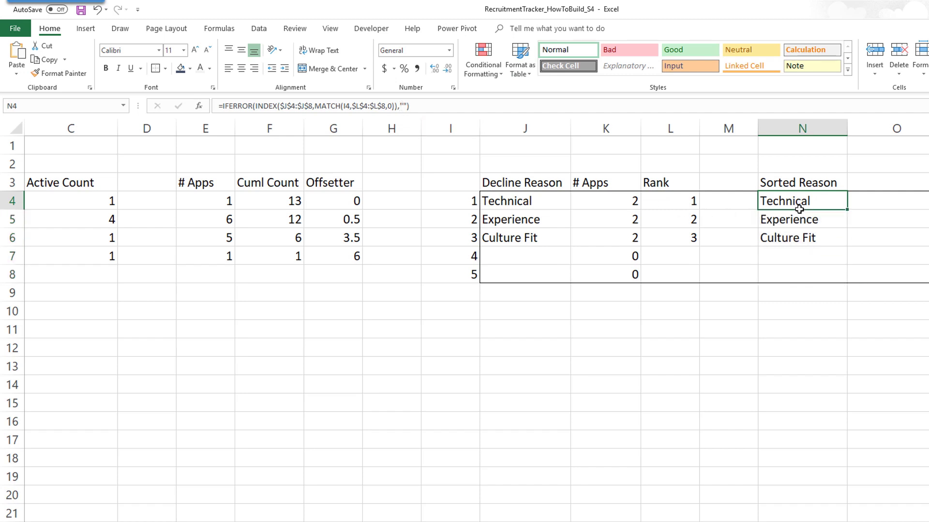
left_click(329, 107)
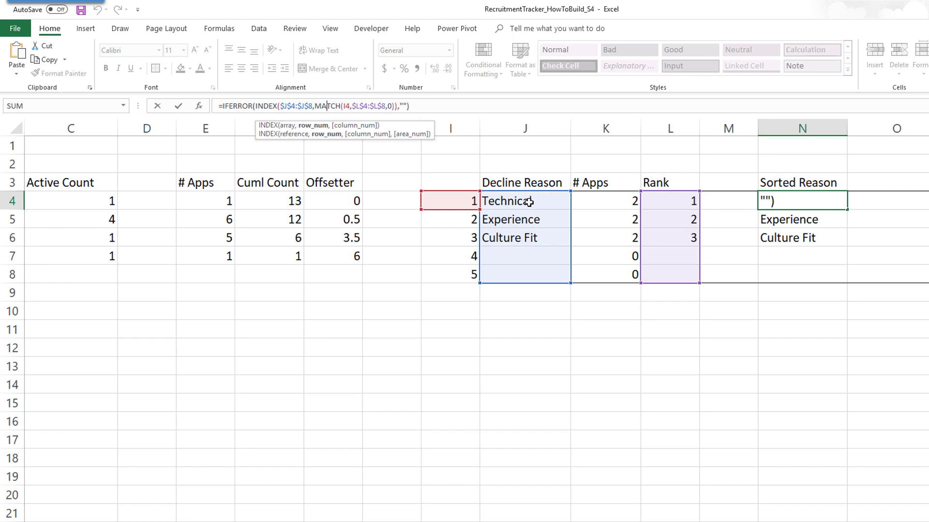
key("Return")
key("Down")
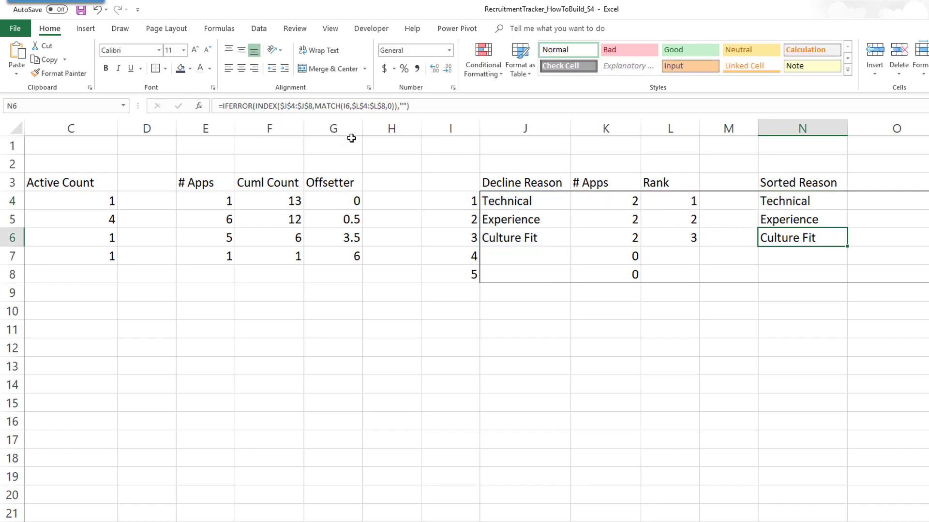
left_click(337, 109)
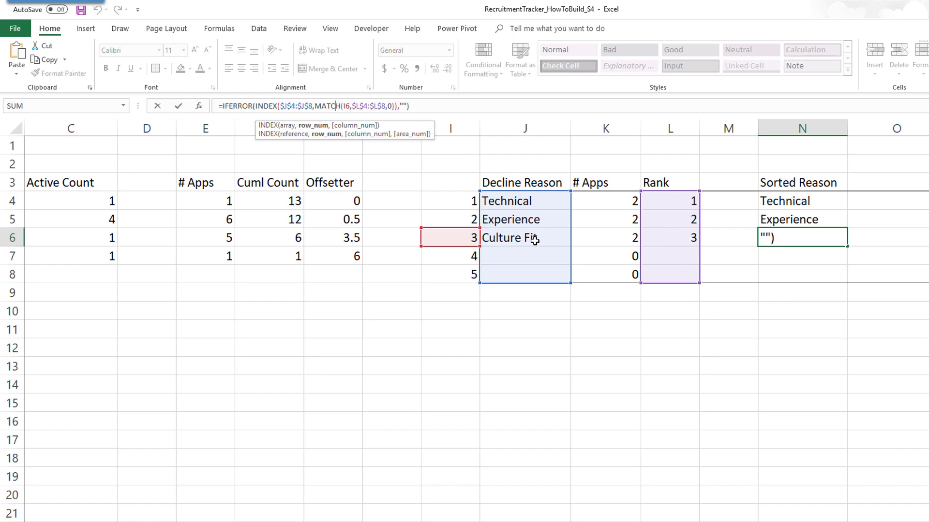
key("ctrl+Return")
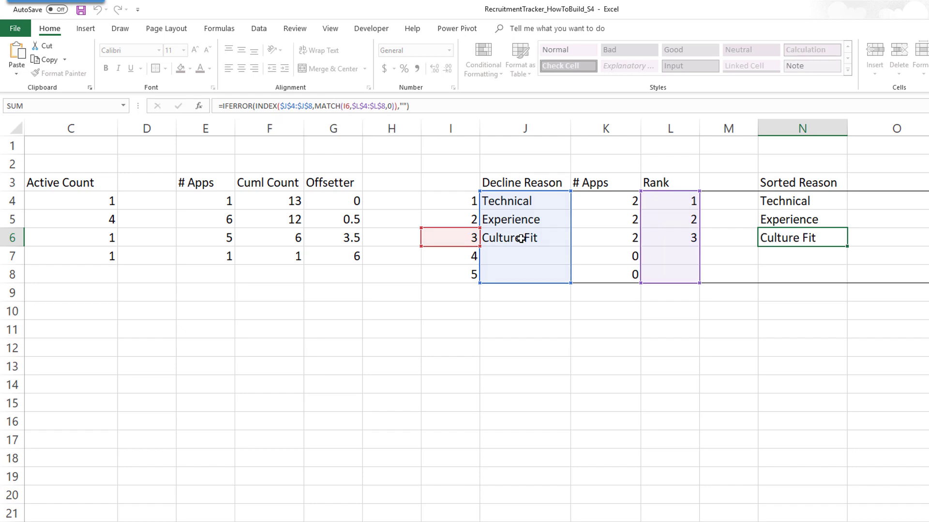
Step: On the recruitment tracker sheet, change the decline reason for APPL 6 to Culture Fit
key("ctrl+Page_Up")
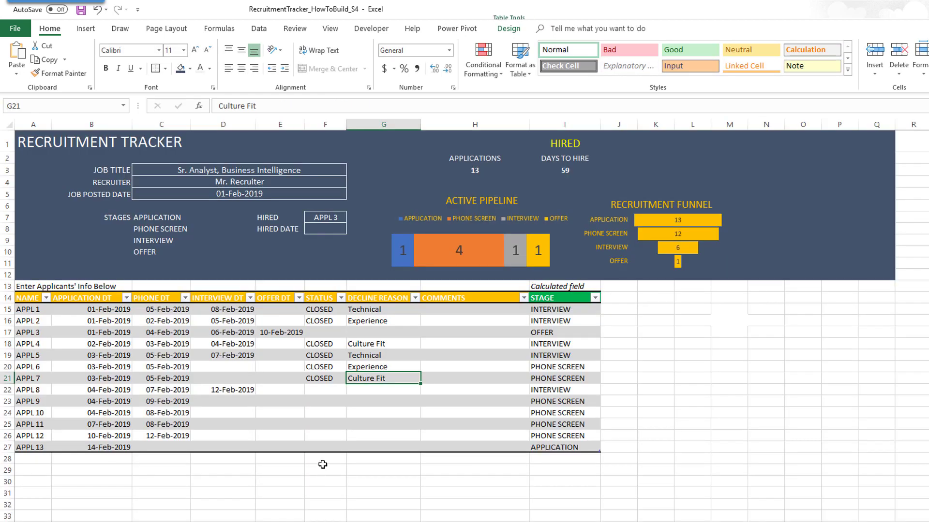
left_click(374, 367)
type("FCu")
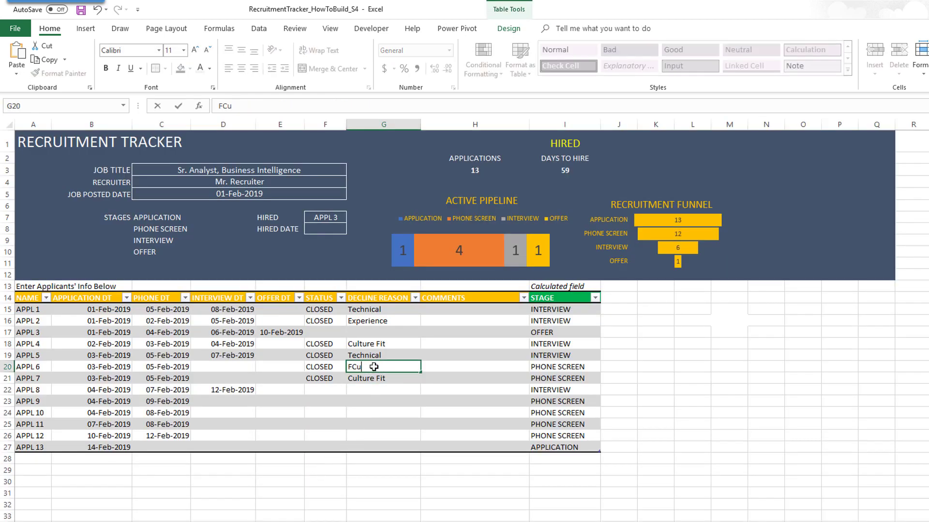
key("BackSpace")
key("BackSpace")
type("Cu")
key("Return")
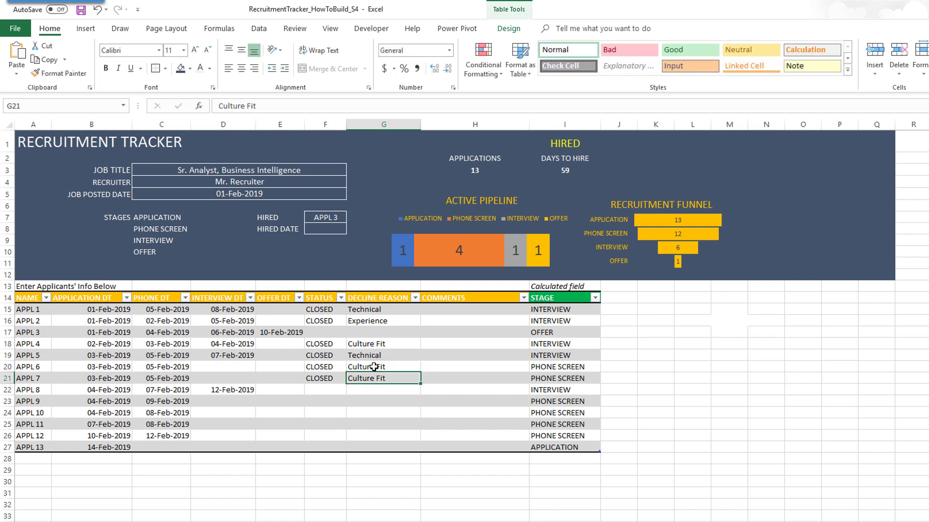
Step: Review the updated ranks, application counts and sorted decline reasons on the HELP sheet
key("ctrl+Page_Down")
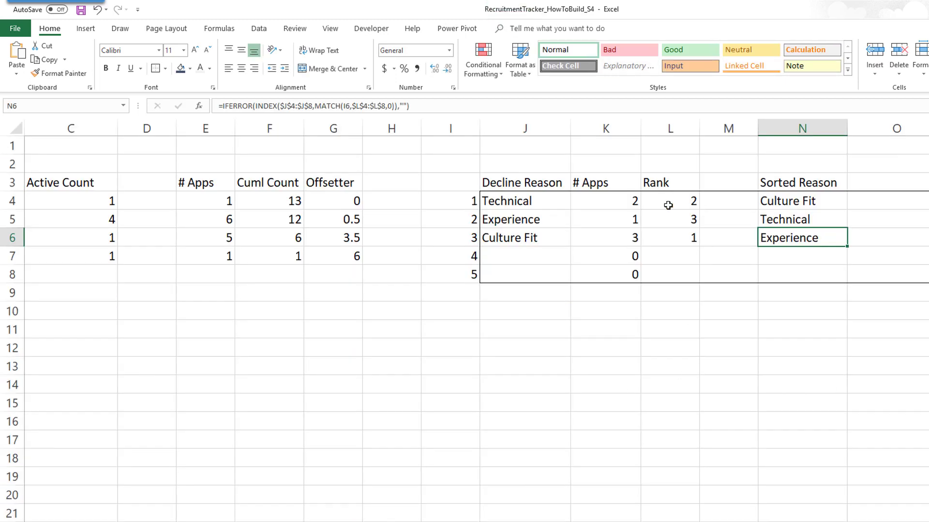
left_click(670, 219)
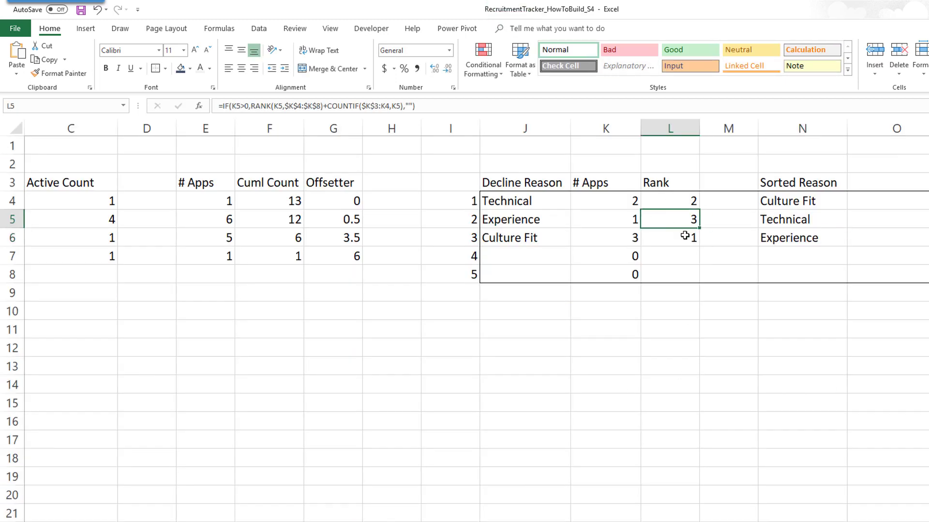
left_click(535, 237)
left_click(611, 241)
left_click(548, 205)
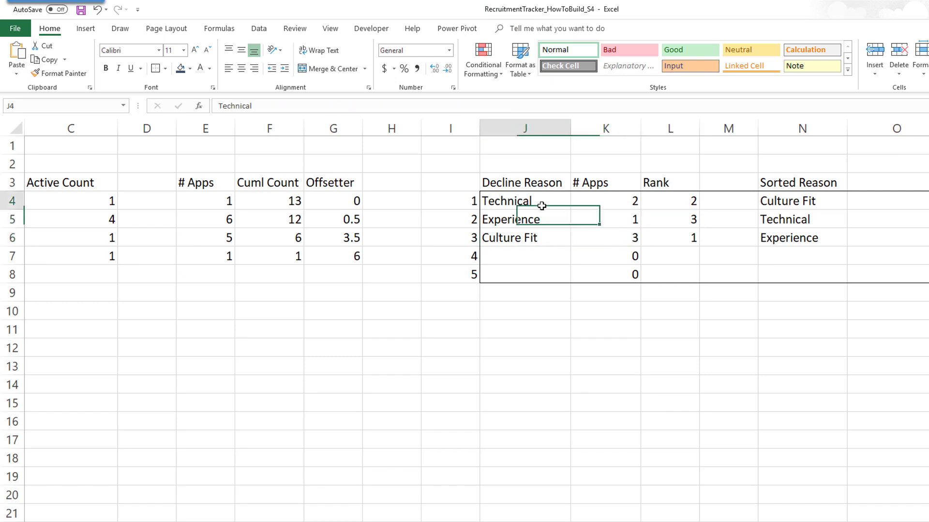
left_click(597, 201)
left_click(551, 219)
left_click(584, 221)
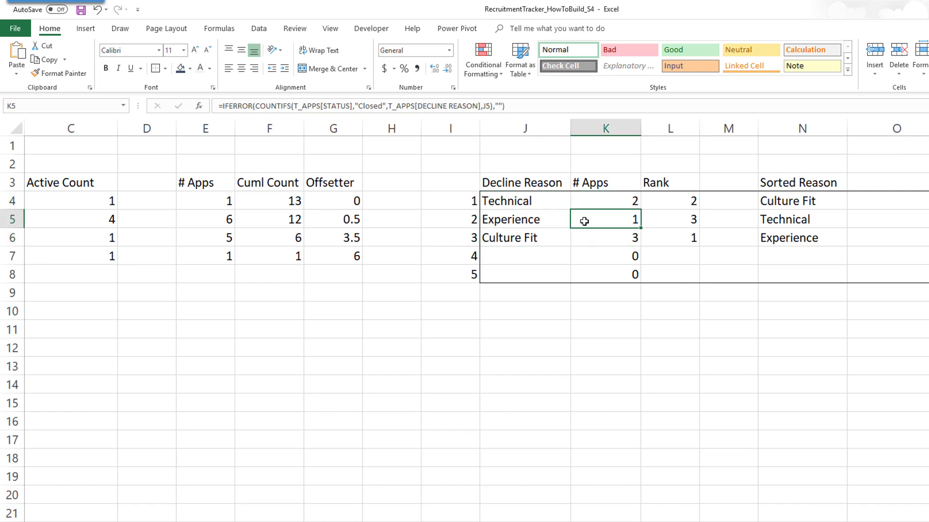
left_click(824, 202)
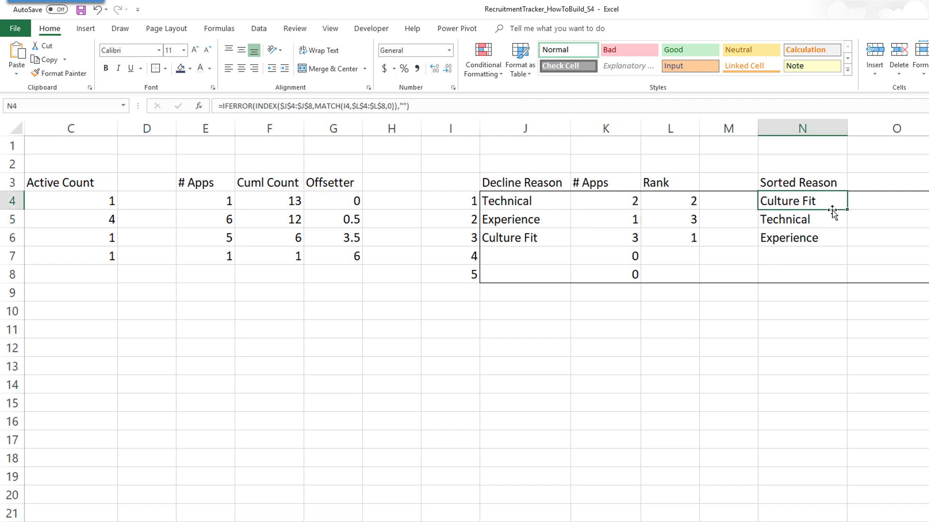
left_click(822, 219)
left_click(816, 244)
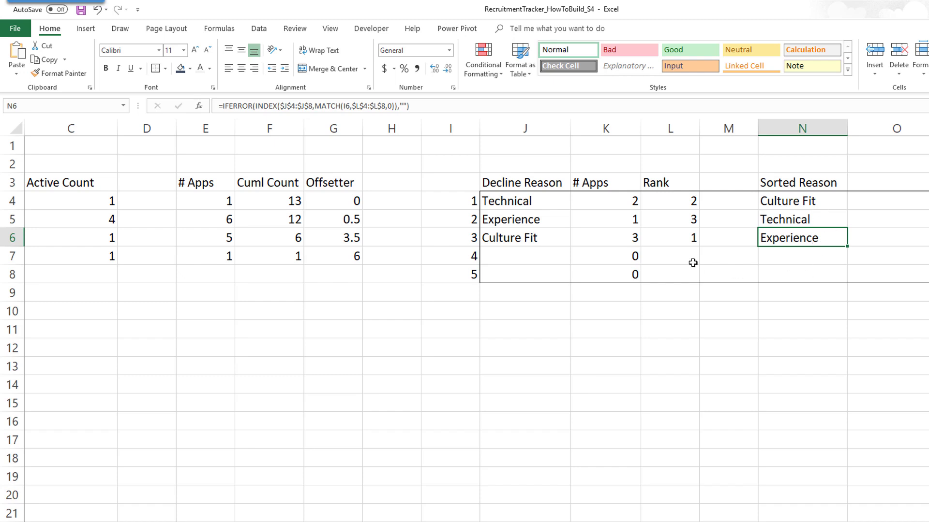
Step: Enter a MATCH formula in O4 that looks up N4 in $J$4:$J$8 with match type 0
left_click(875, 205)
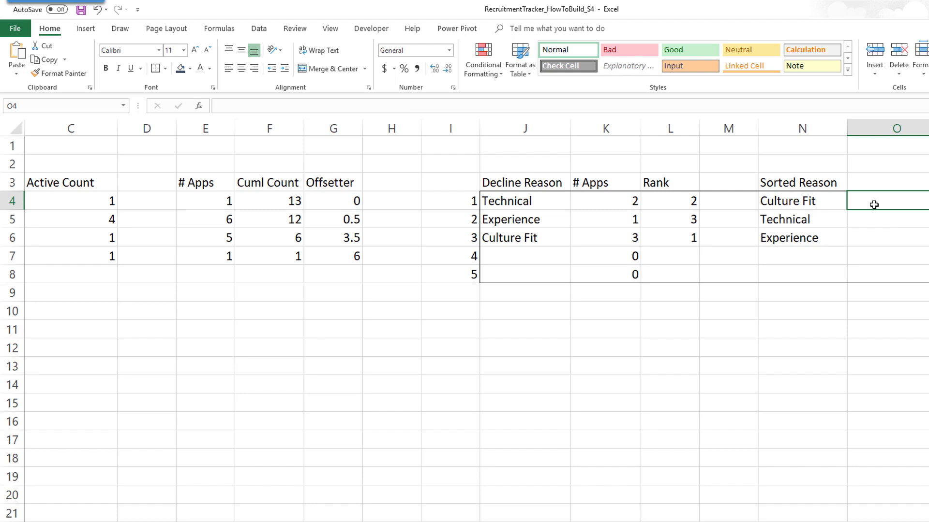
type("=match(*")
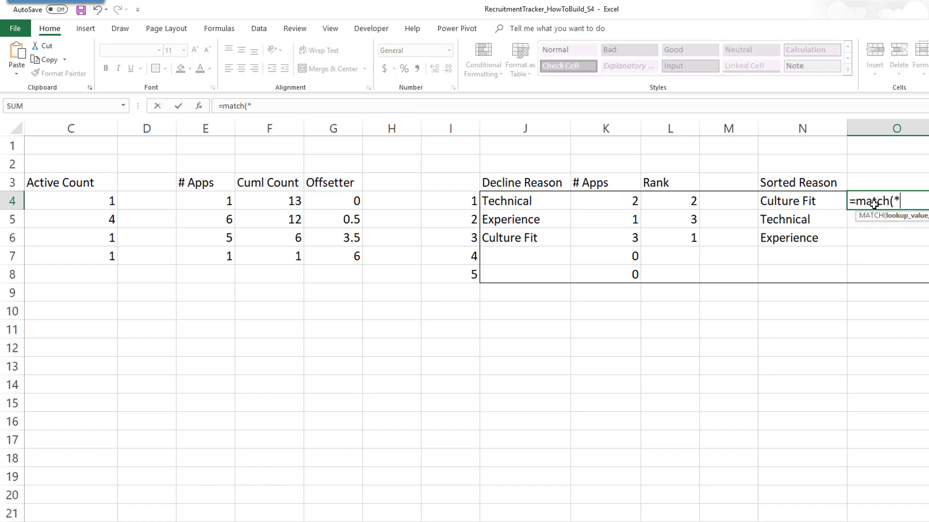
key("BackSpace")
key("Left")
type(",")
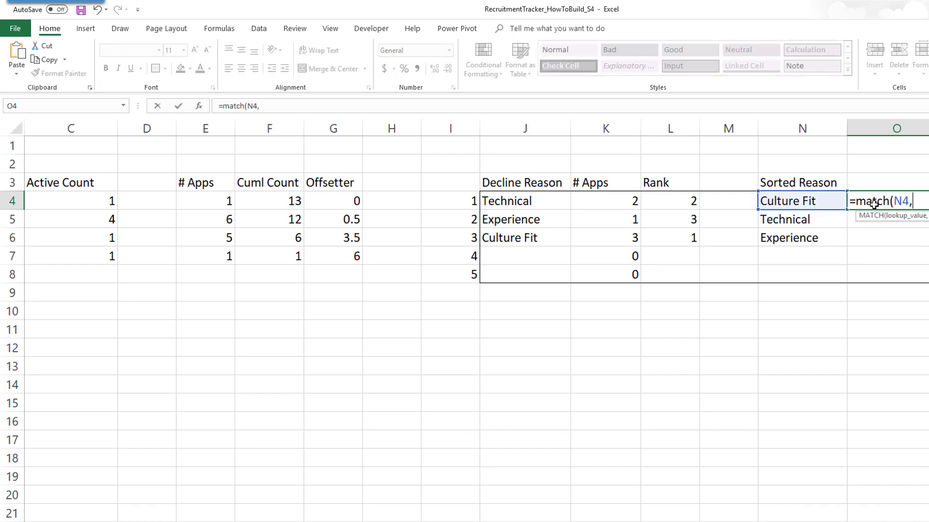
left_click_drag(547, 204, 540, 281)
key("F4")
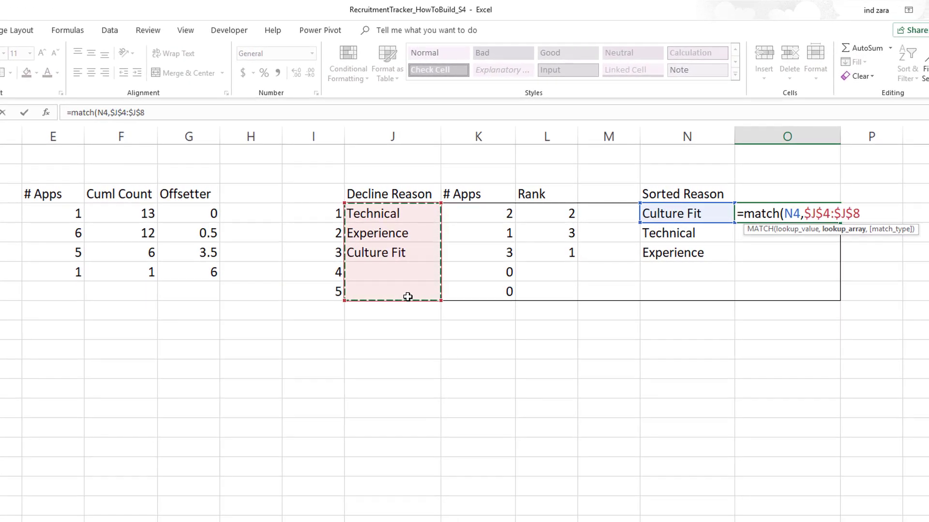
type(",0)")
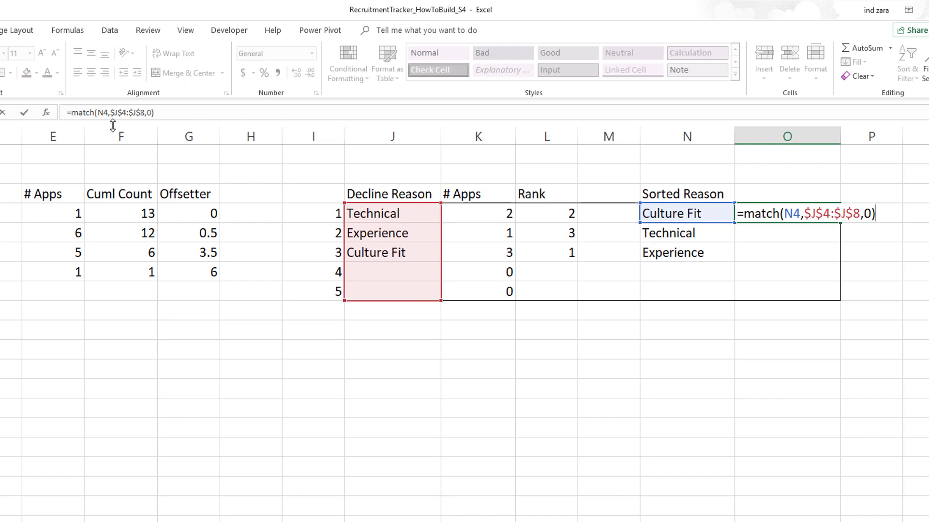
Step: Wrap the MATCH formula in O4 in INDEX, using $K$4:$K$8 as the array to return values from
left_click(104, 112)
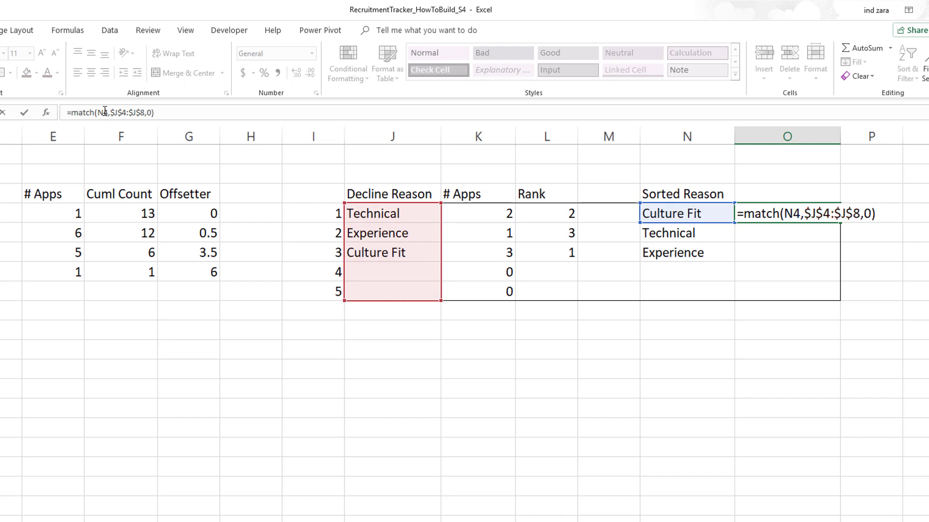
type("index(")
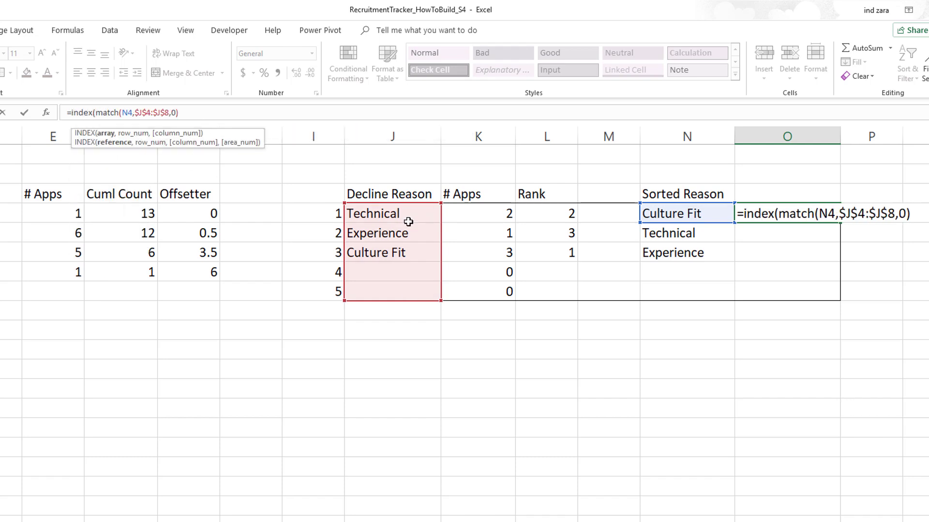
left_click_drag(505, 215, 502, 286)
key("F4")
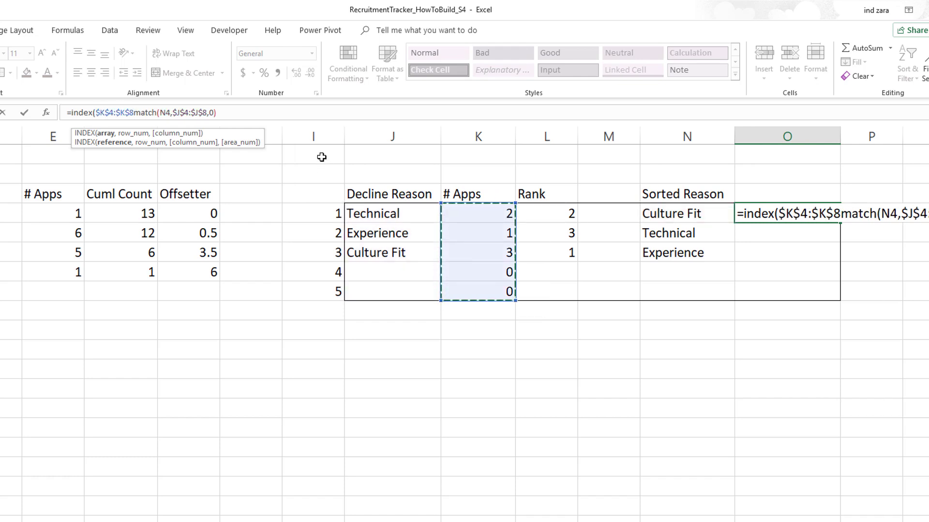
type(",")
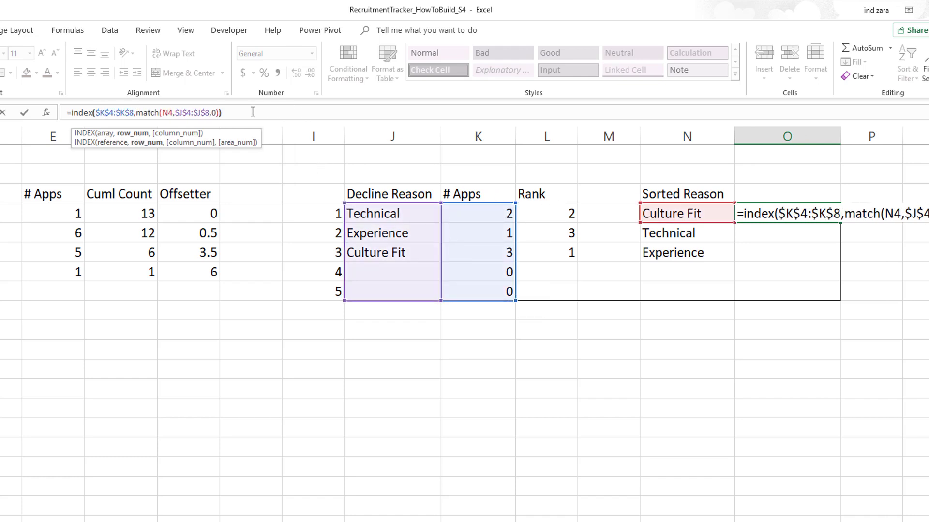
key("Return")
Step: Fill the INDEX and MATCH formula from O4 down through O8
key("Up")
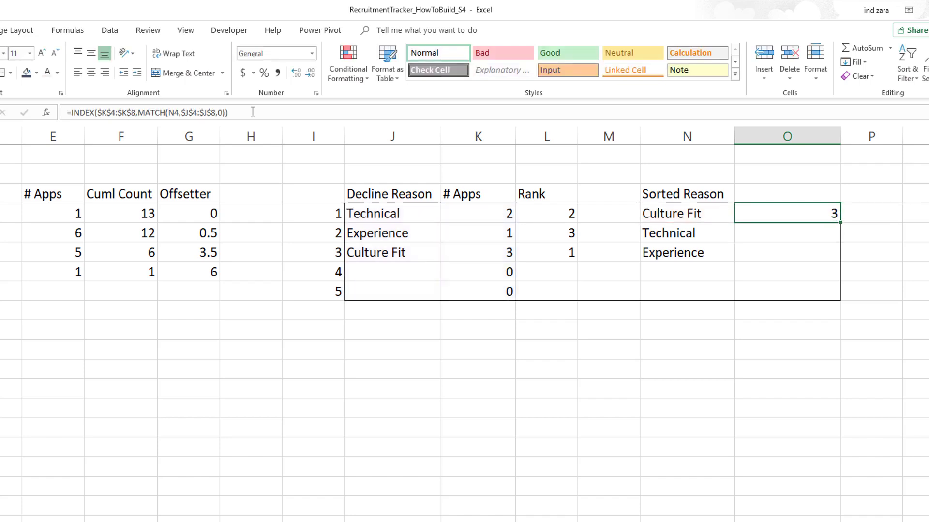
left_click(800, 294, "shift")
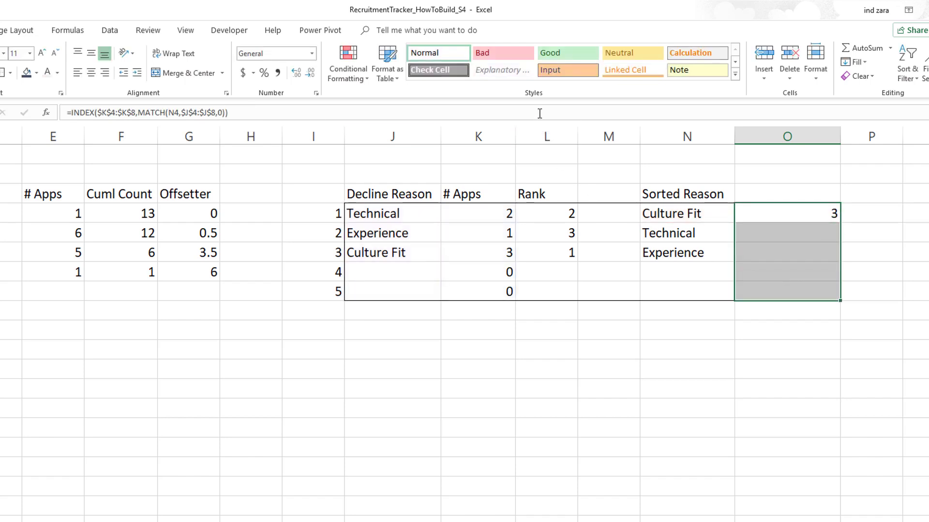
left_click(540, 113)
key("ctrl+Return")
key("shift+Up")
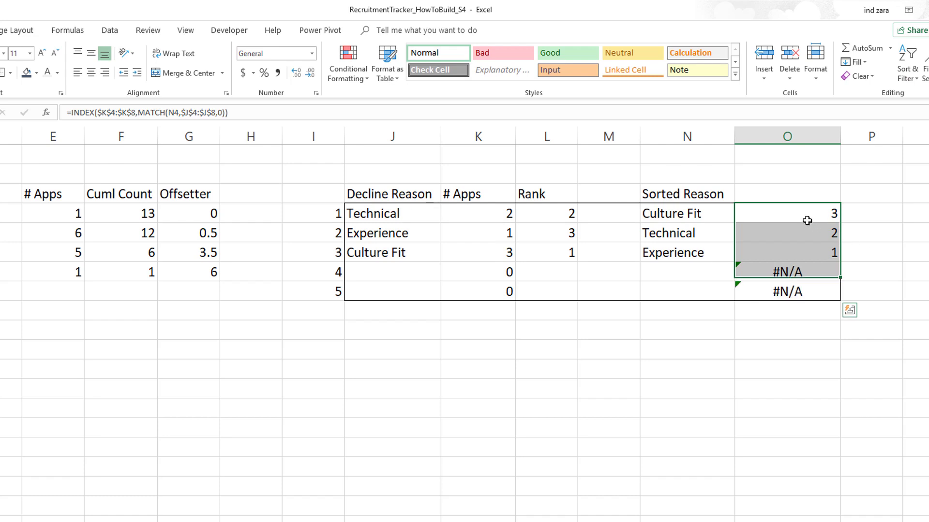
Step: Wrap the INDEX formula in O4 in IFERROR with an empty string "" as the fallback value
left_click(807, 221)
left_click(71, 113)
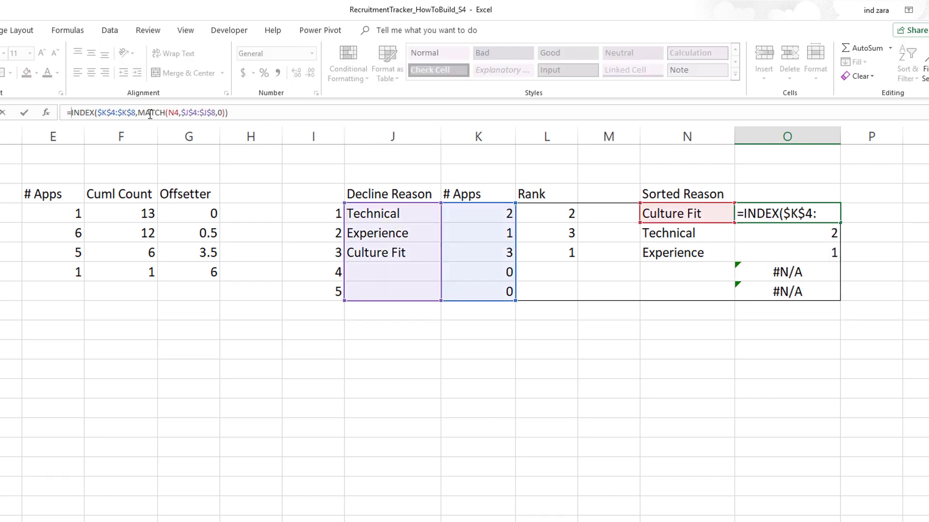
type("IFERROR(")
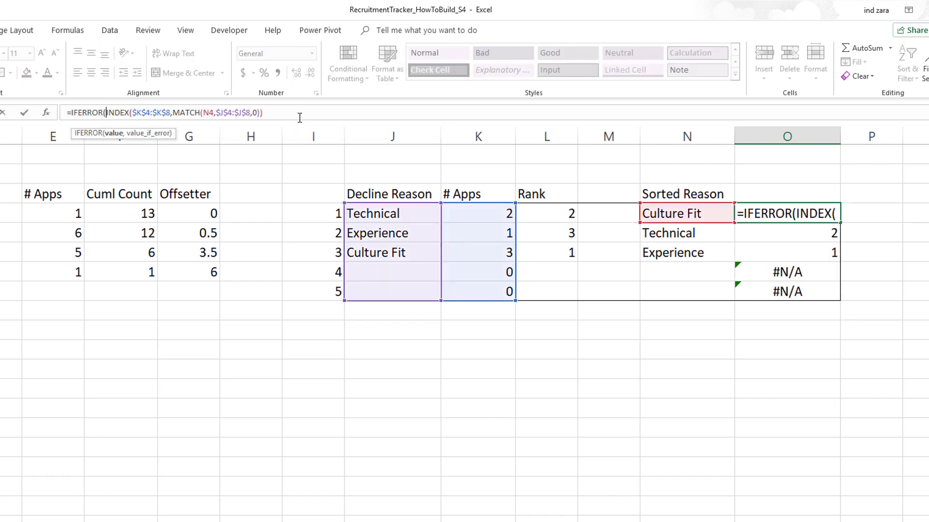
left_click(302, 113)
type(",\"\")")
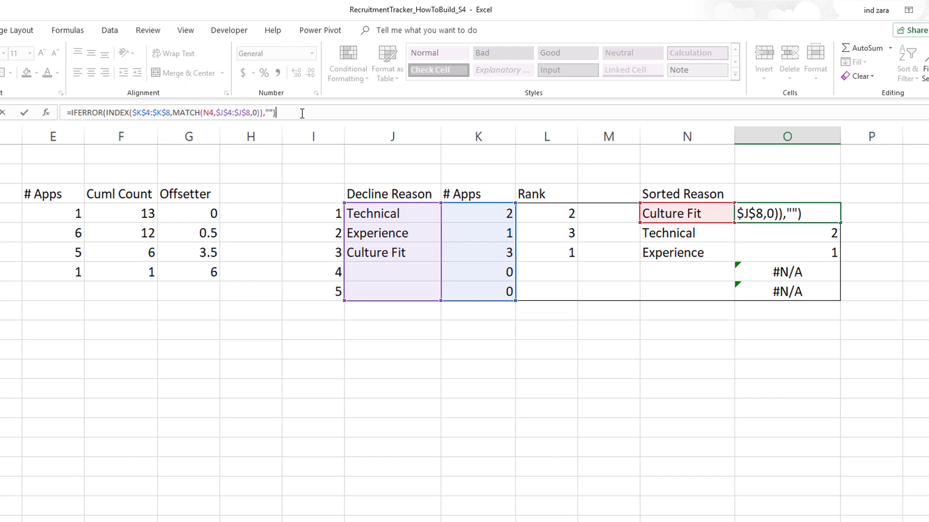
key("ctrl+Return")
Step: Fill the IFERROR version of the application count formula from O4 down through O8
key("ctrl+shift+Down")
left_click(302, 112)
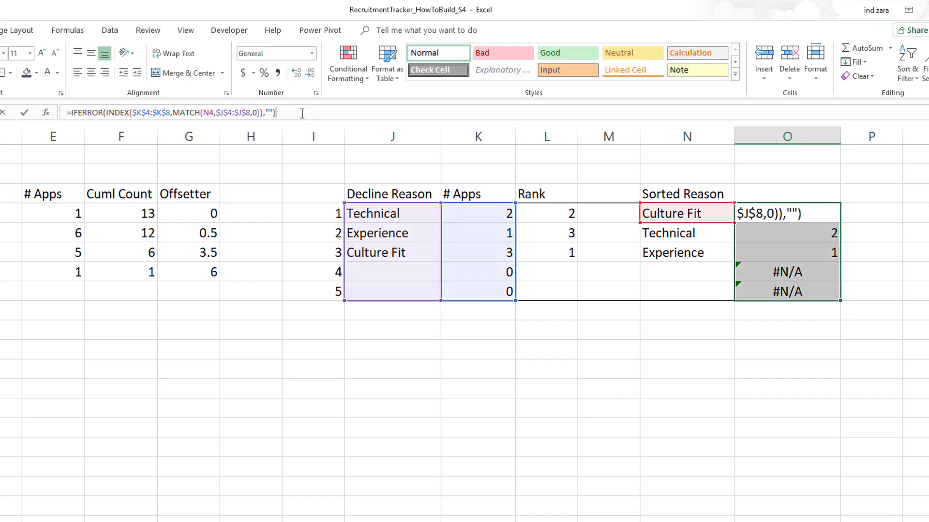
key("ctrl+Return")
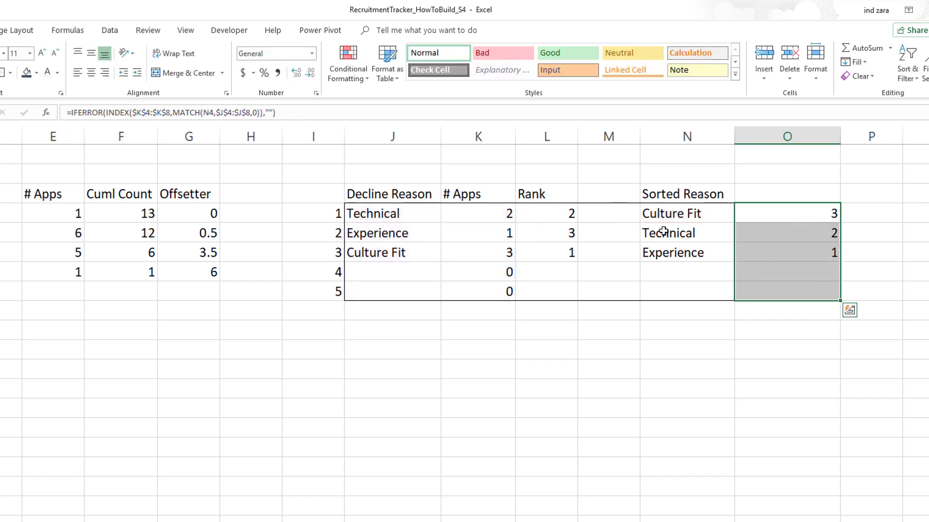
Step: Add the header "# Apps" in O3 above the counts beside Sorted Reason
left_click(768, 219)
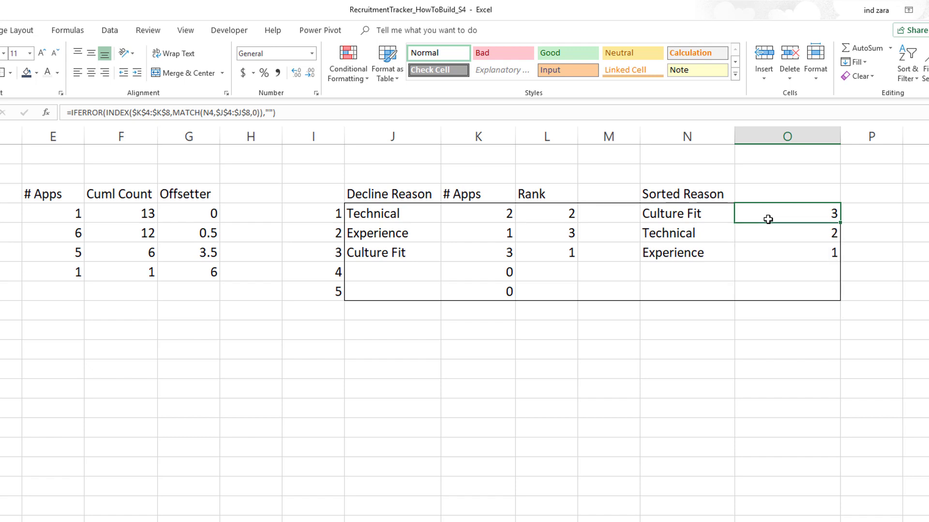
left_click(569, 212)
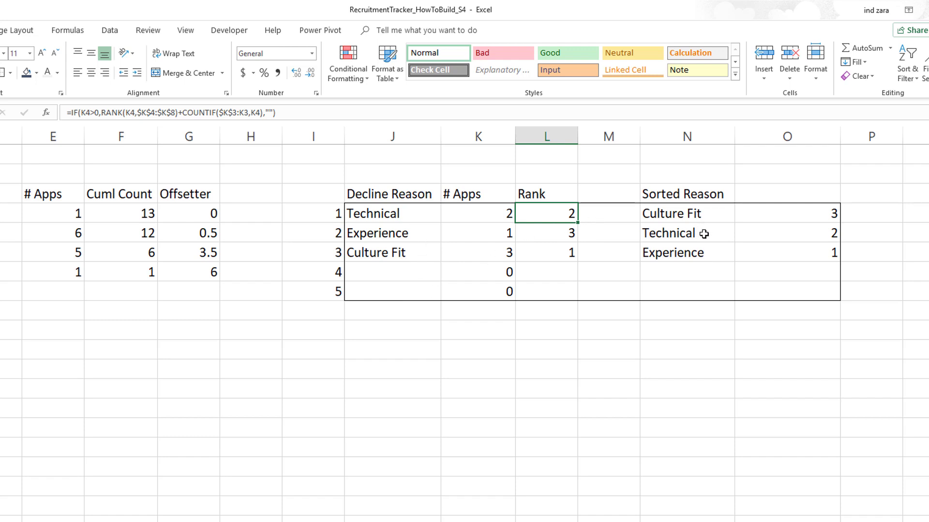
left_click(769, 197)
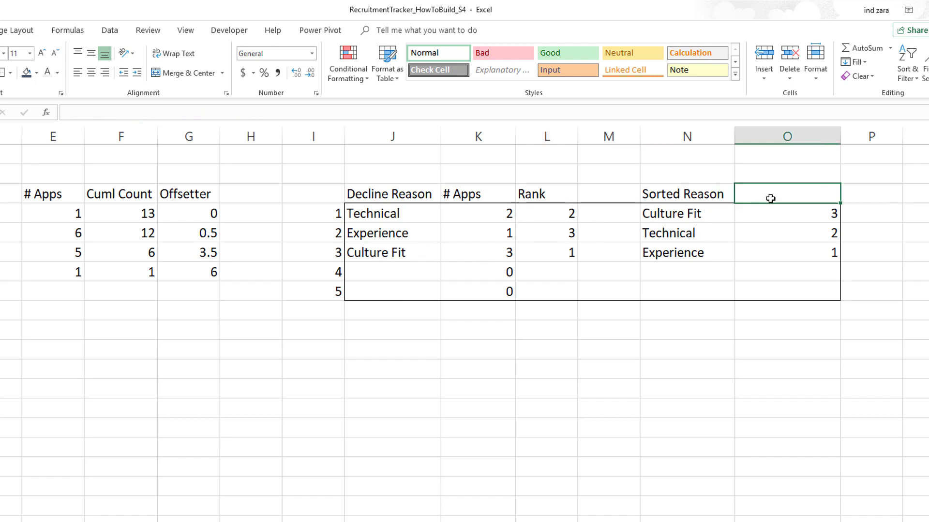
type("# Apps")
key("Return")
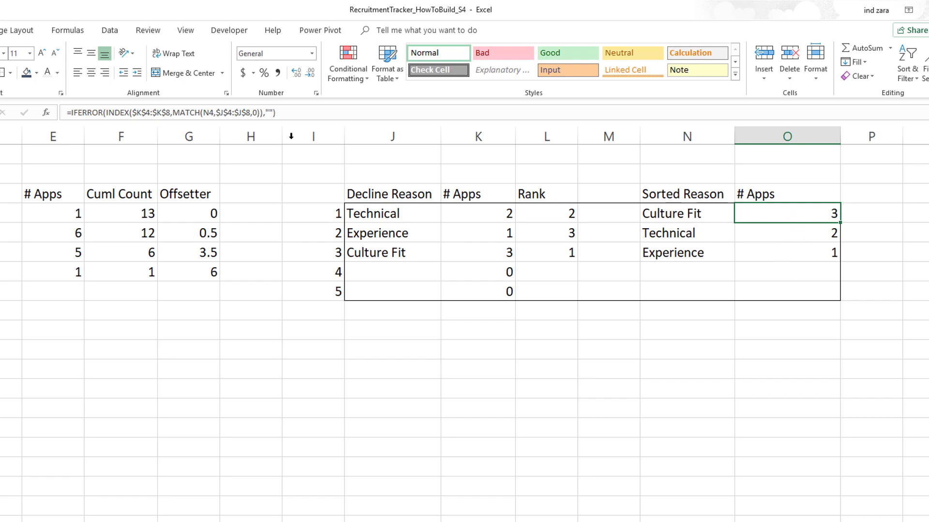
Step: Divide the INDEX result inside O4's IFERROR formula by SUM($K$4:$K$8)
left_click(264, 112)
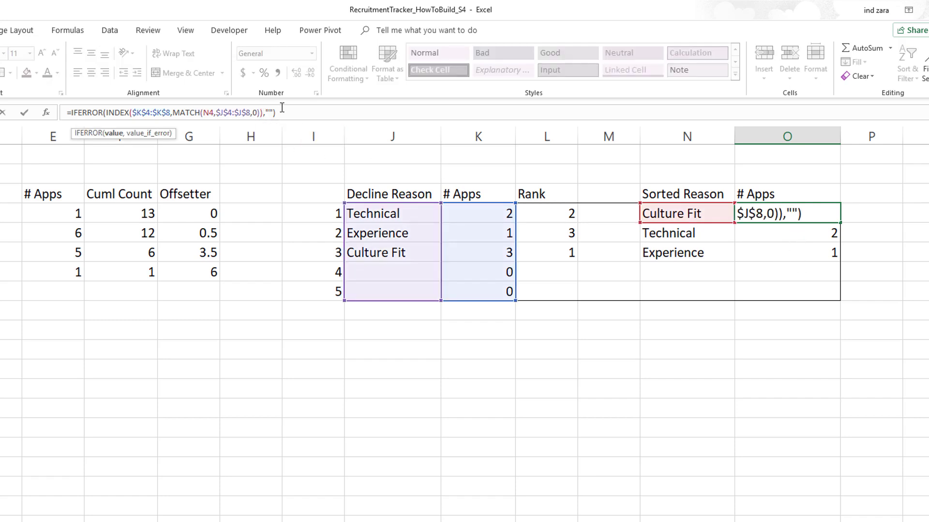
type("/sum(")
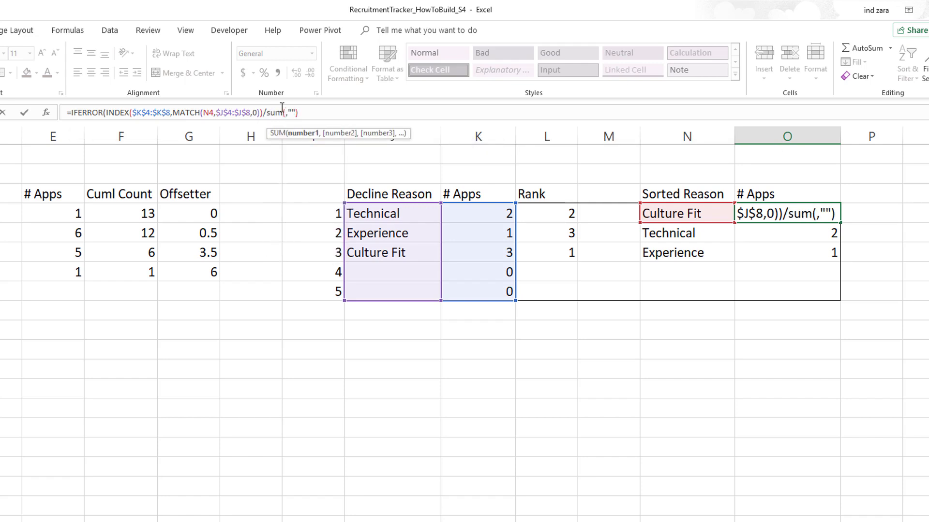
left_click_drag(454, 209, 453, 295)
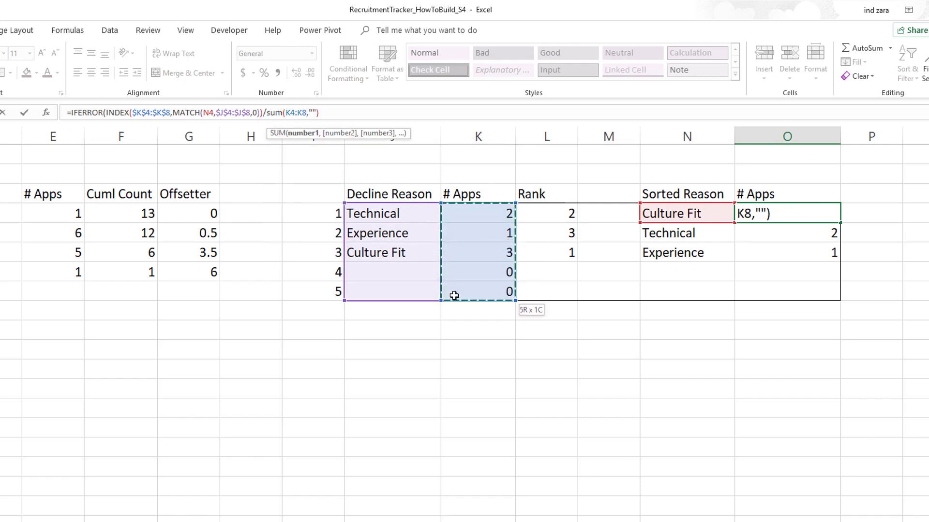
key("F4")
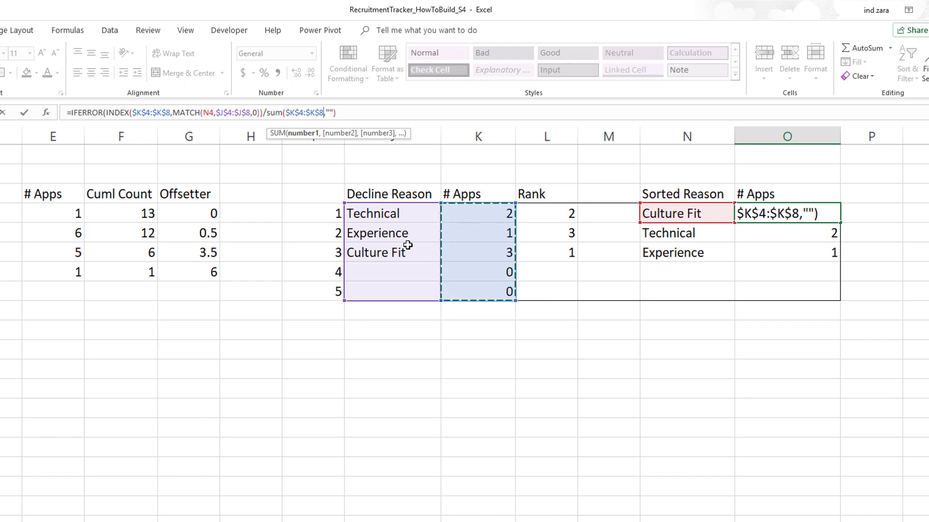
type(")")
key("Return")
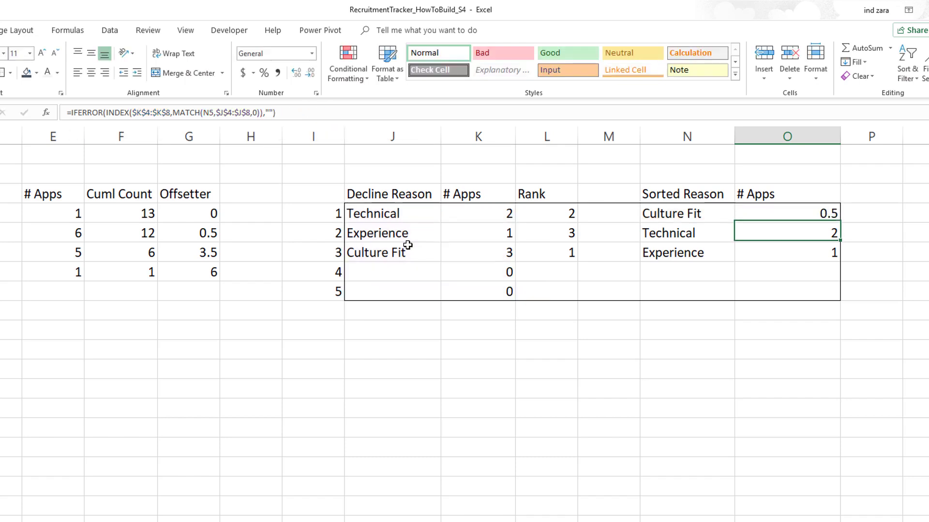
Step: Fill the SUM-divided share formula from O4 down through O8 and format the range as percentages
key("Up")
key("shift+Down")
key("shift+Down")
key("shift+Down")
key("shift+Down")
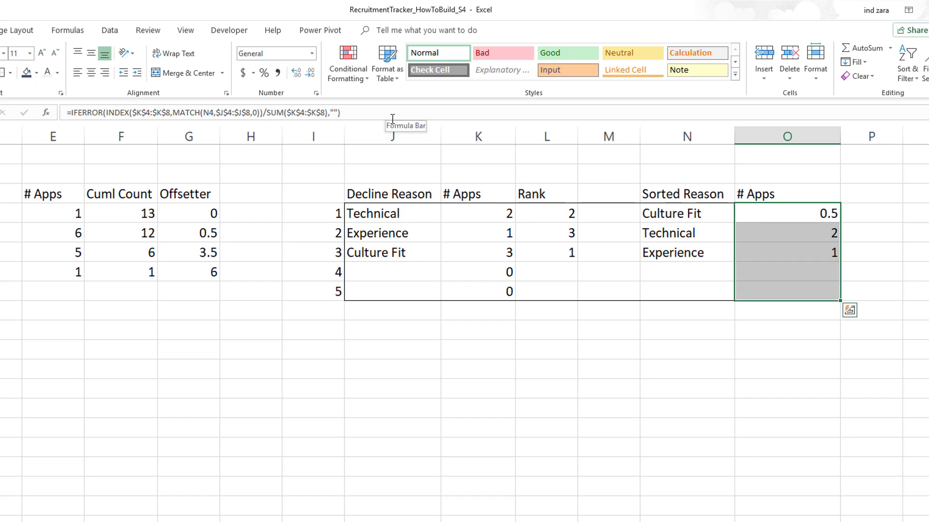
left_click_drag(796, 213, 796, 290)
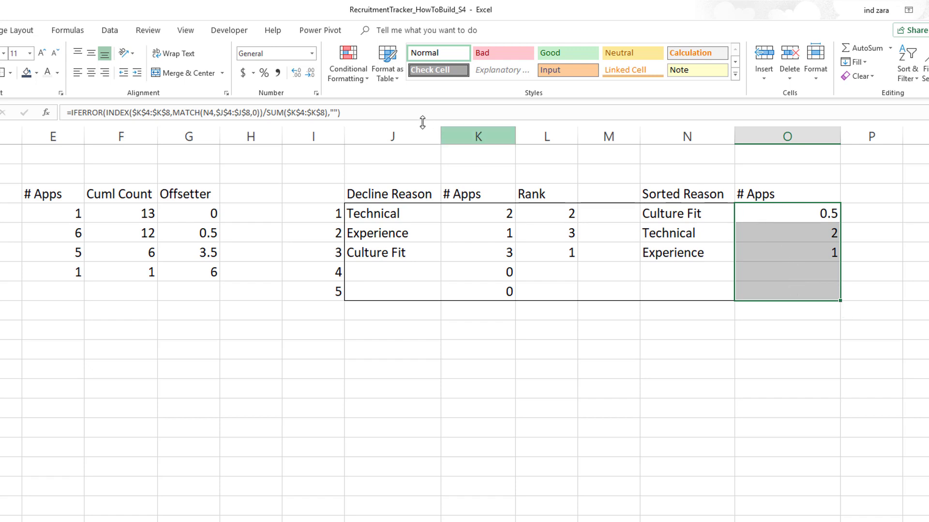
left_click(398, 116)
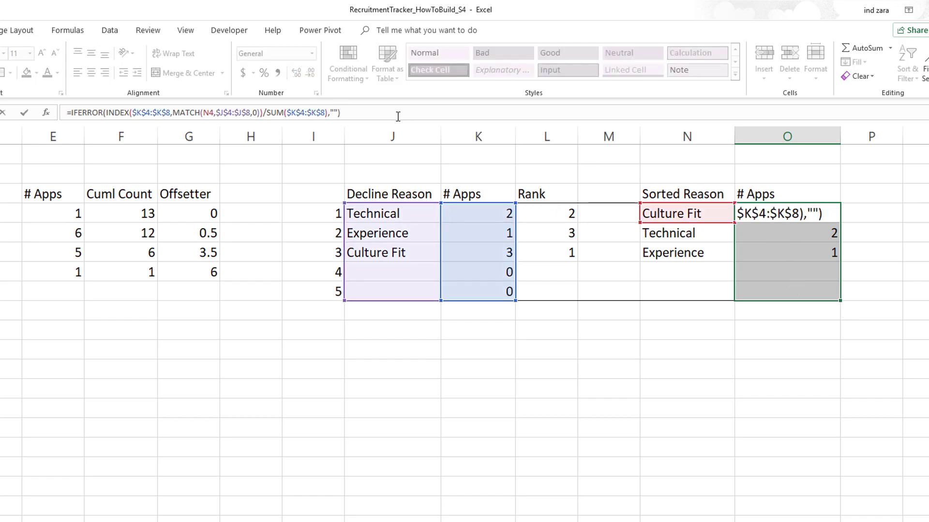
key("ctrl+Return")
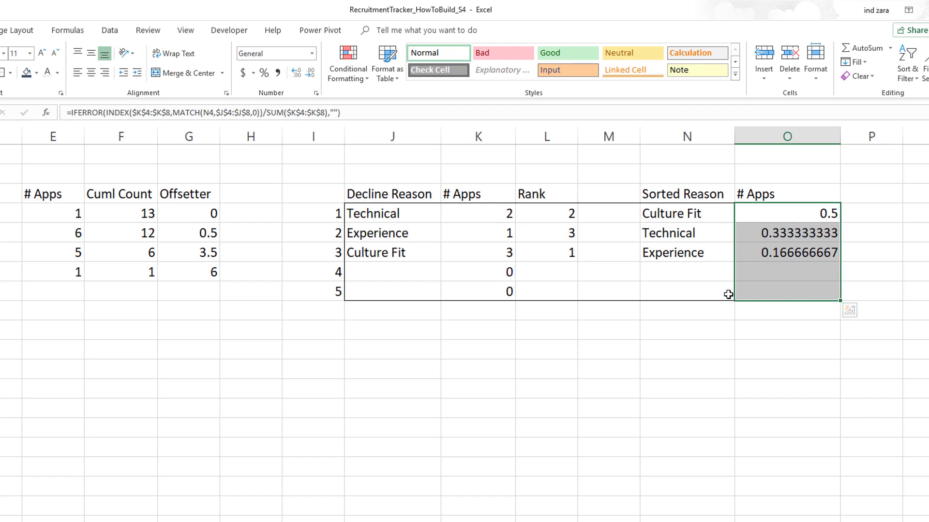
left_click(265, 73)
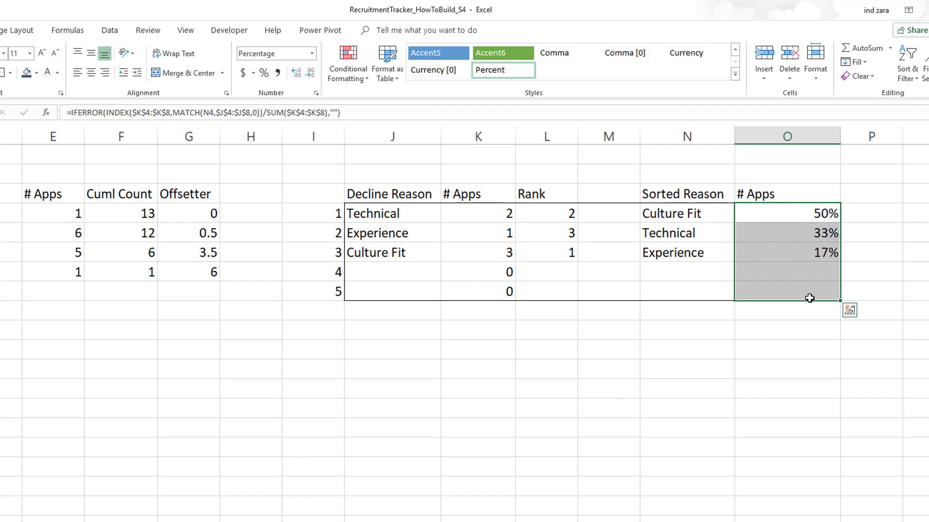
Step: Change the header in O3 beside Sorted Reason to "% of Apps"
double_click(761, 198)
key("Home")
key("Delete")
key("Delete")
type("$")
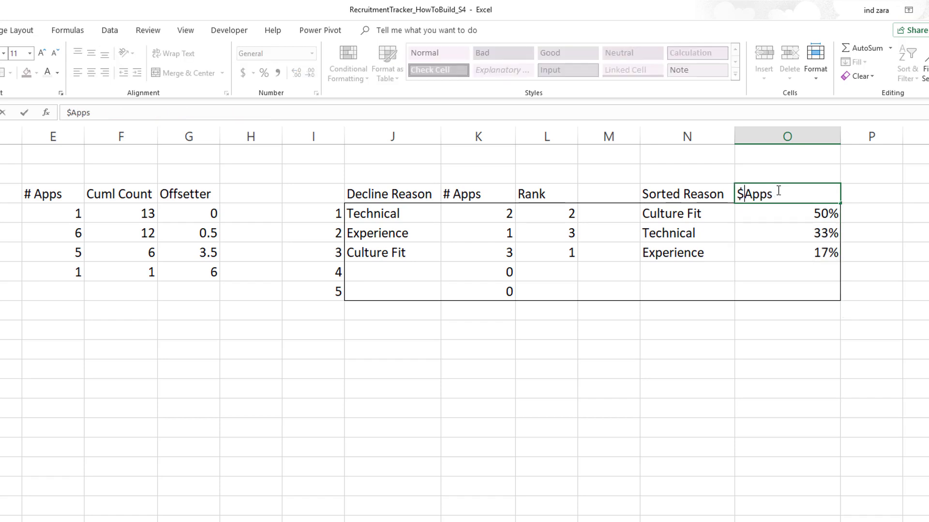
key("BackSpace")
type("% of")
key("Return")
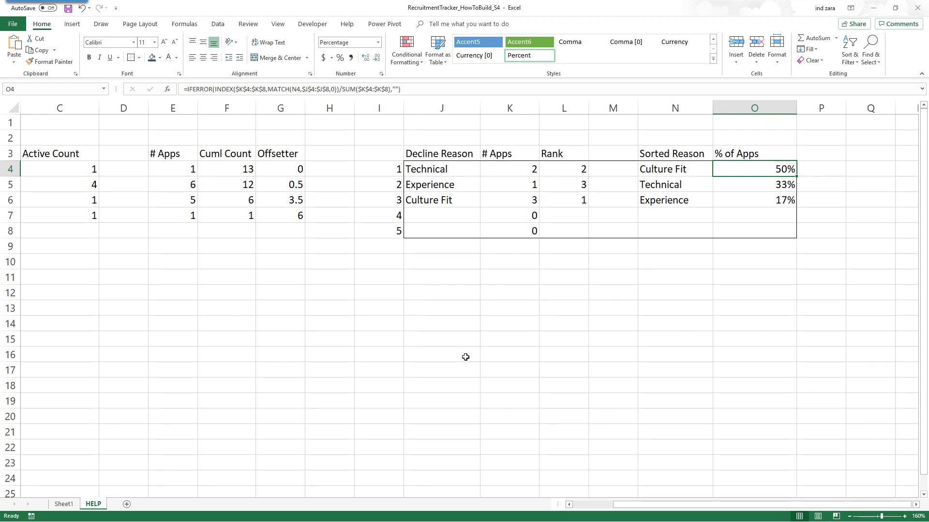
Step: Enter the heading "TOP DECLINE REASONS" in N6 on Sheet1, beside the recruitment funnel chart
left_click(63, 504)
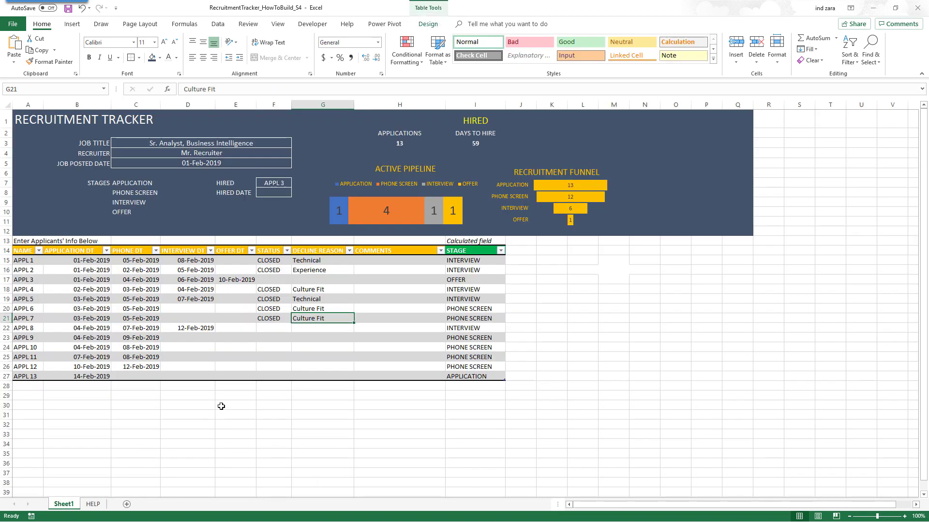
left_click(645, 179)
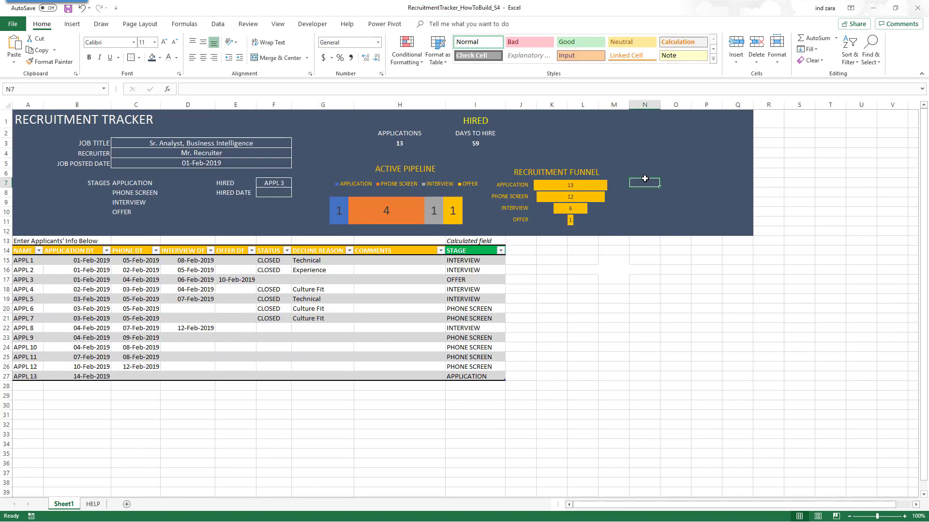
key("Up")
type("TOP")
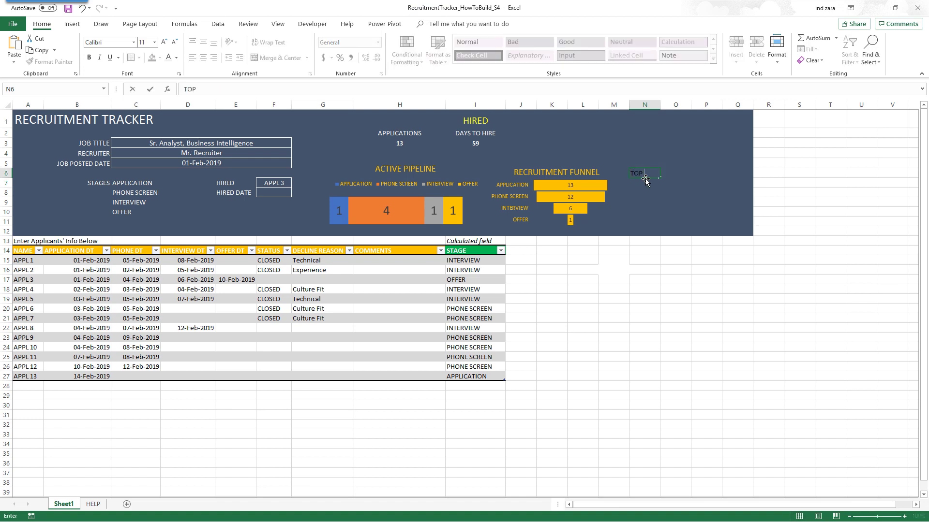
type(" DECLINE REASONS")
key("ctrl+Return")
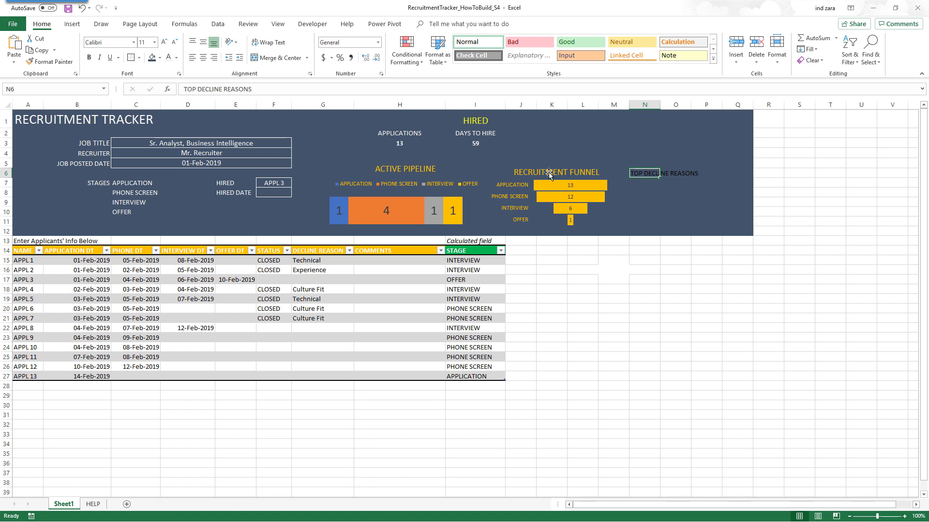
Step: Format the TOP DECLINE REASONS heading with the standard orange font color and font size 14
left_click(548, 172)
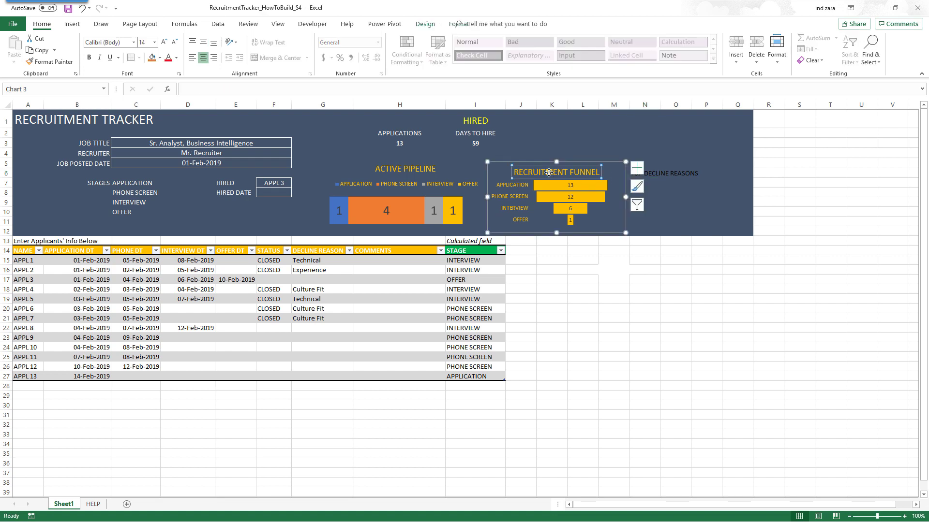
left_click(663, 172)
left_click(643, 173)
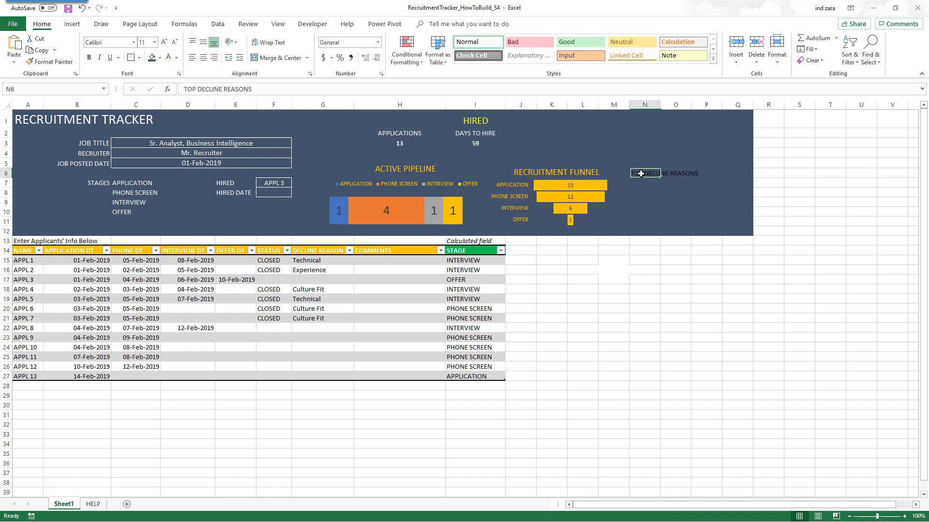
left_click(176, 59)
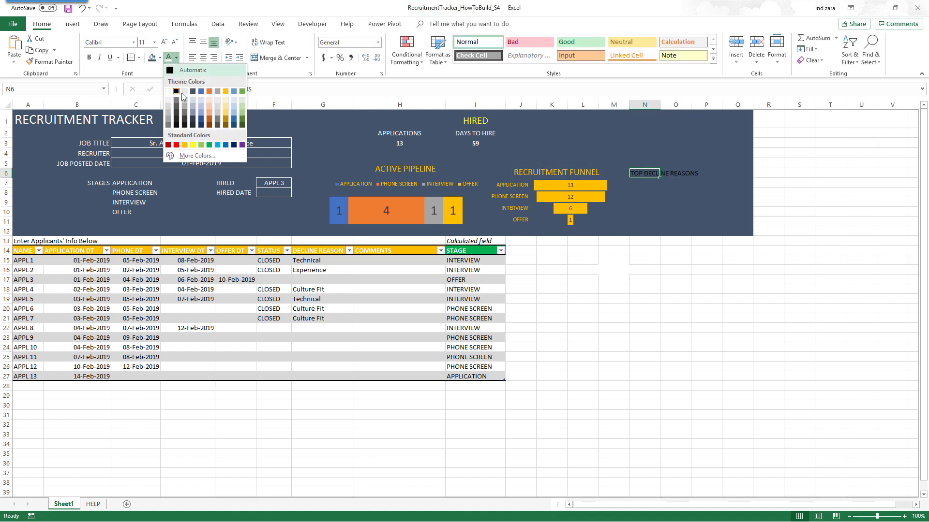
left_click(185, 145)
left_click(146, 43)
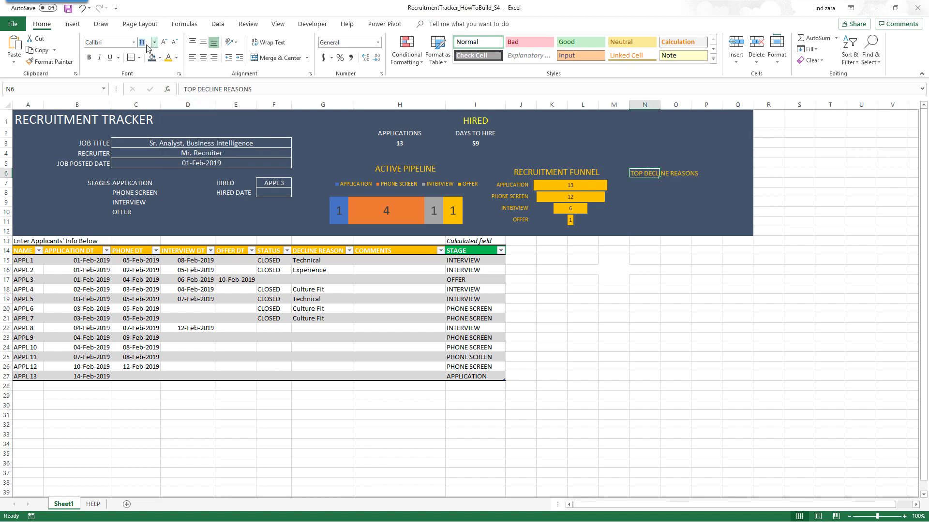
type("14")
key("Return")
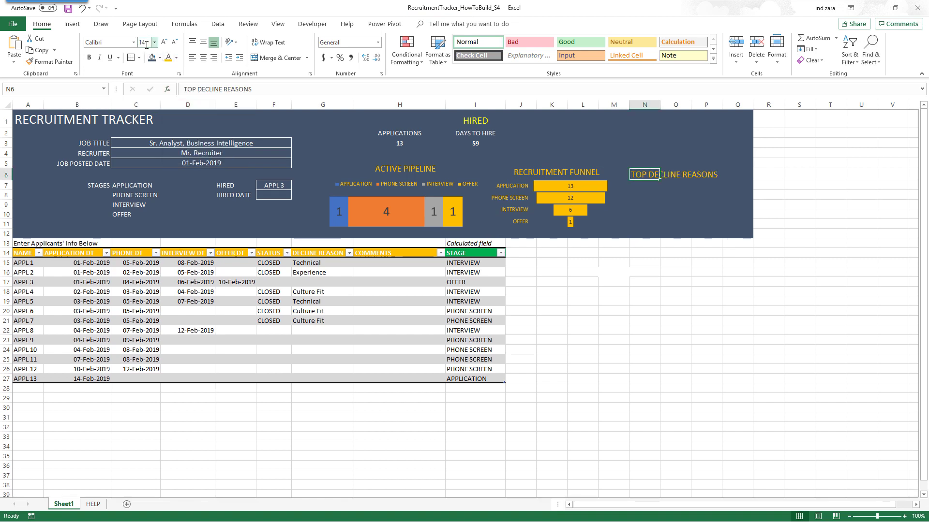
Step: Link N7, below the TOP DECLINE REASONS heading, to the first sorted reason with =HELP!N4
left_click(694, 199)
left_click(641, 191)
left_click(639, 184)
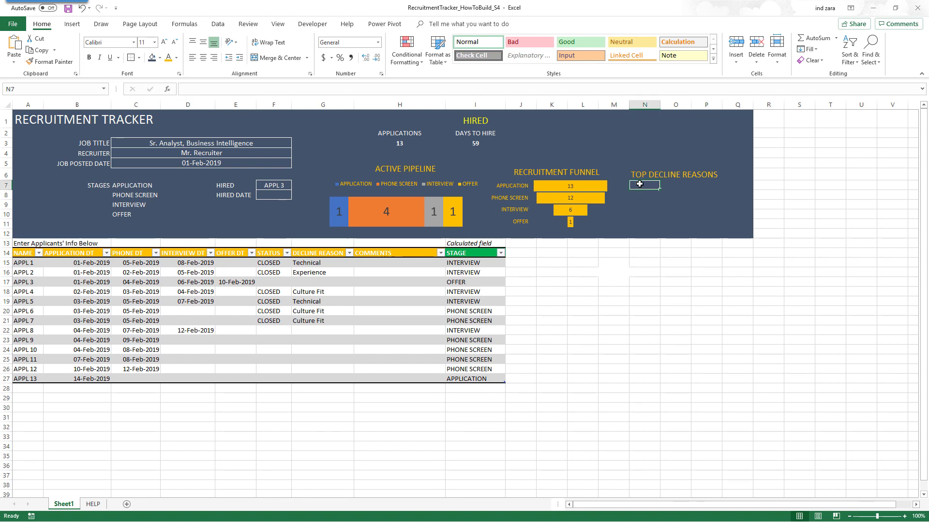
type("=")
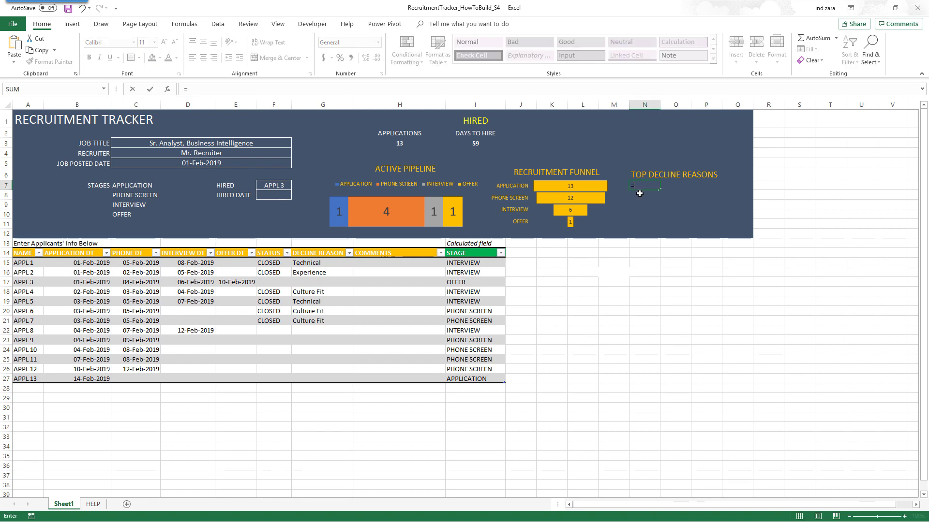
left_click(93, 504)
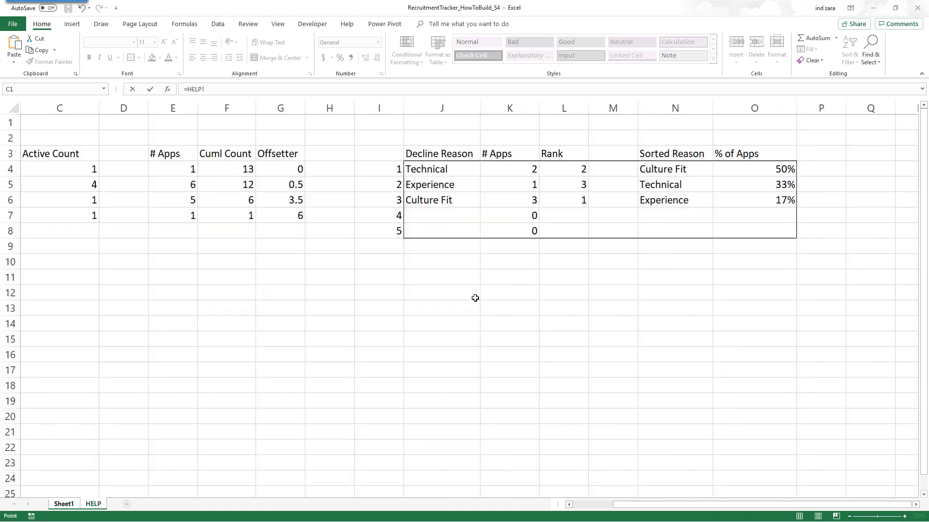
left_click(676, 172)
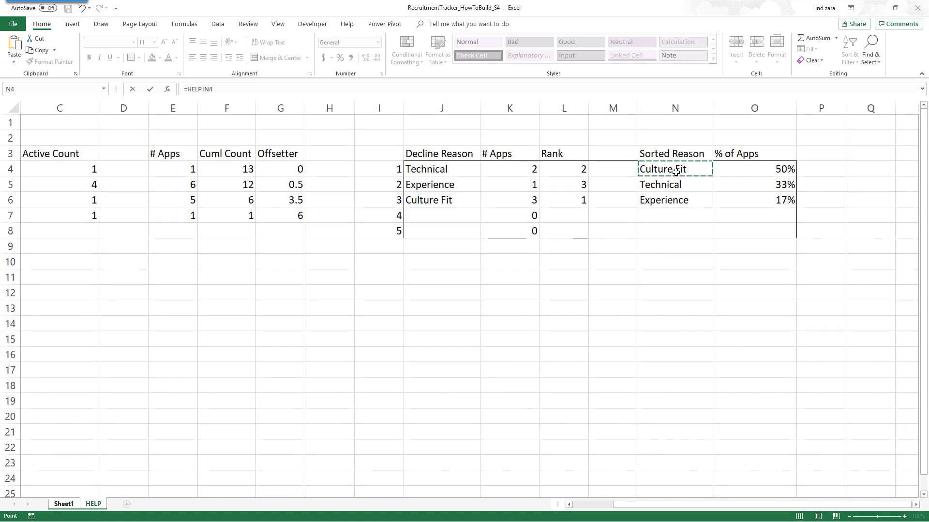
key("Return")
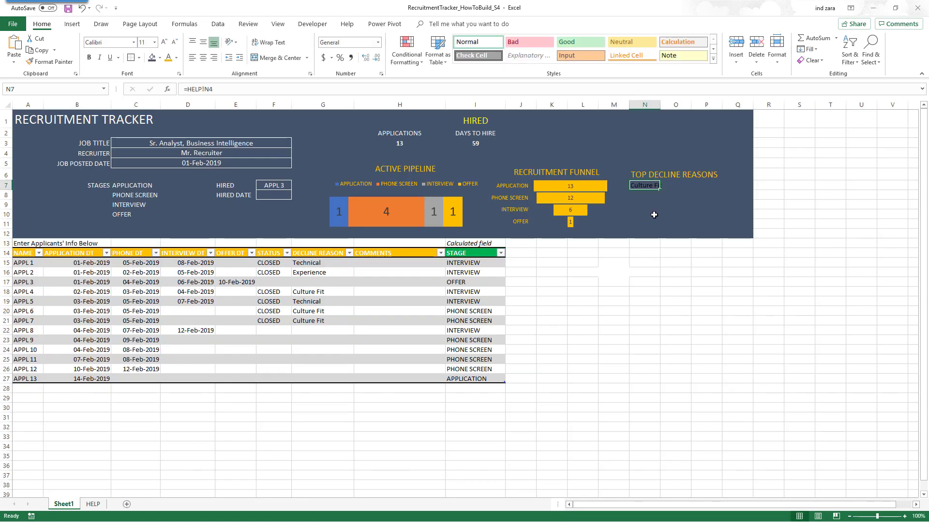
Step: Fill the =HELP!N4 link from N7 down through N9 to list three decline reasons
left_click_drag(644, 186, 654, 215)
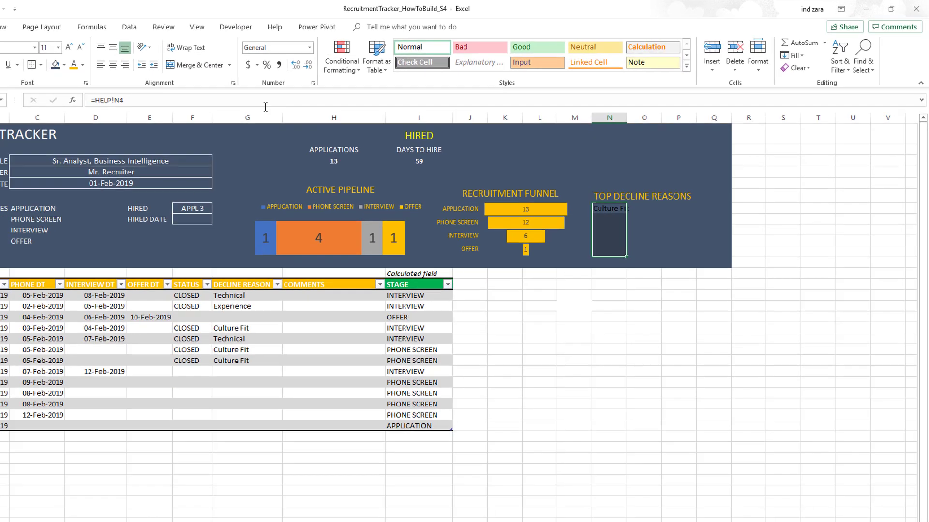
key("shift+Up")
key("shift+Up")
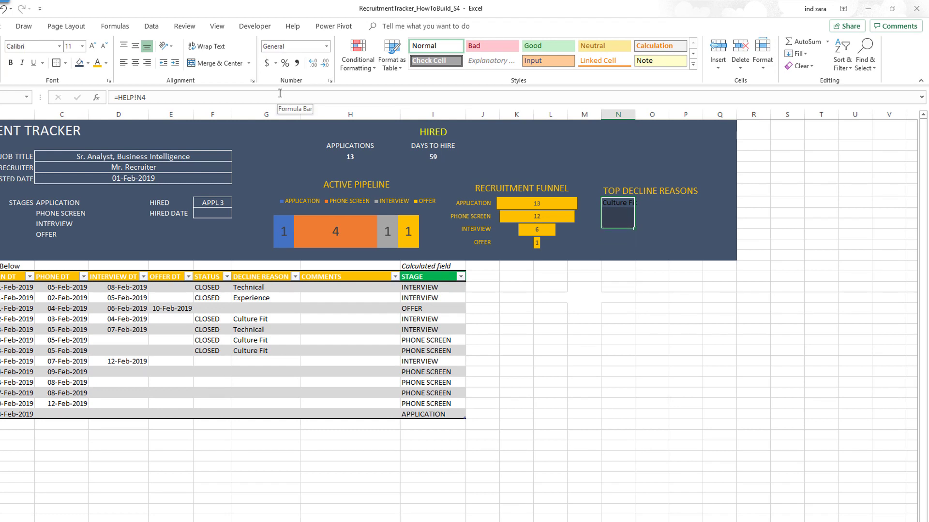
left_click(280, 93)
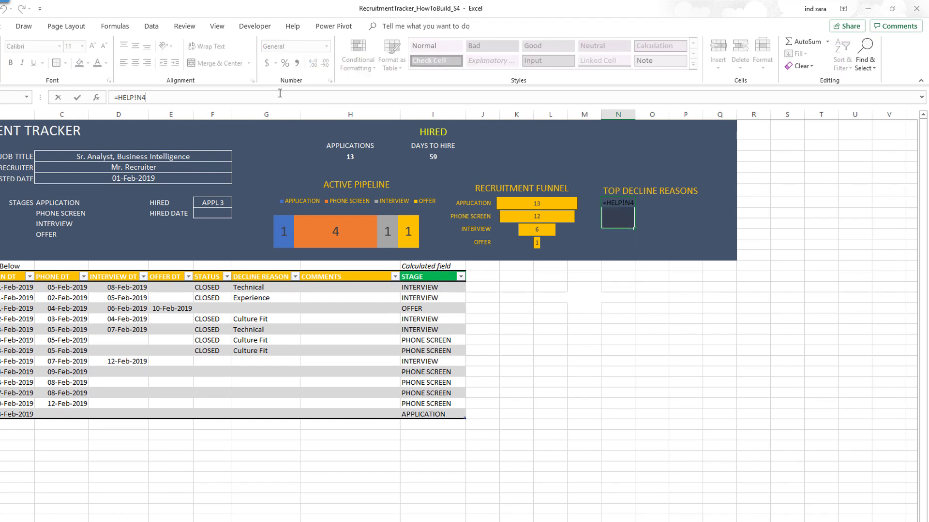
key("ctrl+Return")
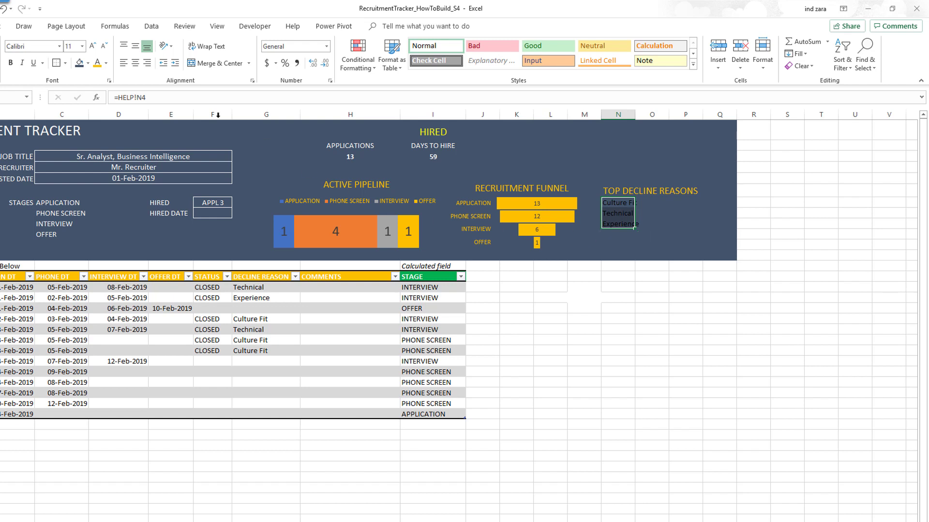
Step: Right-align the three decline reasons in N7:N9 and color their text orange
left_click(147, 68)
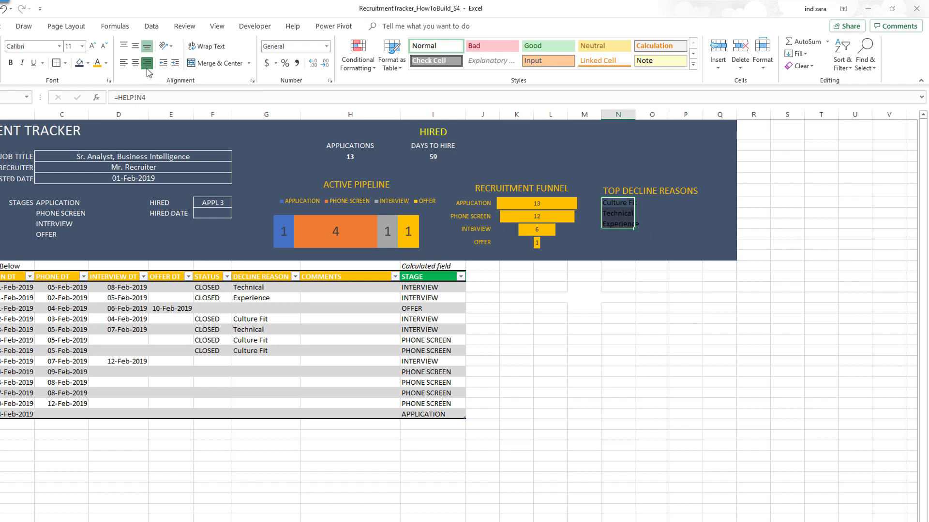
left_click(98, 64)
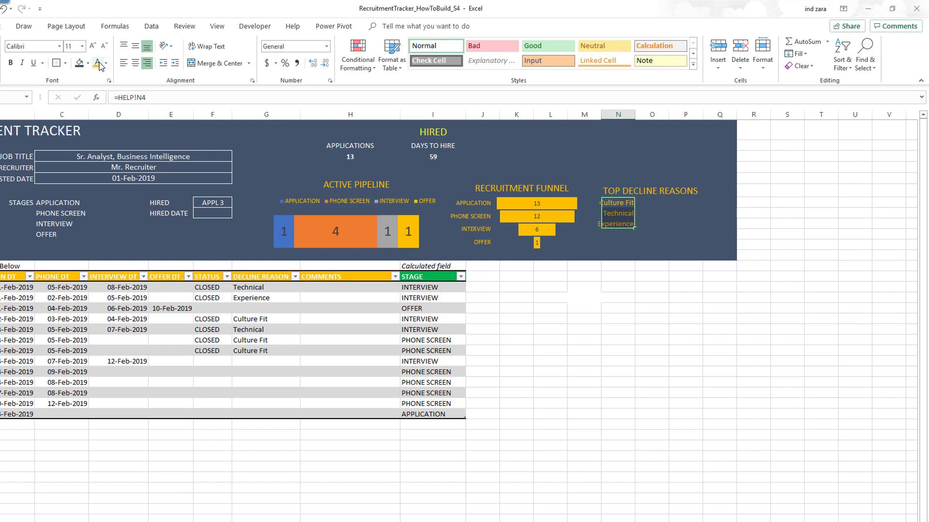
left_click(620, 276)
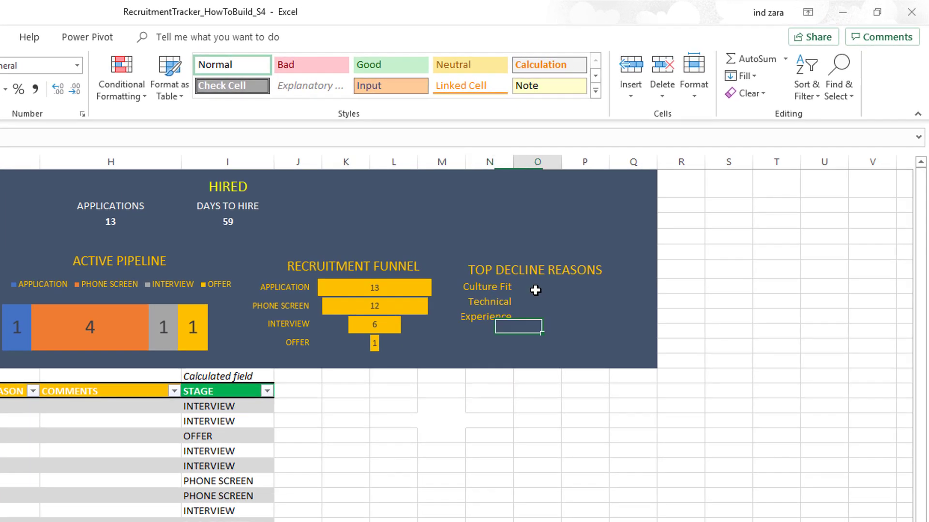
Step: Fill the =HELP!N4 link across N7:O9 so column O pulls each reason's share
left_click(630, 215)
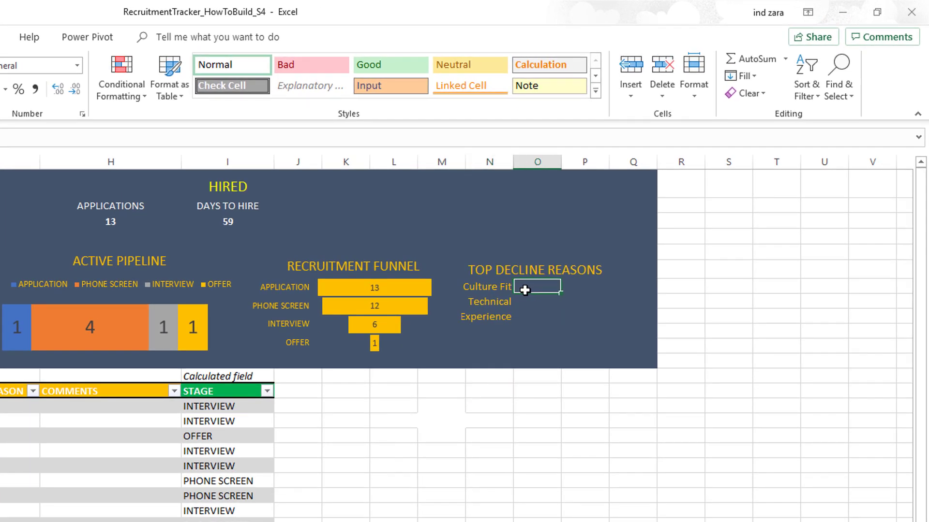
key("Left")
key("shift+Right")
key("shift+Down")
key("shift+Down")
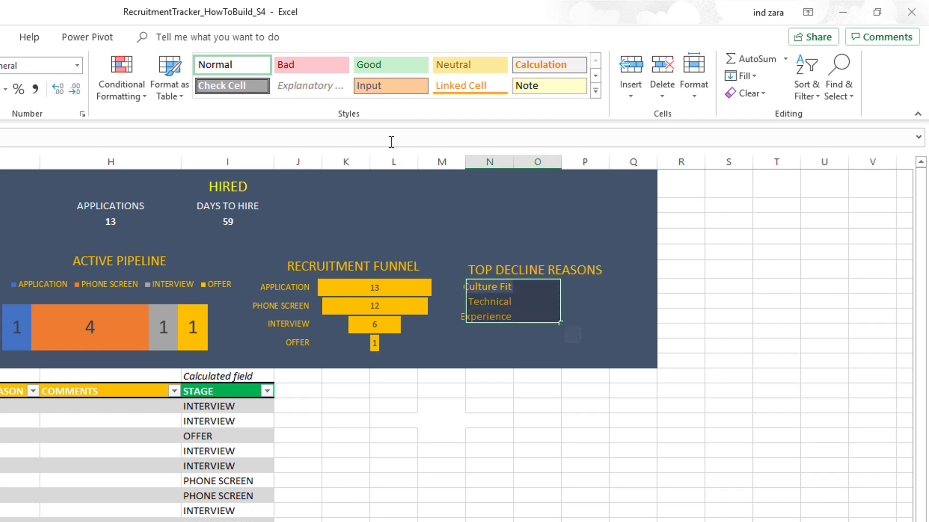
type("=HELP!N4")
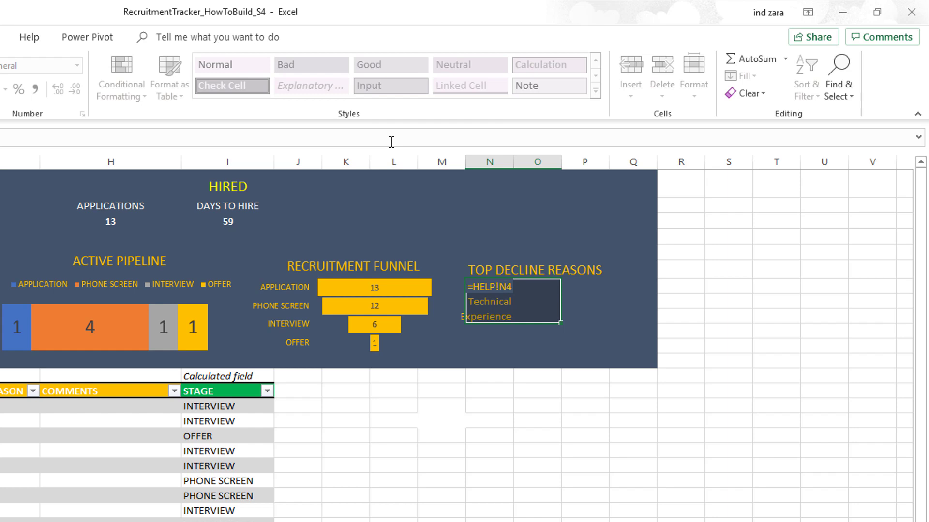
key("ctrl+Return")
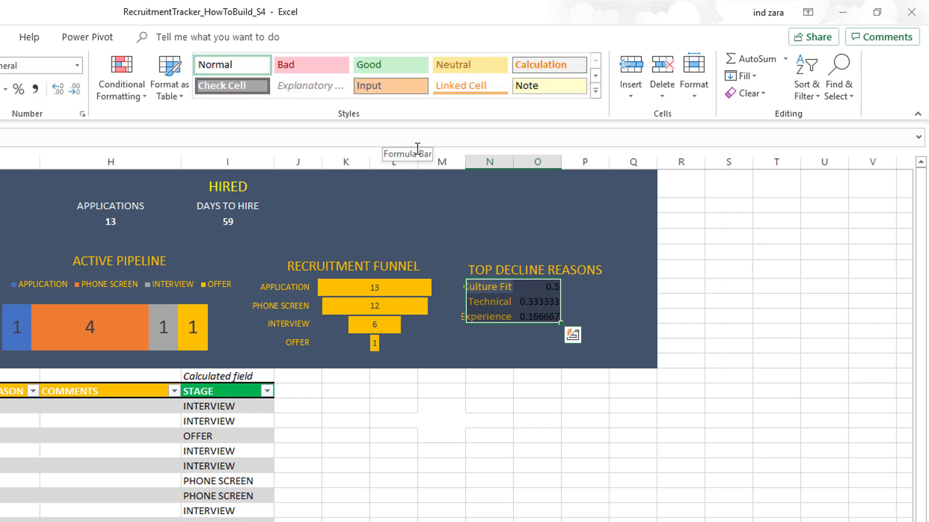
Step: Format the decline-reason shares in O7:O9 as percentages and color their text white
left_click(494, 293)
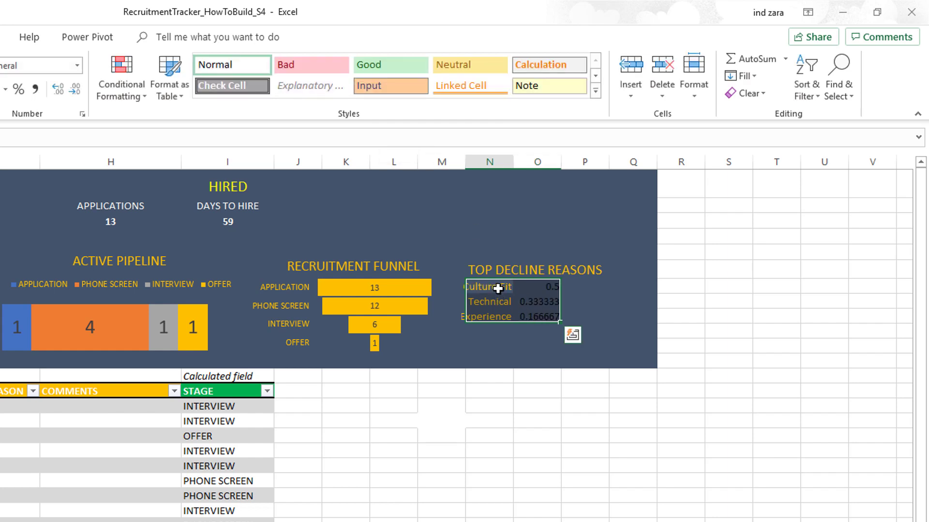
left_click(525, 285)
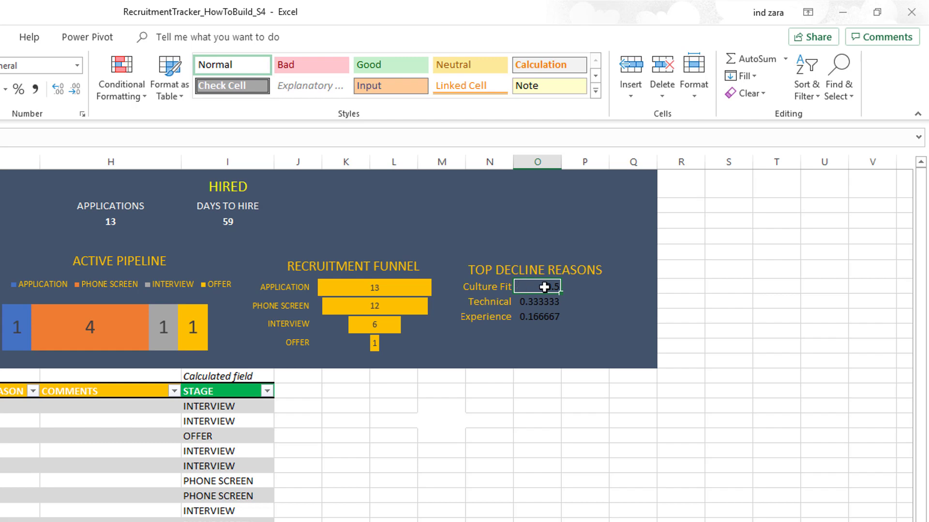
left_click_drag(544, 287, 545, 319)
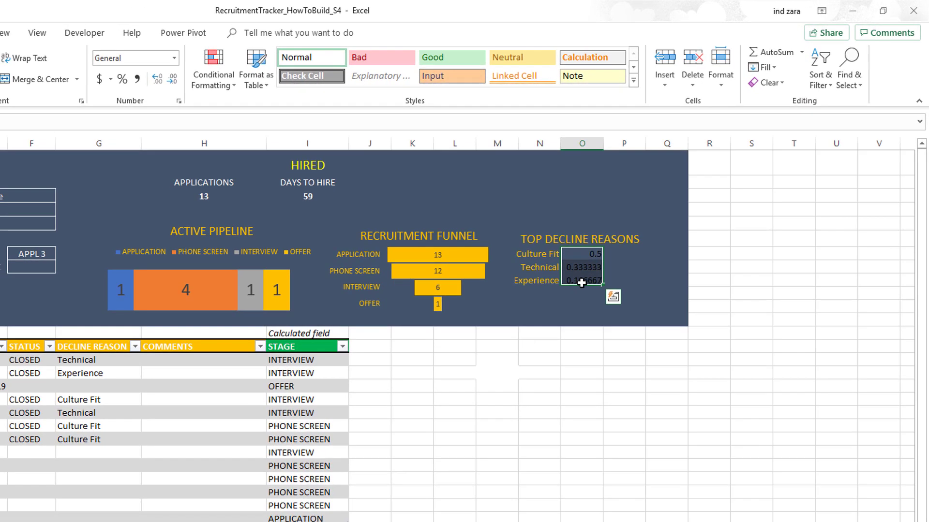
left_click(123, 80)
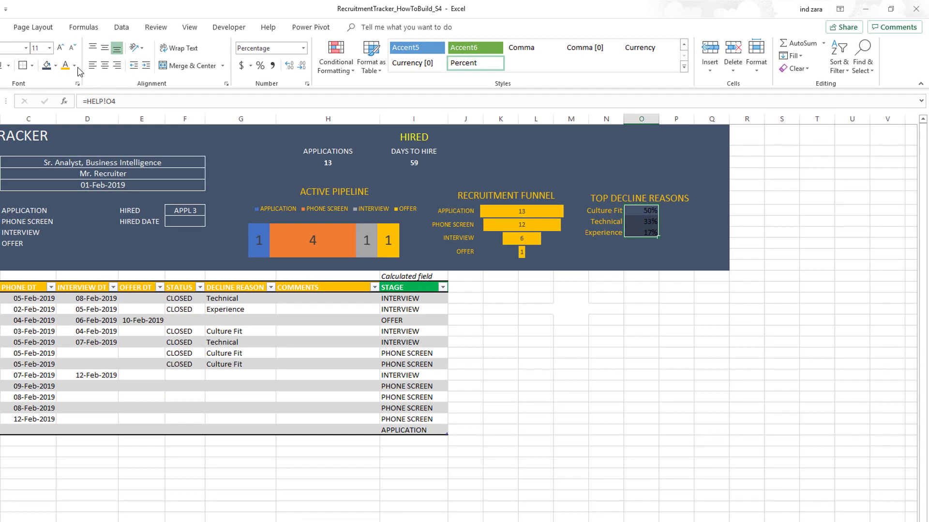
left_click(75, 65)
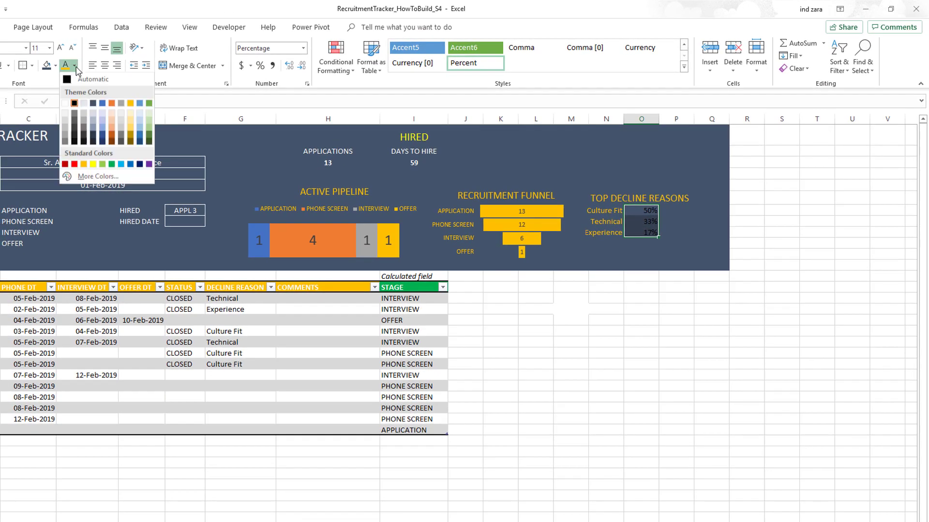
left_click(65, 103)
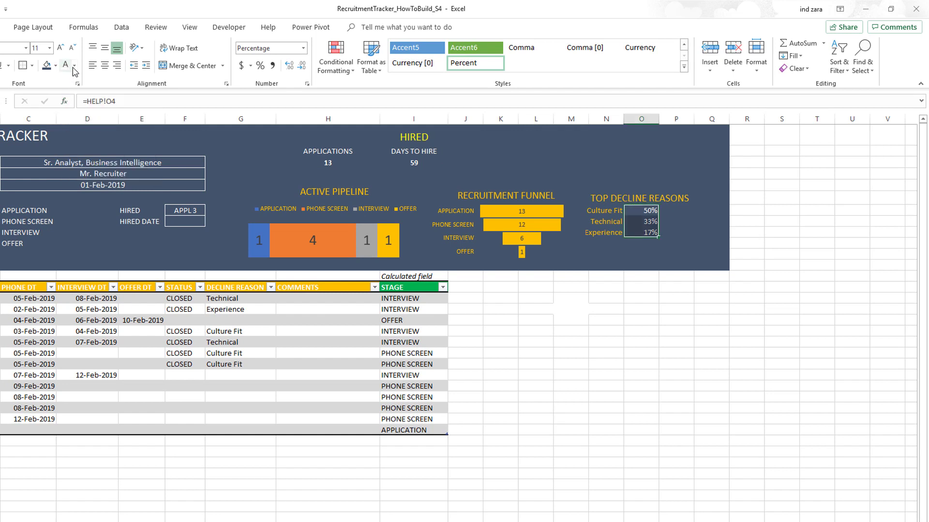
left_click(667, 297)
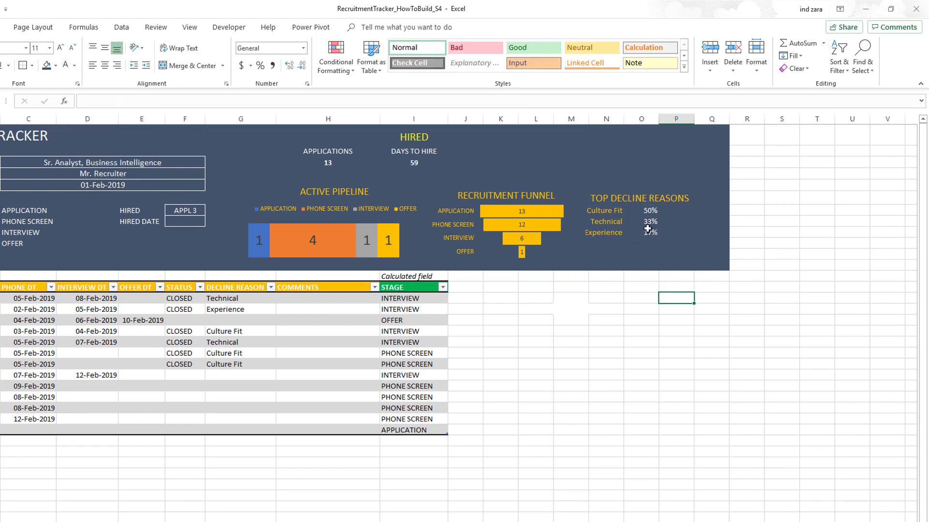
Step: Center the percentages in O7:O9 beside the decline reasons
left_click_drag(635, 213, 638, 234)
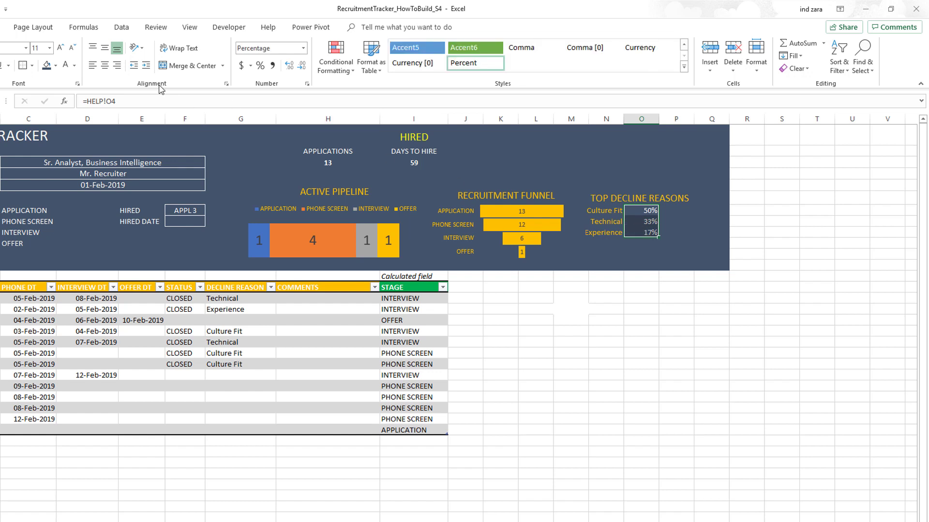
left_click(105, 65)
left_click(752, 342)
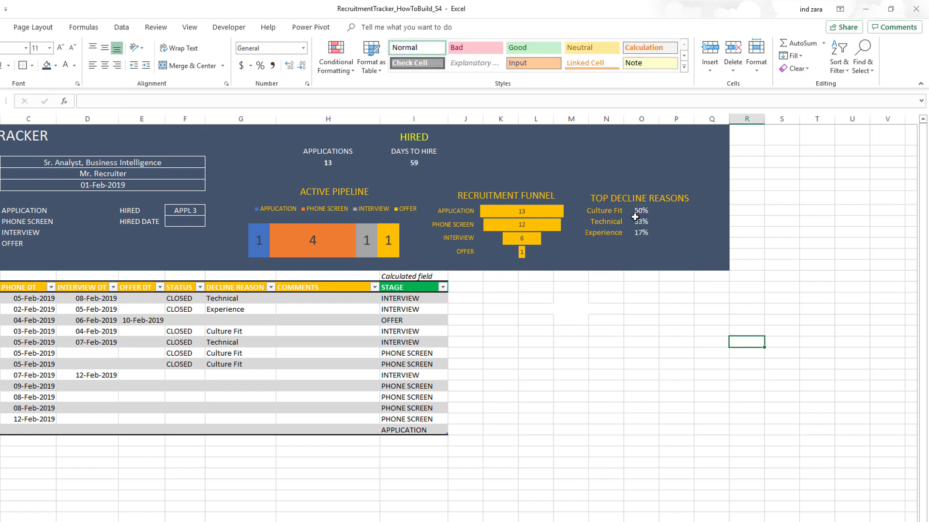
Step: Set APPL 8's status to CLOSED and enter Experience as the decline reason in row 22
scroll(655, 302, "up", 1)
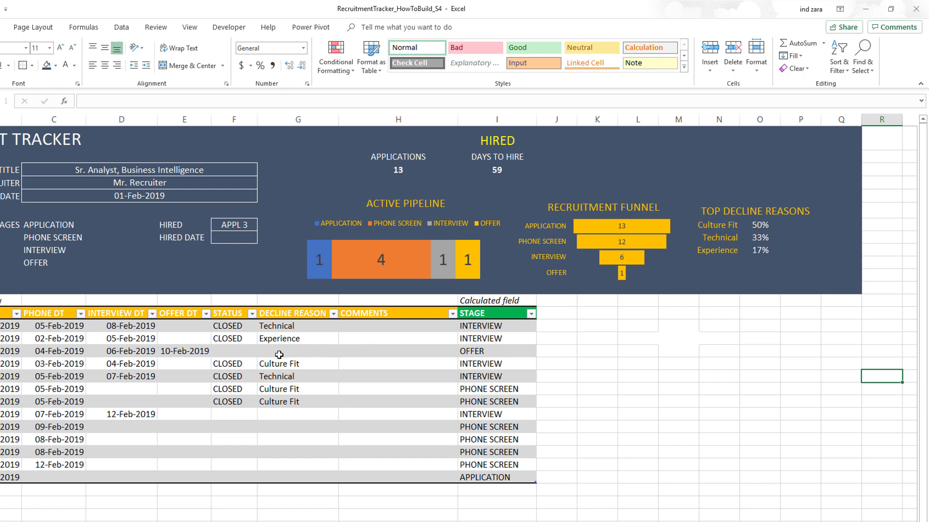
left_click(245, 415)
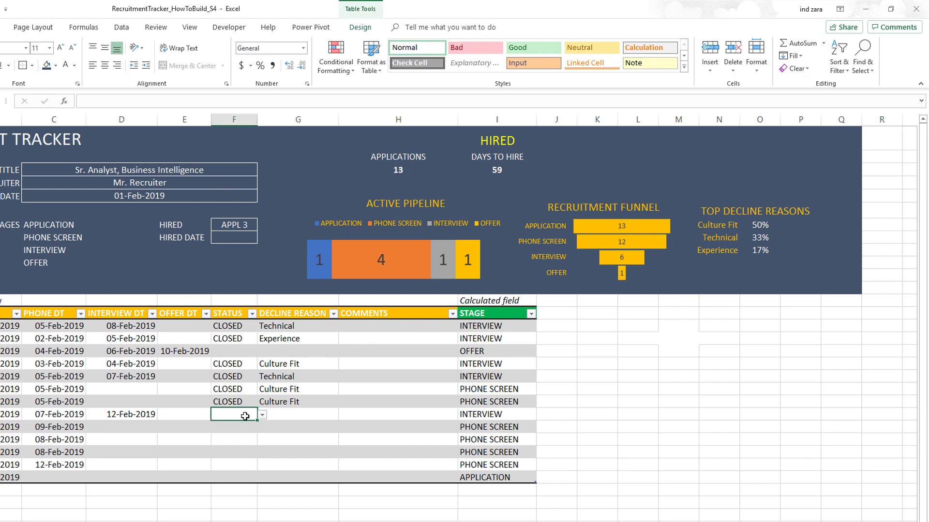
left_click(261, 415)
left_click(254, 427)
key("Tab")
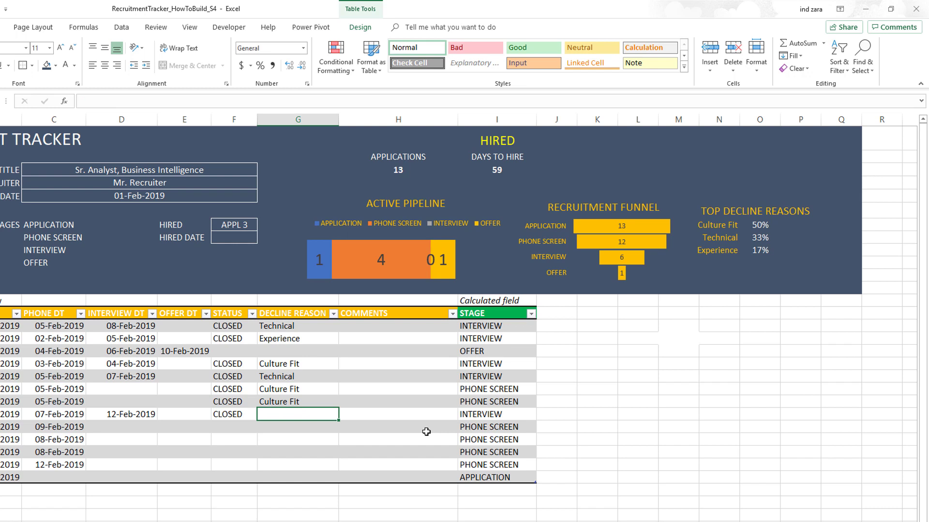
type("Experience")
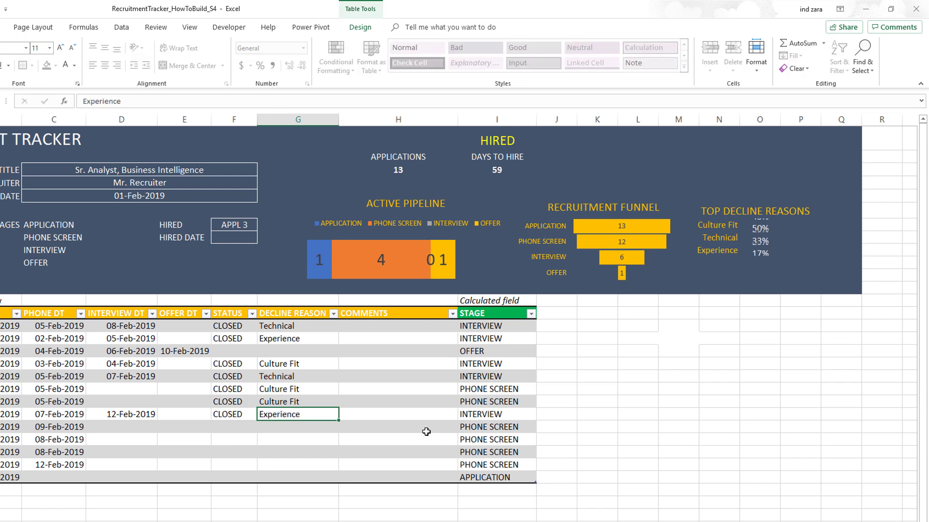
key("Return")
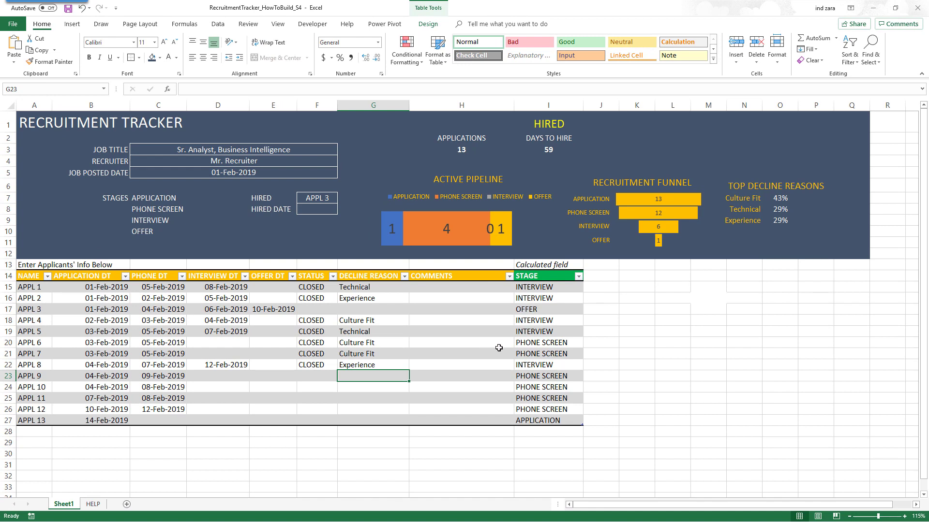
left_click(37, 437)
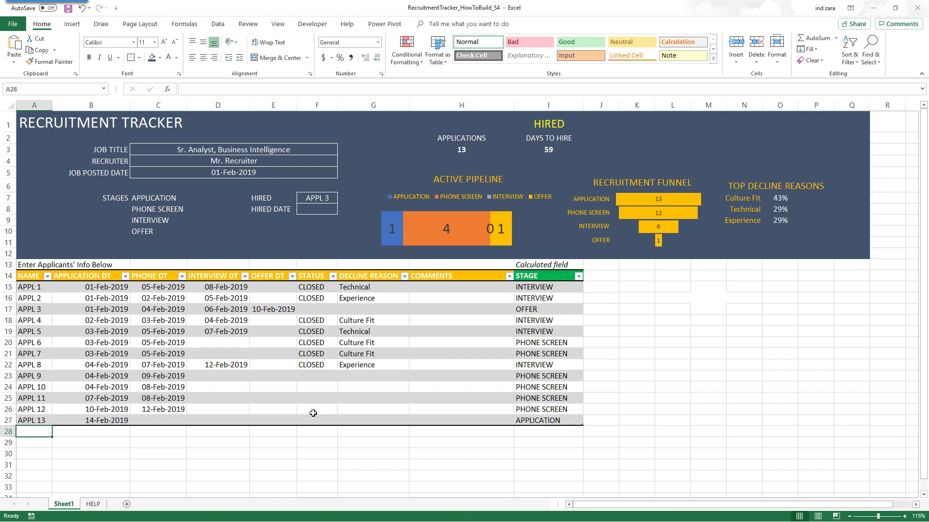
left_click(324, 364)
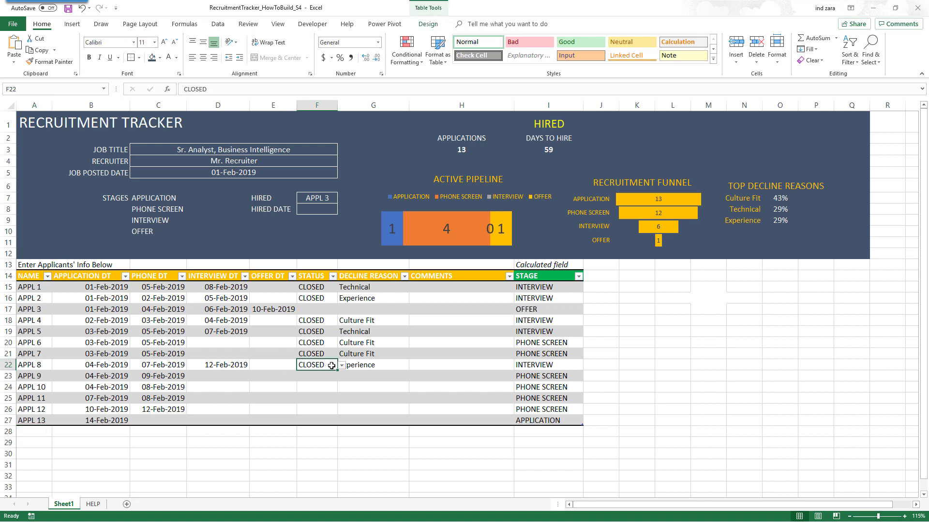
left_click(328, 385)
left_click(341, 389)
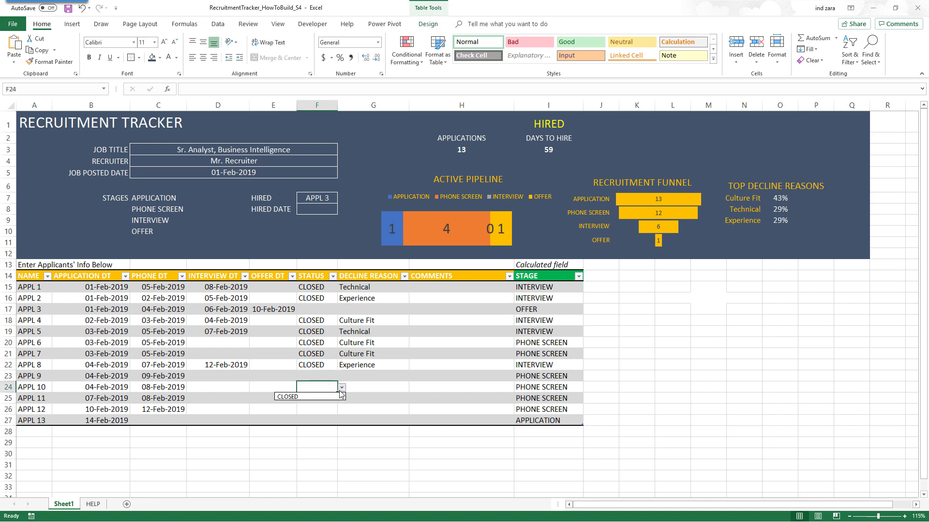
key("Escape")
left_click(382, 388)
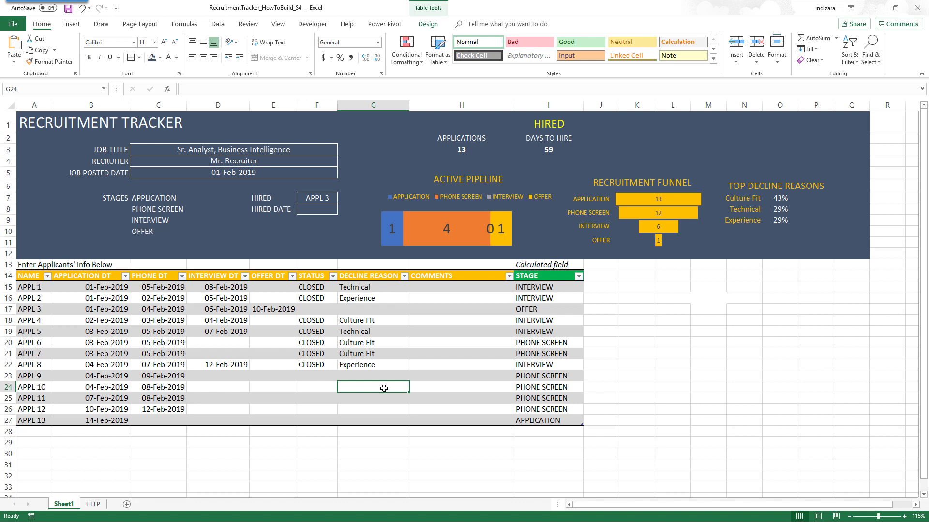
left_click(432, 388)
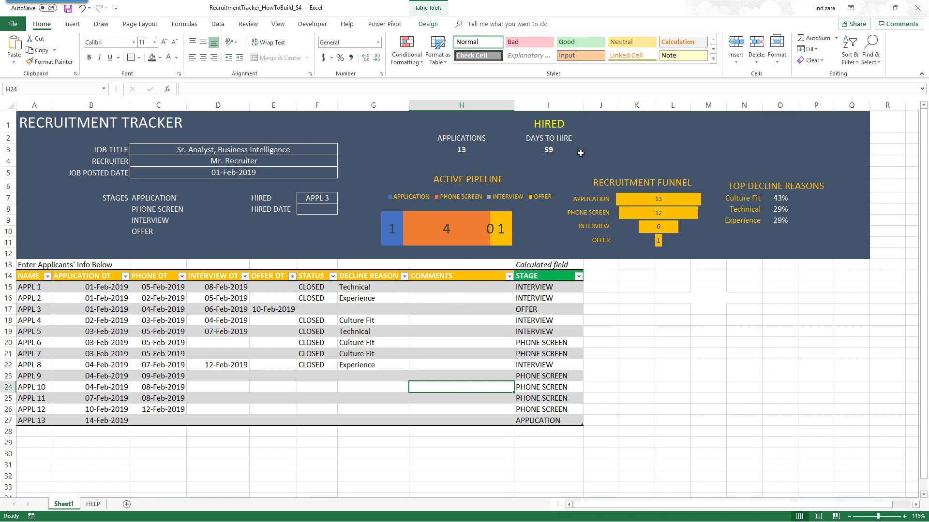
Step: Clear the hired applicant in cell F7
left_click(328, 197)
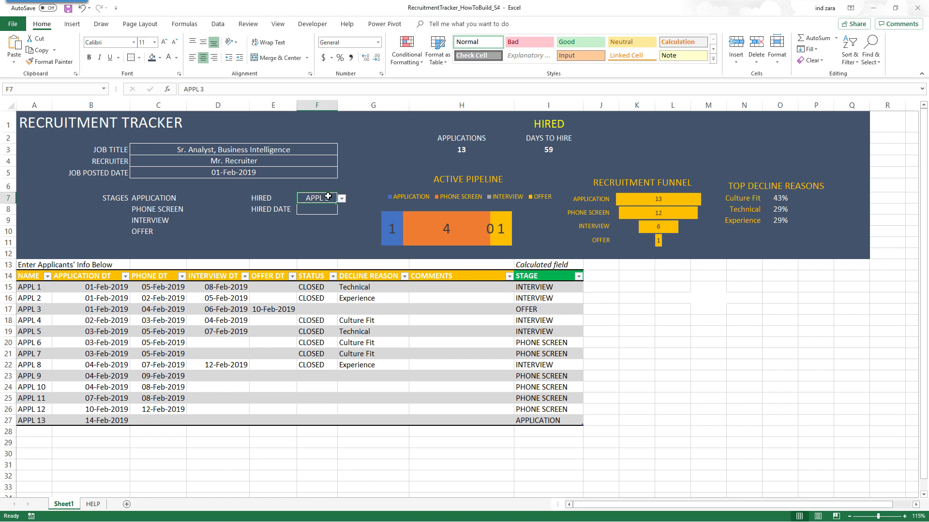
key("Delete")
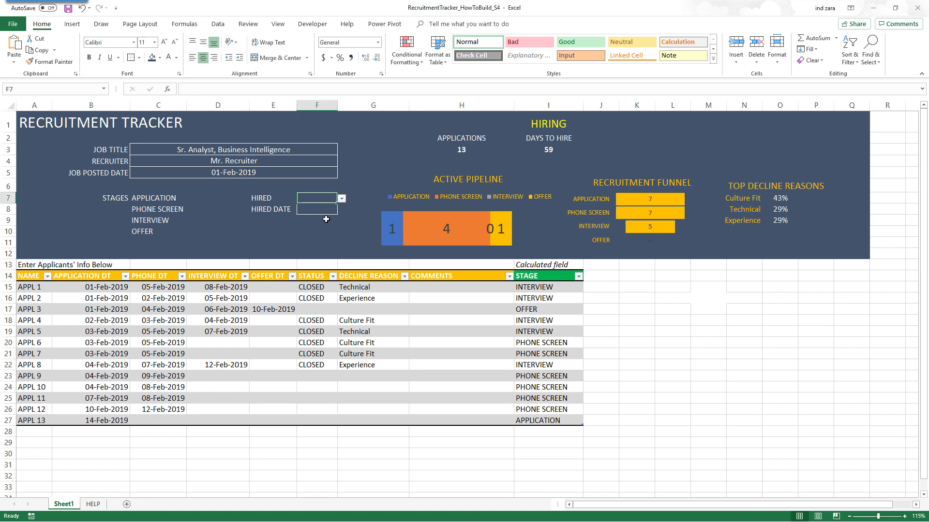